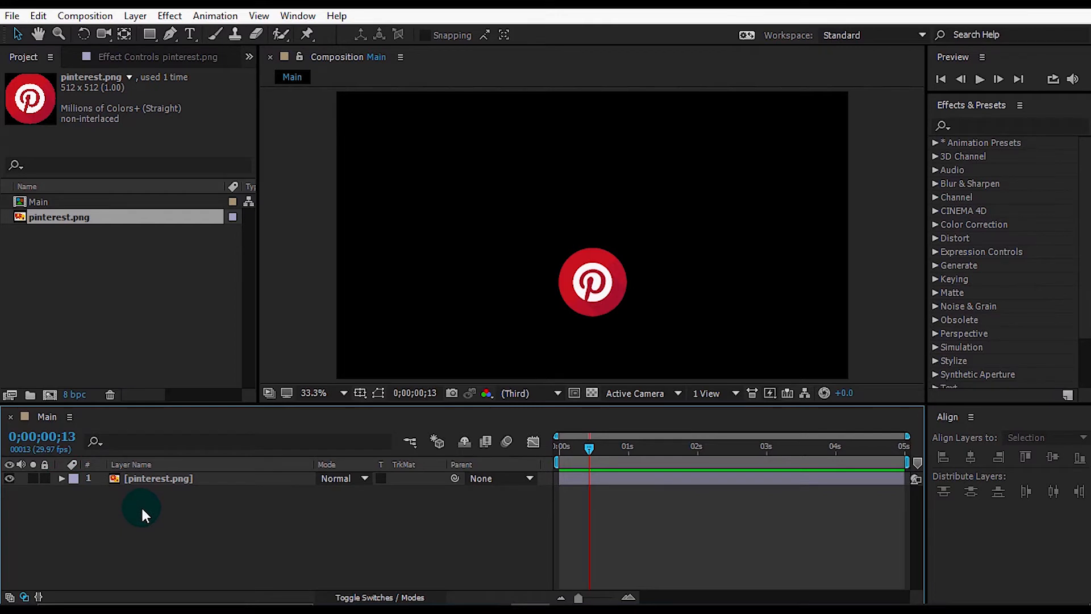
Create a white solid layer above the pinterest.png layer in the Main composition
right_click(143, 509)
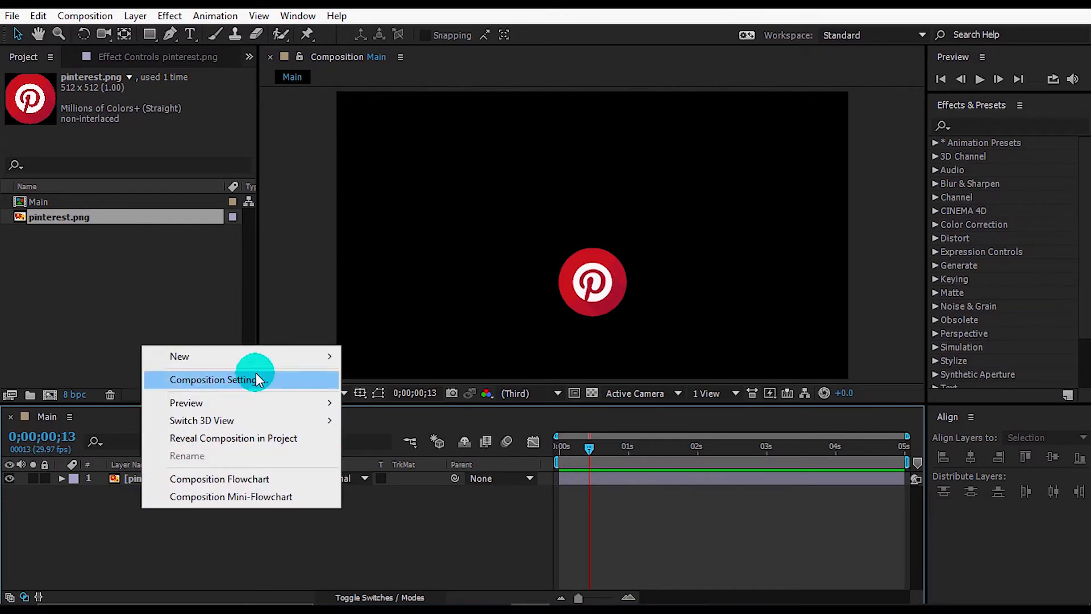
mouse_move(293, 364)
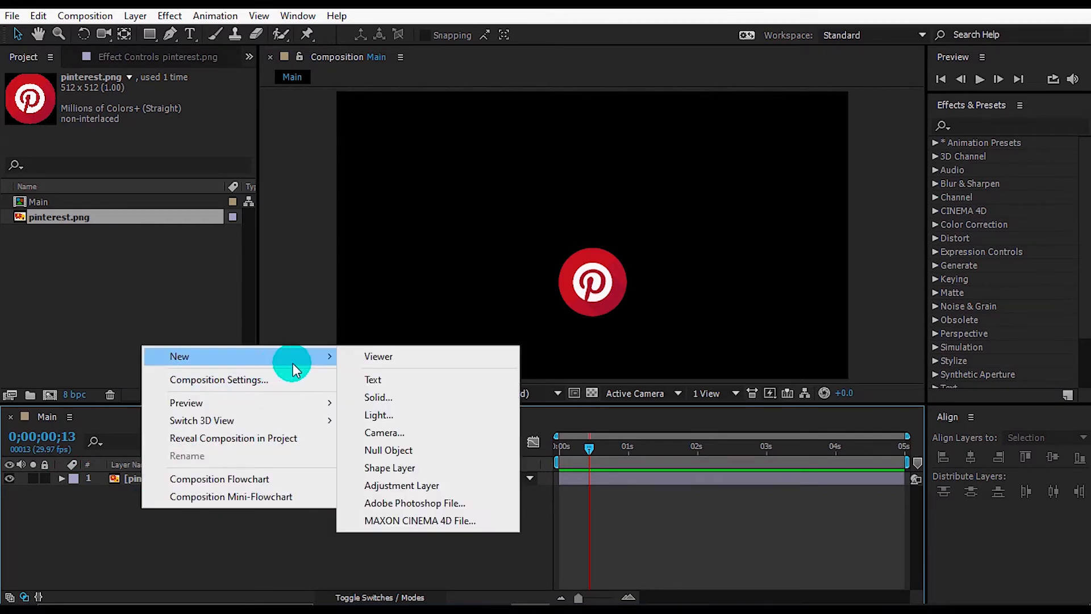
left_click(380, 398)
left_click(598, 400)
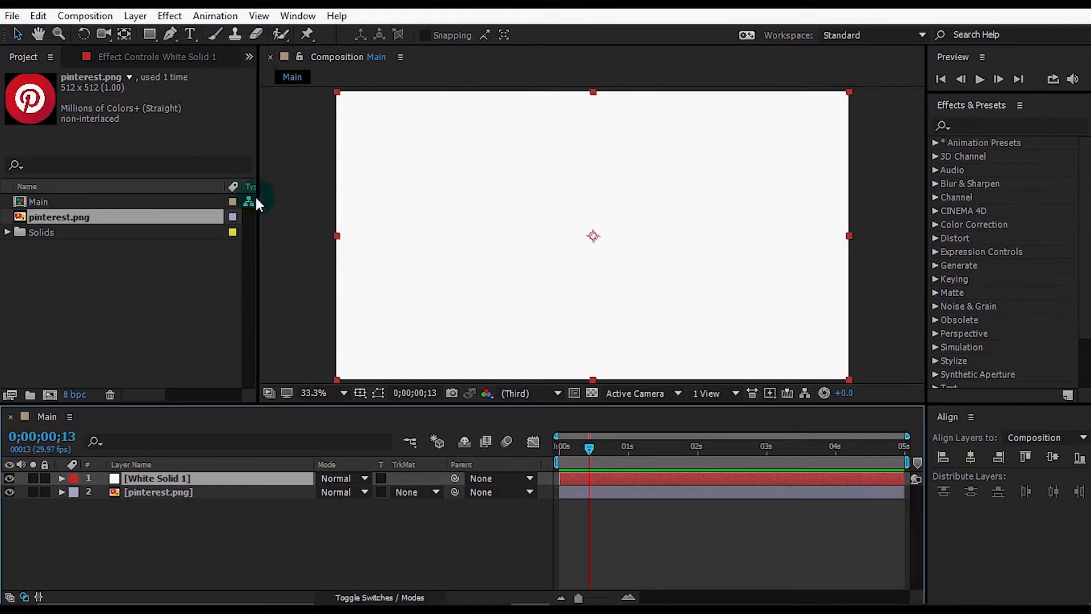
Draw a rectangular mask over about the lower three quarters of the white solid, extending past its side and bottom edges
left_click(150, 34)
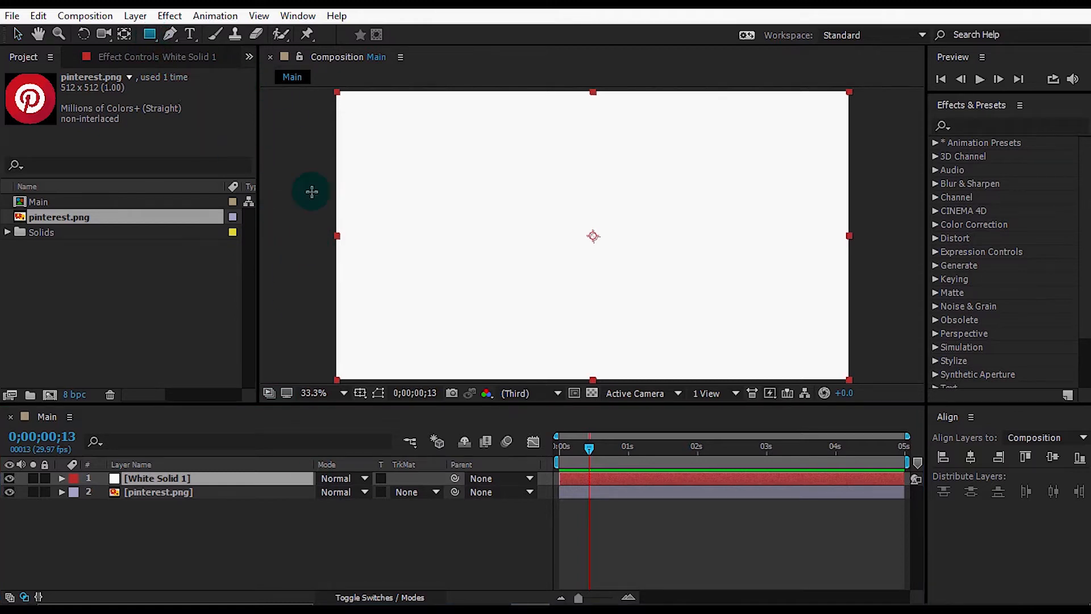
left_click(326, 395)
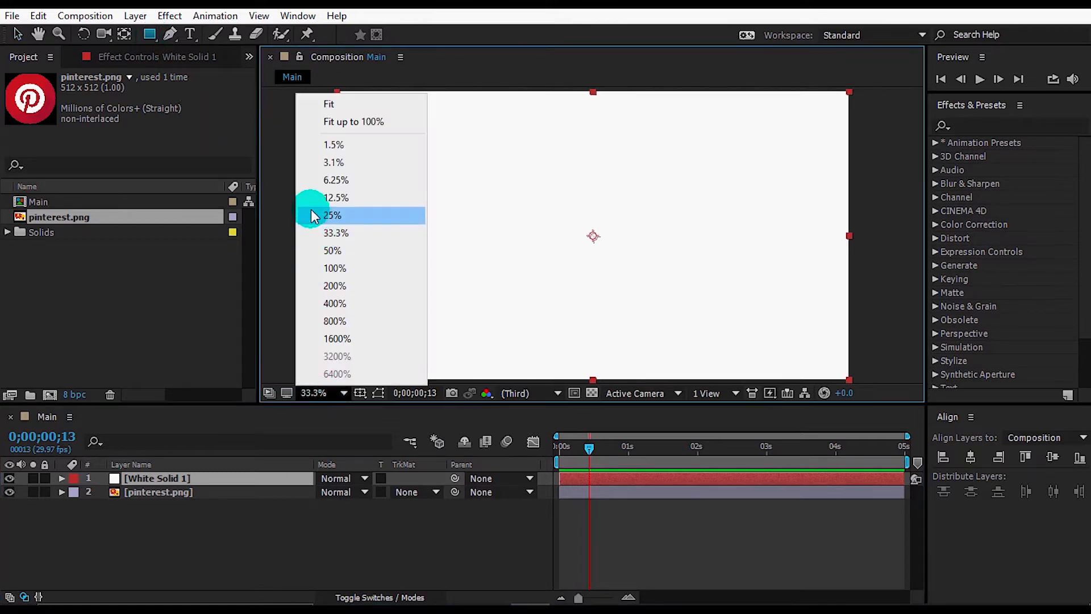
left_click(331, 215)
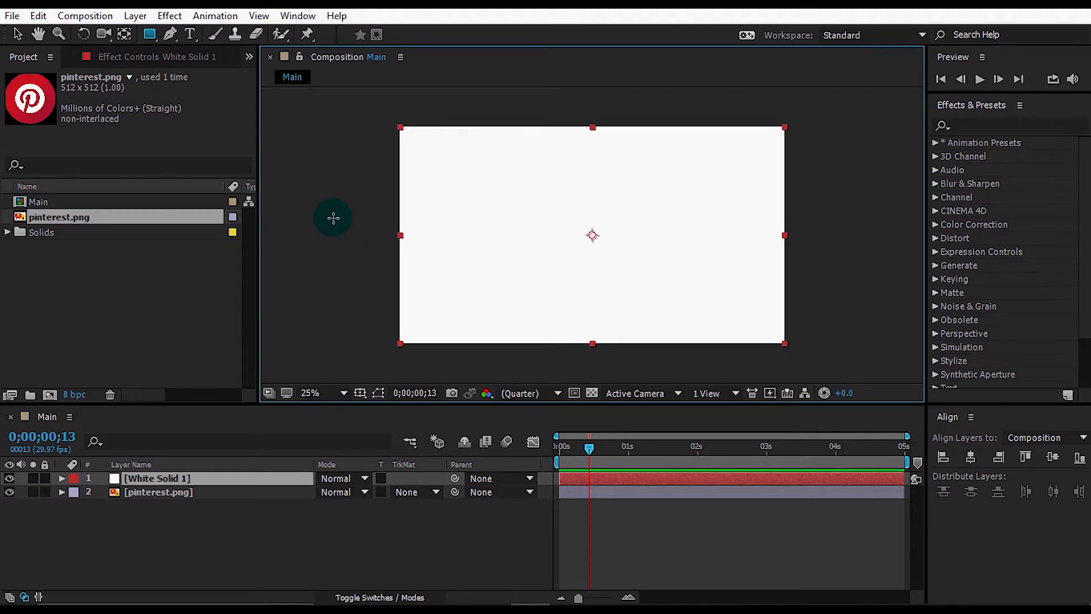
left_click_drag(374, 180, 813, 361)
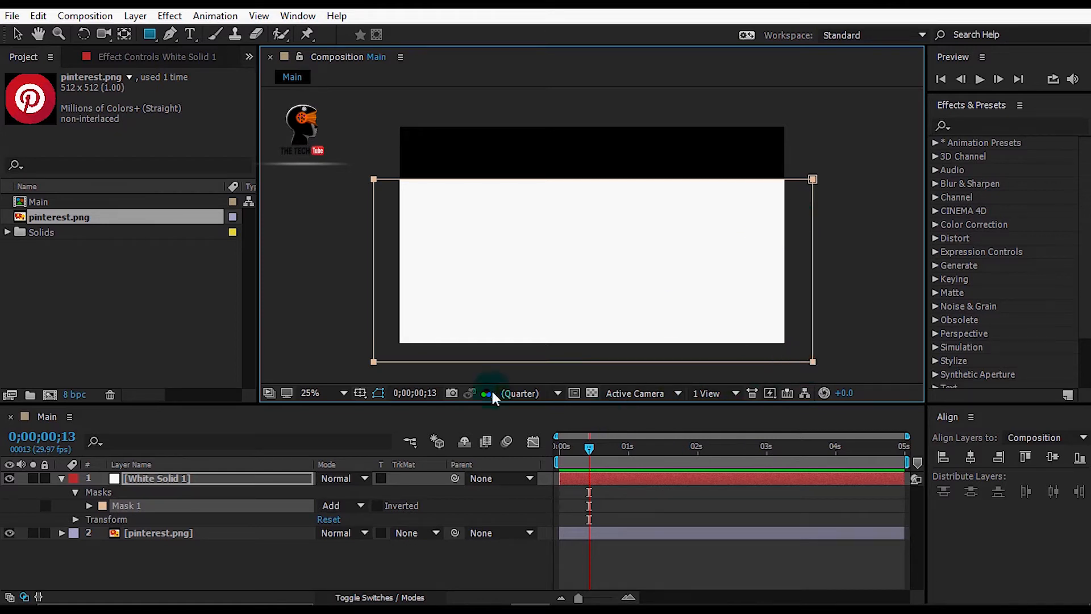
Find the Wave Warp effect and apply it to the White Solid 1 layer
left_click(261, 478)
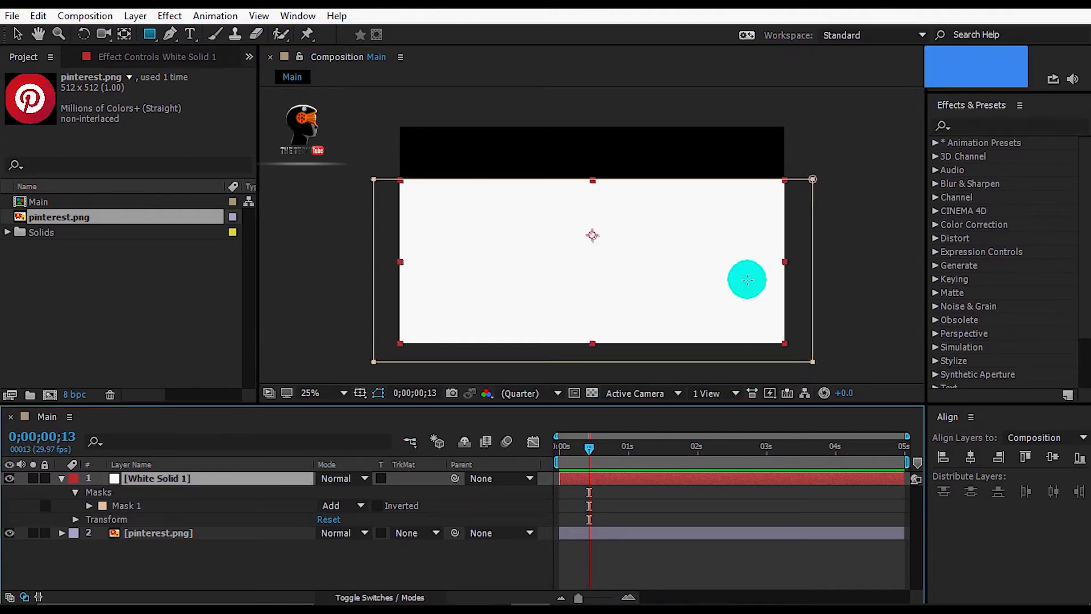
left_click(977, 126)
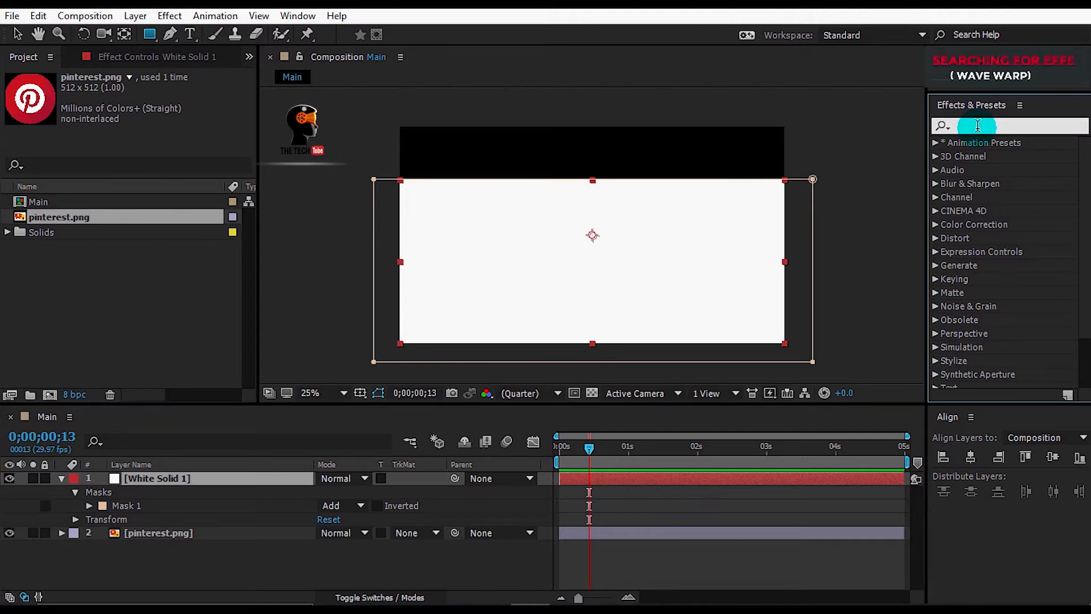
type("wave")
left_click_drag(998, 155, 681, 227)
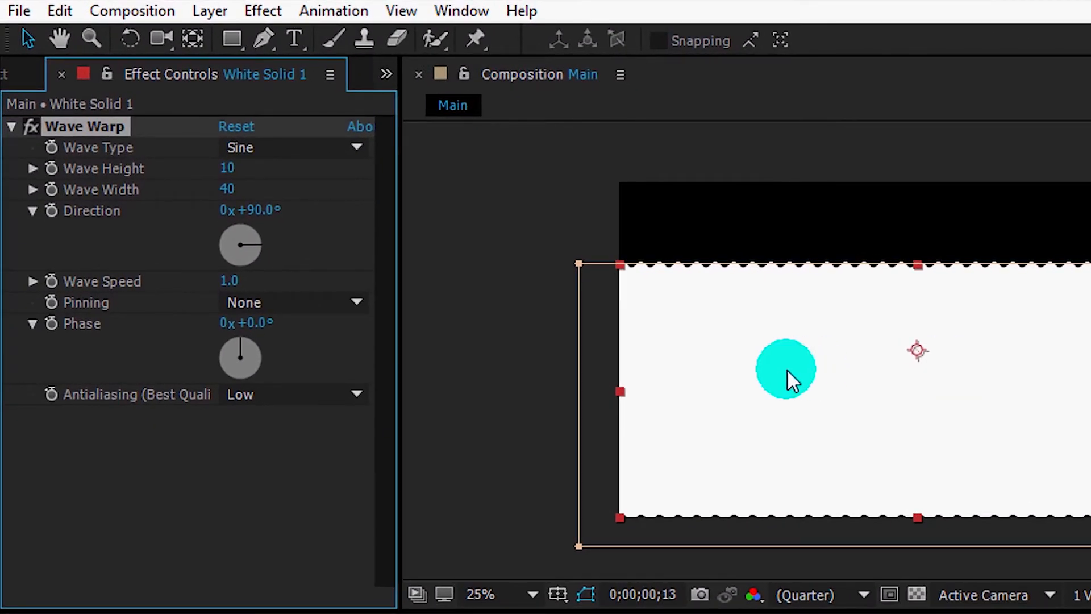
Set the Wave Warp effect's Wave Width to 80 and Wave Speed to 3.6
left_click(500, 594)
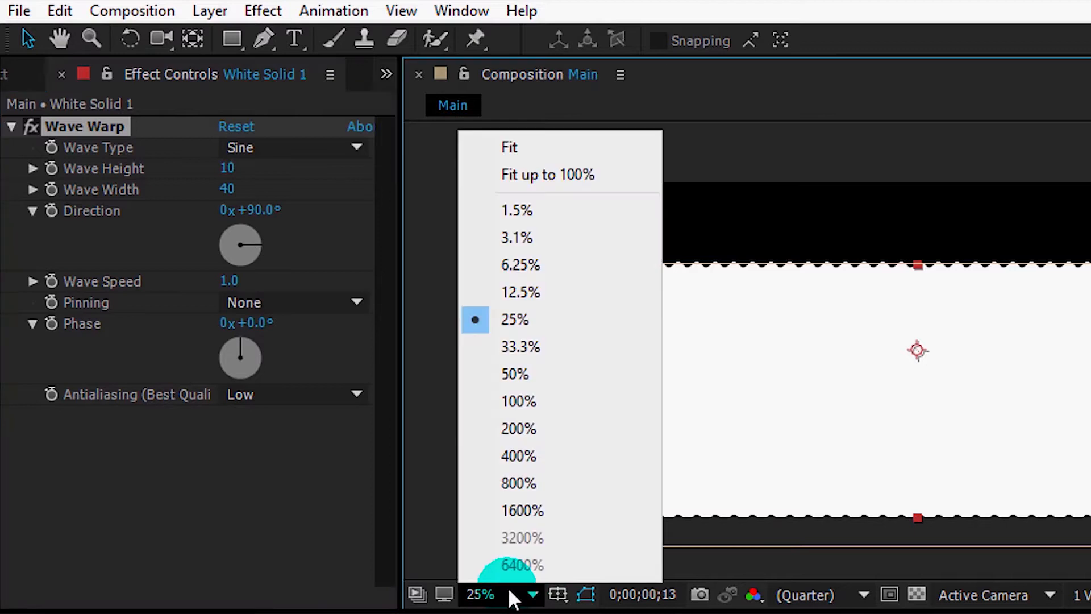
left_click(517, 176)
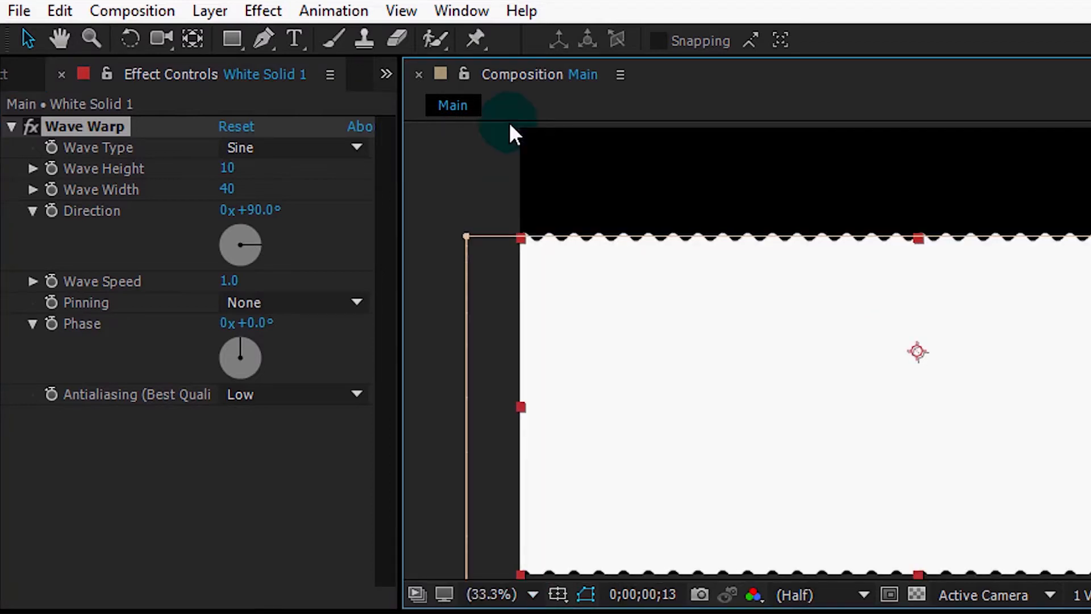
left_click(228, 190)
type("80")
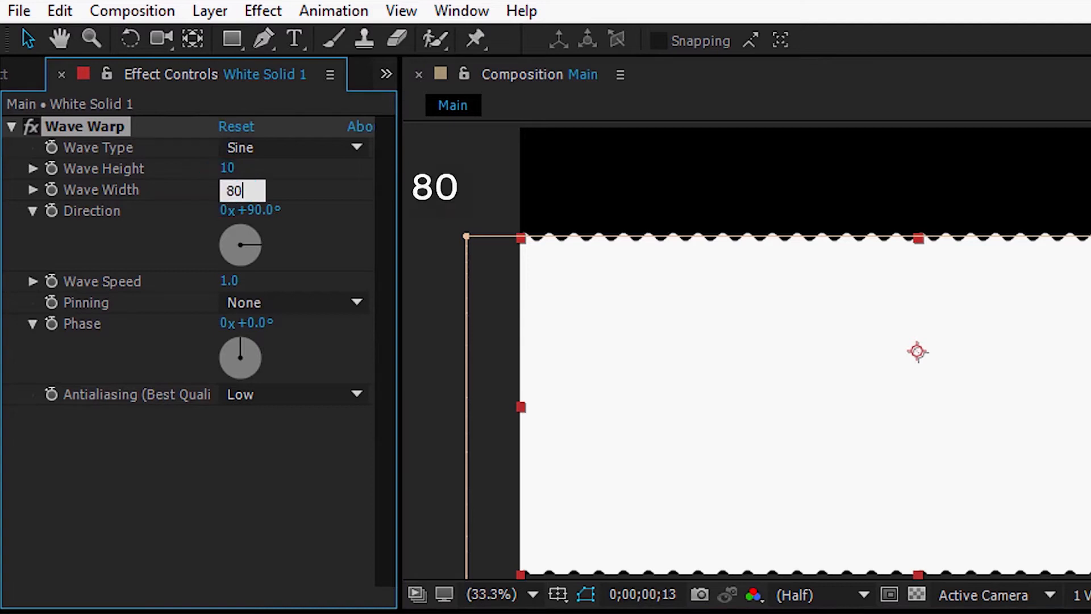
left_click(271, 452)
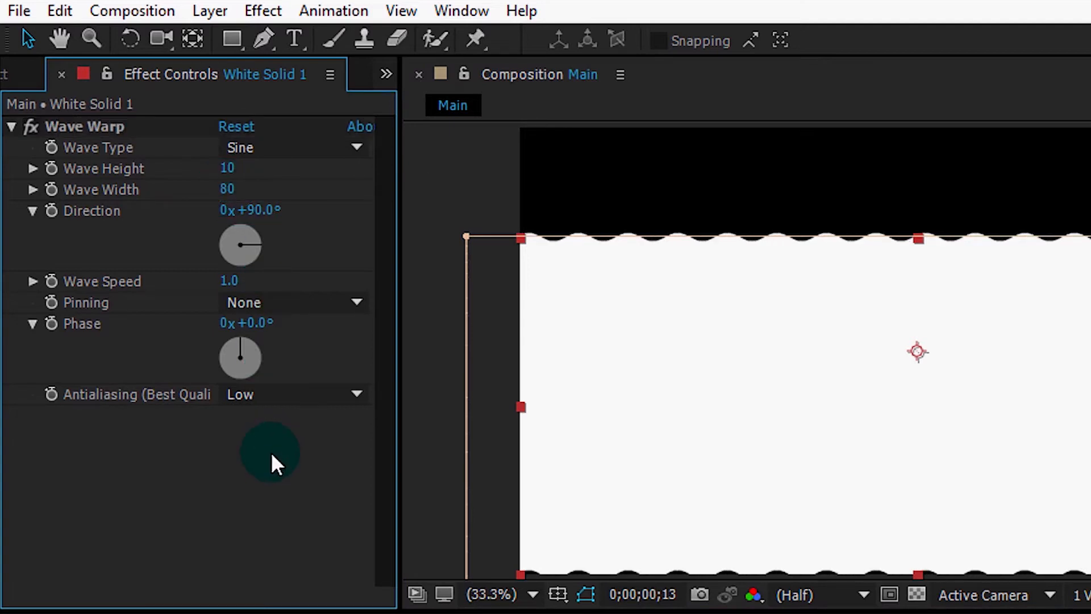
left_click(233, 281)
type("3.6")
left_click(240, 475)
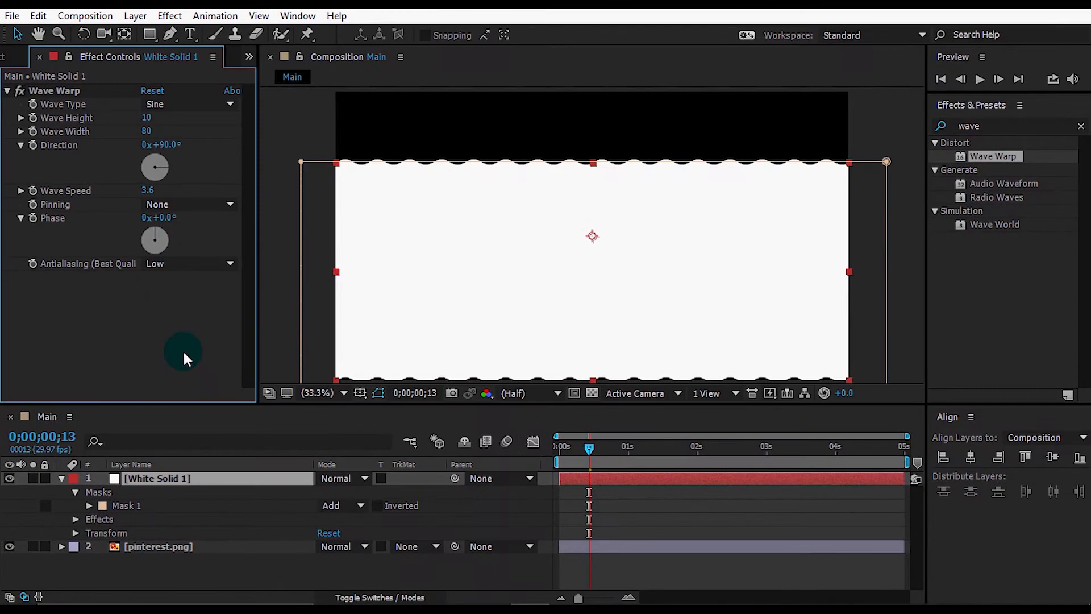
Lower the White Solid 1 layer to Position 960, 1132 so its wavy edge sits just below the Pinterest logo
left_click(62, 478)
left_click_drag(591, 452, 660, 449)
left_click(309, 481)
key("p")
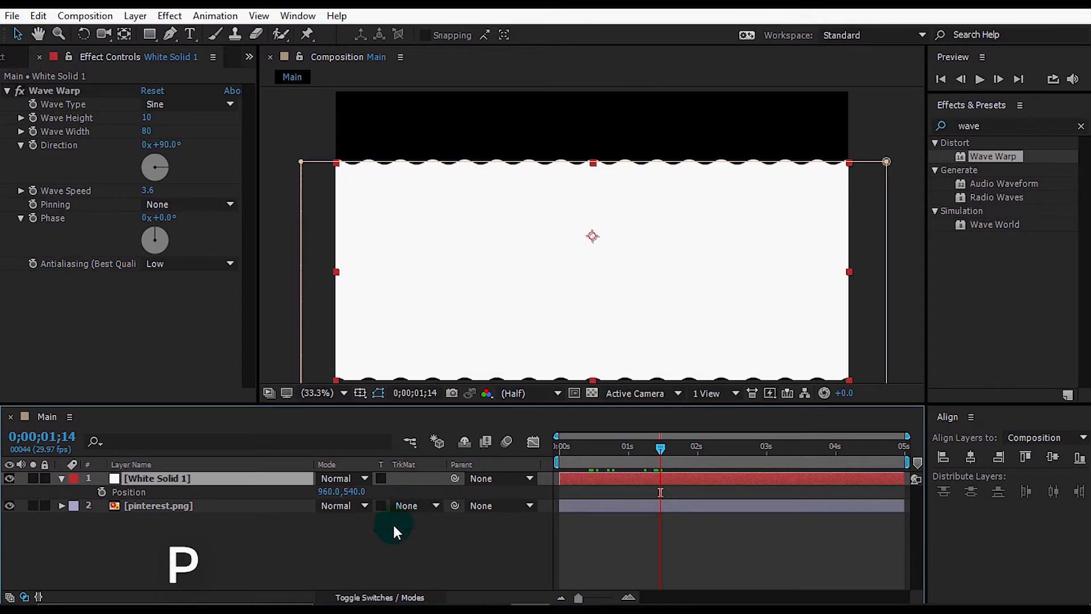
left_click_drag(355, 492, 793, 526)
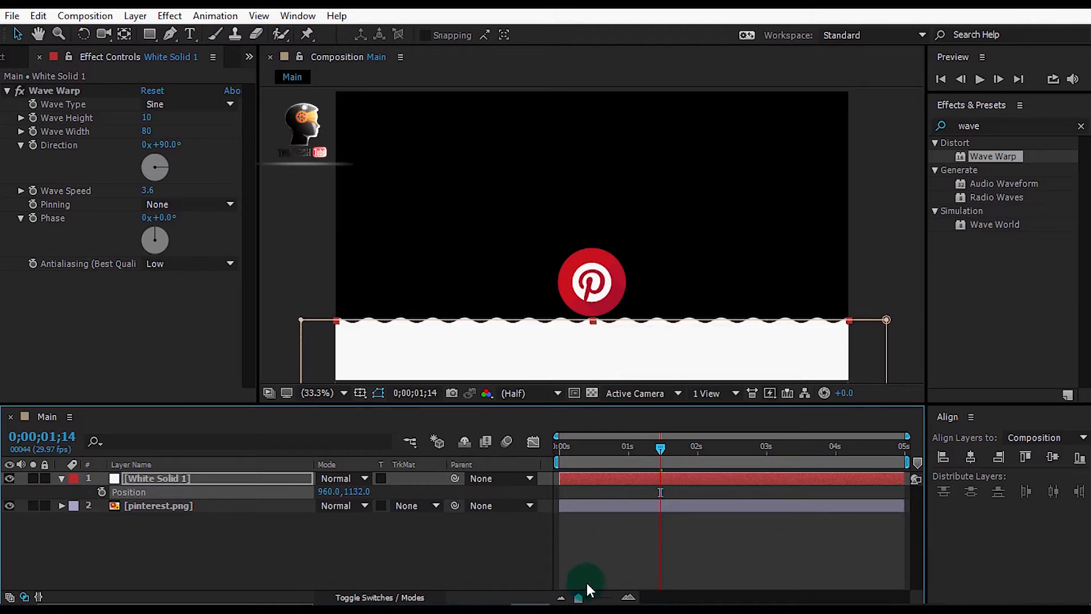
Move the playhead to 0;00;00;10 and scale the White Solid 1 layer to 102%
left_click_drag(580, 597, 603, 597)
left_click_drag(581, 447, 630, 449)
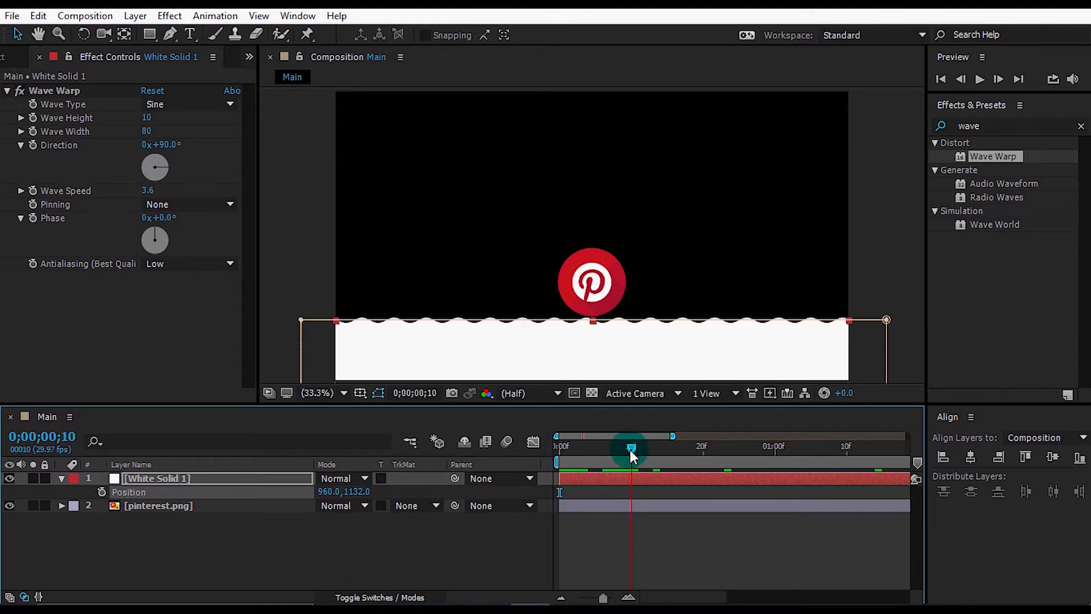
left_click(473, 533)
left_click(296, 483)
key("s")
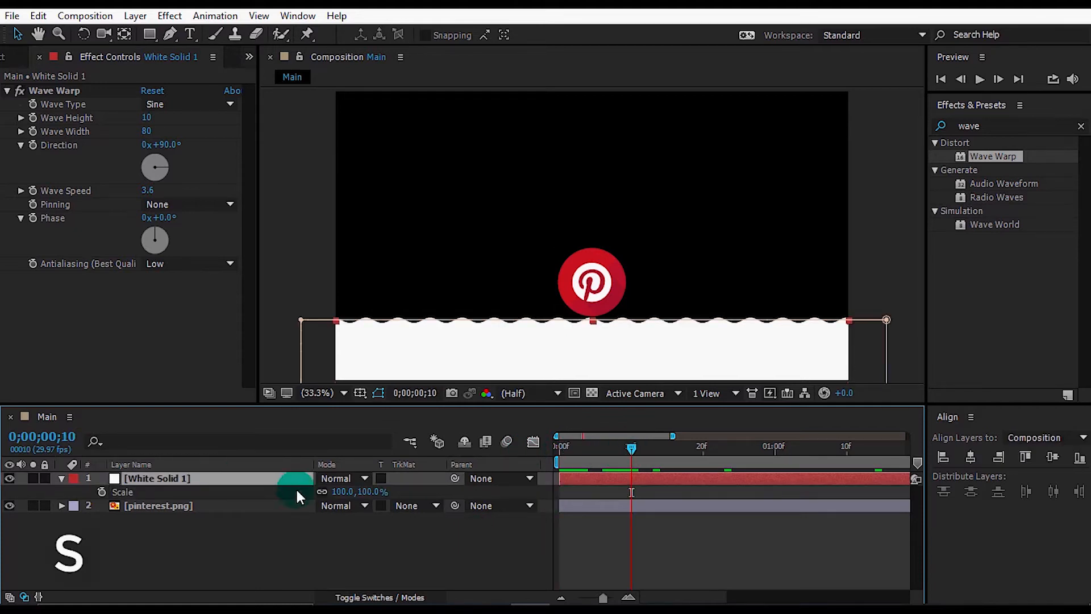
left_click_drag(364, 491, 367, 492)
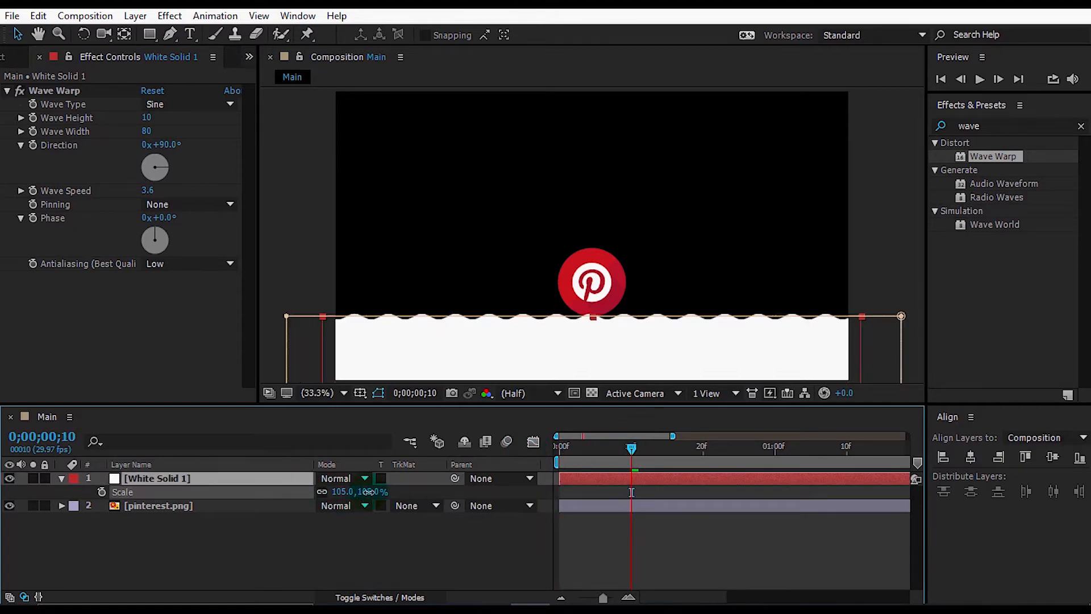
left_click(366, 491)
type("102")
left_click(353, 523)
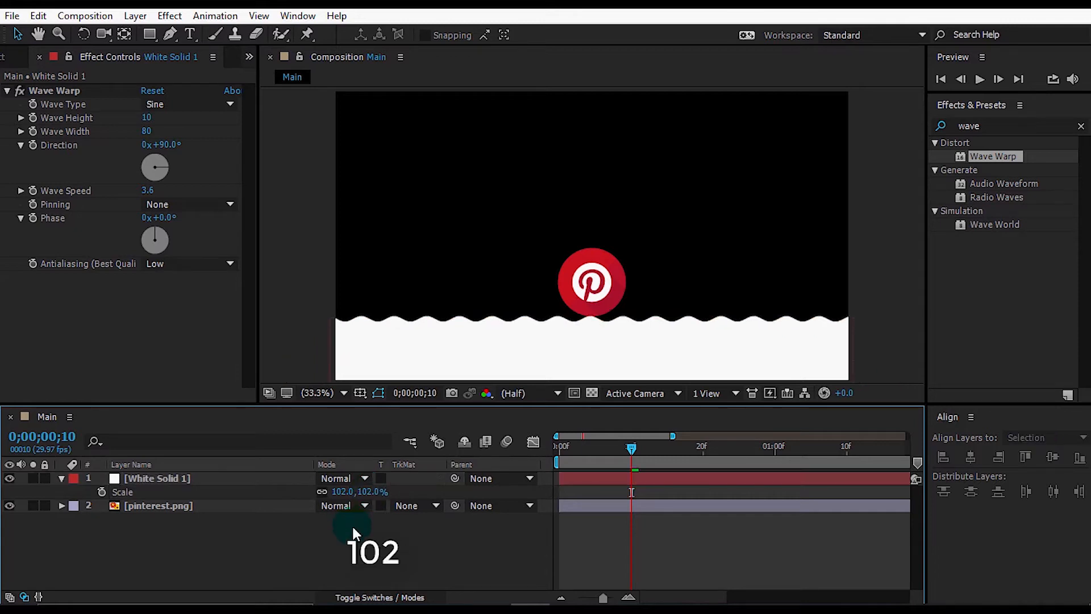
Add a Position keyframe to the White Solid 1 layer at 0;00;00;10
left_click(169, 483)
key("p")
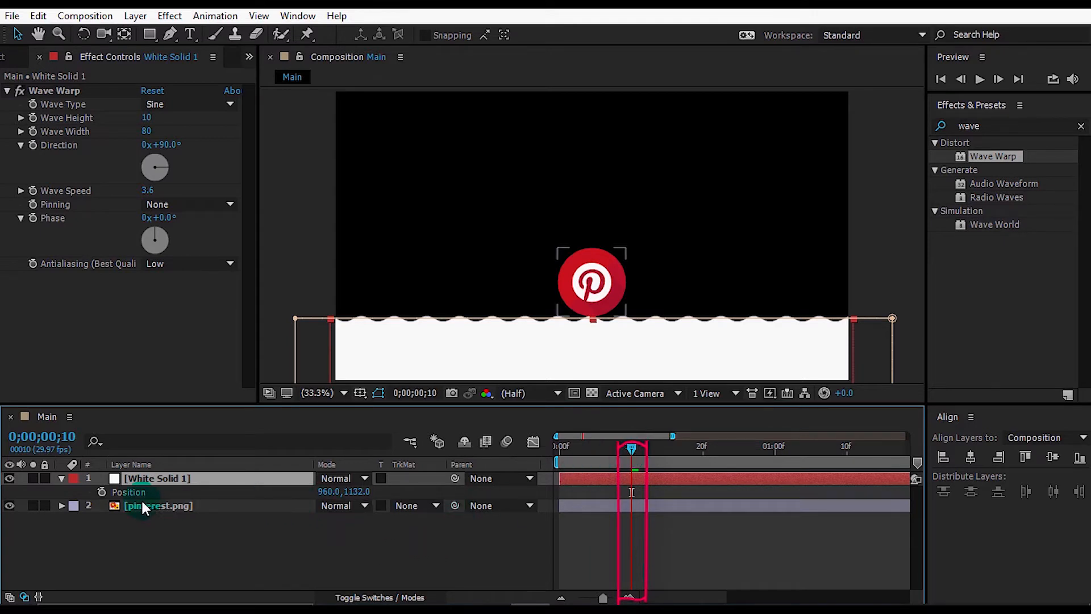
left_click(103, 491)
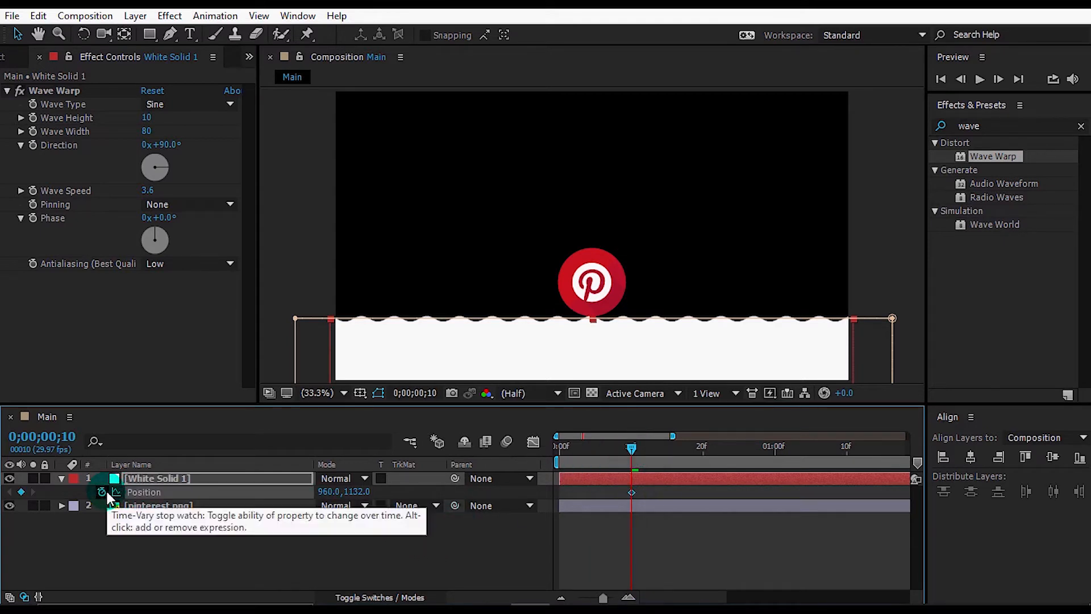
At 0;00;02;00, keyframe the White Solid 1 layer's Position at 977, 834 so the wave rises over the logo
left_click(558, 597)
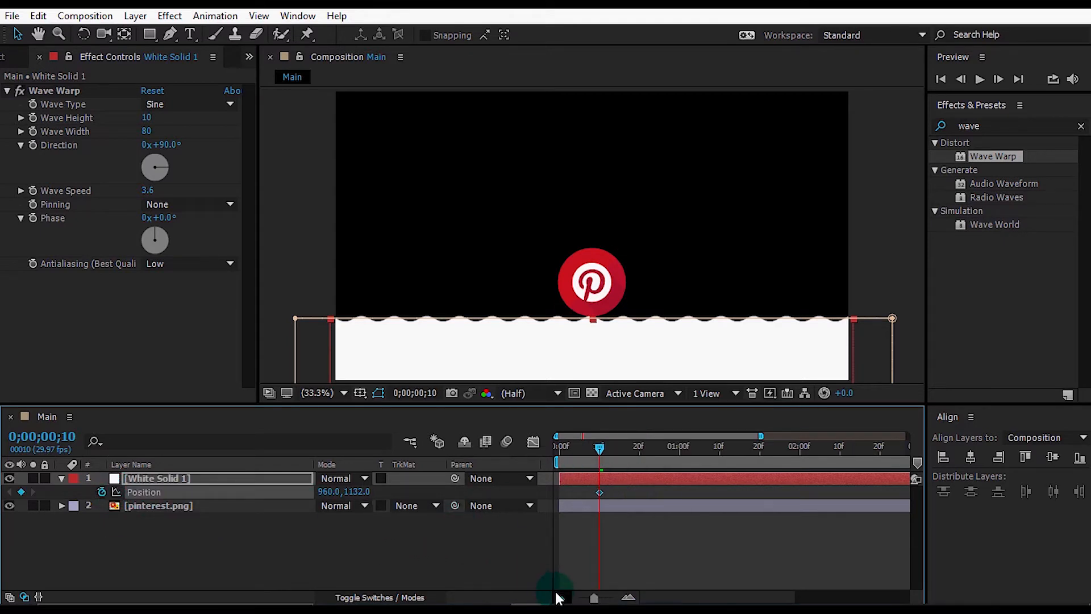
left_click(801, 449)
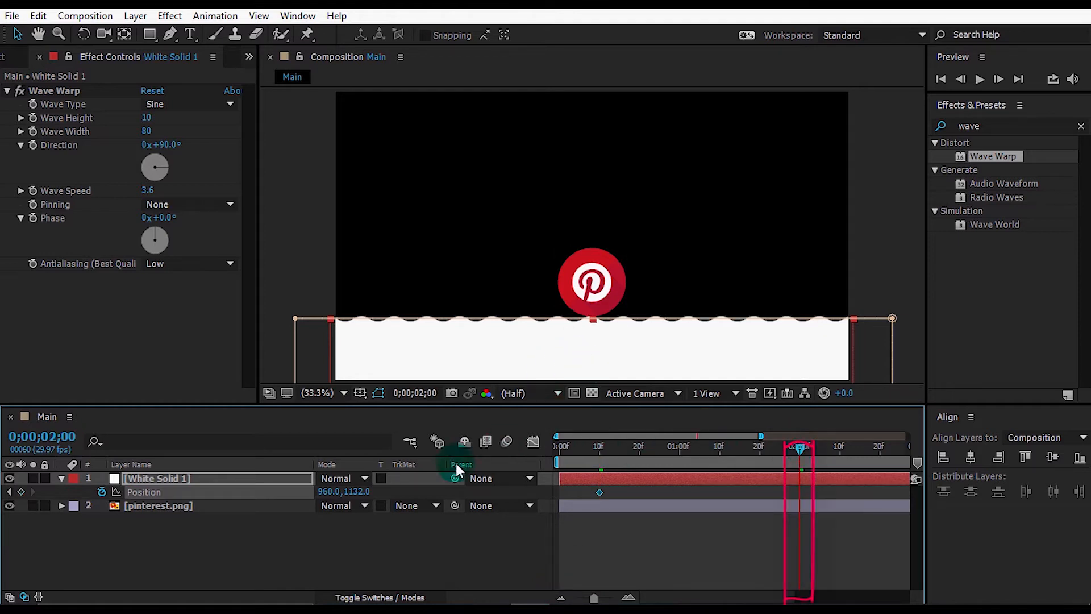
left_click_drag(366, 494, 135, 479)
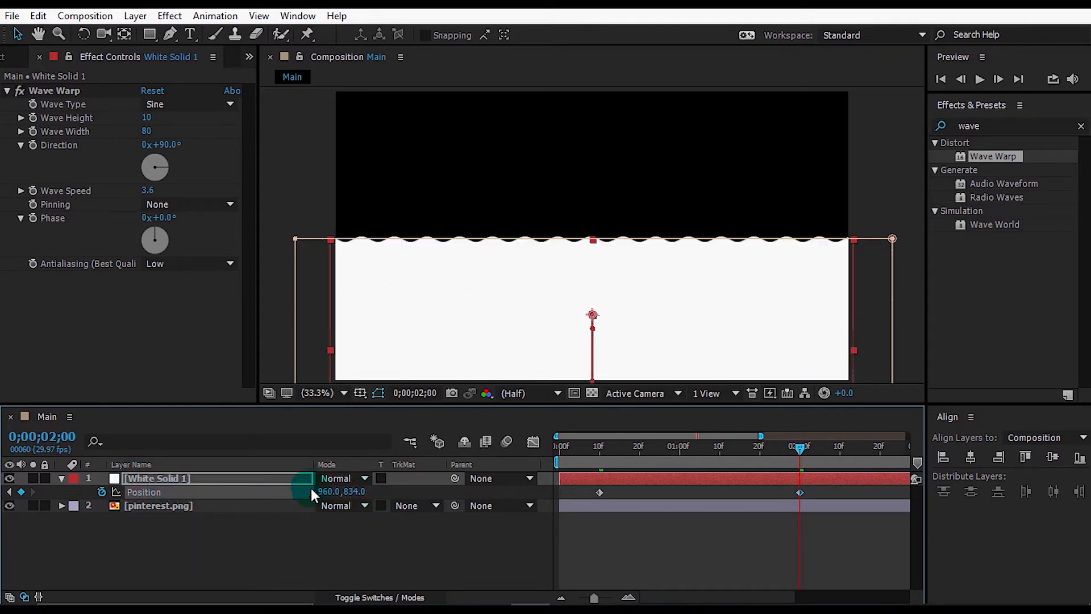
left_click_drag(328, 493, 345, 491)
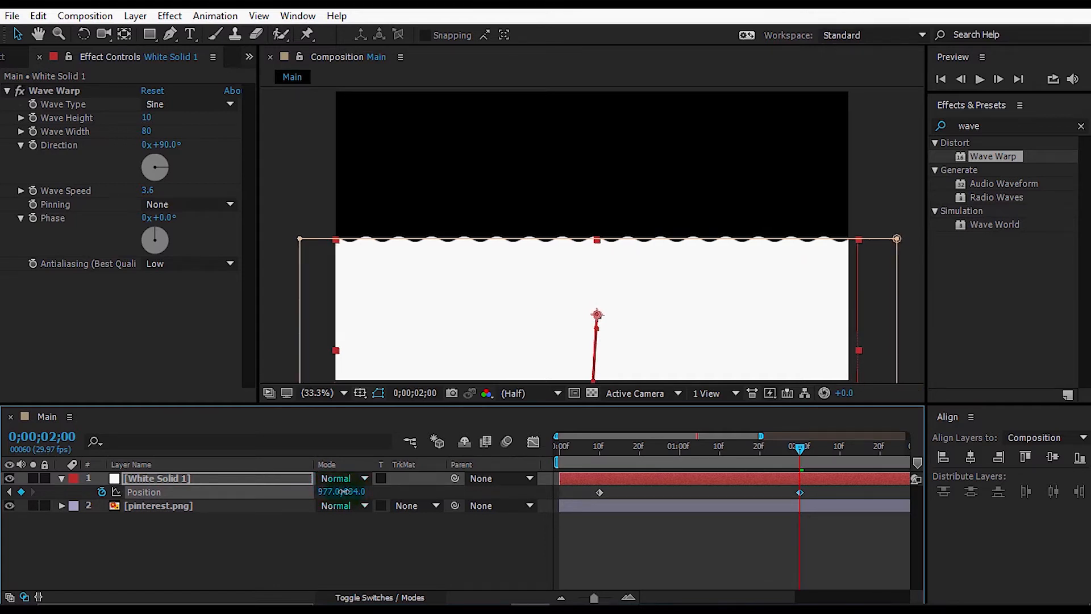
left_click(390, 531)
Scrub through the timeline to preview the rising wave, collapsing the White Solid 1 layer's properties
left_click_drag(604, 443, 829, 458)
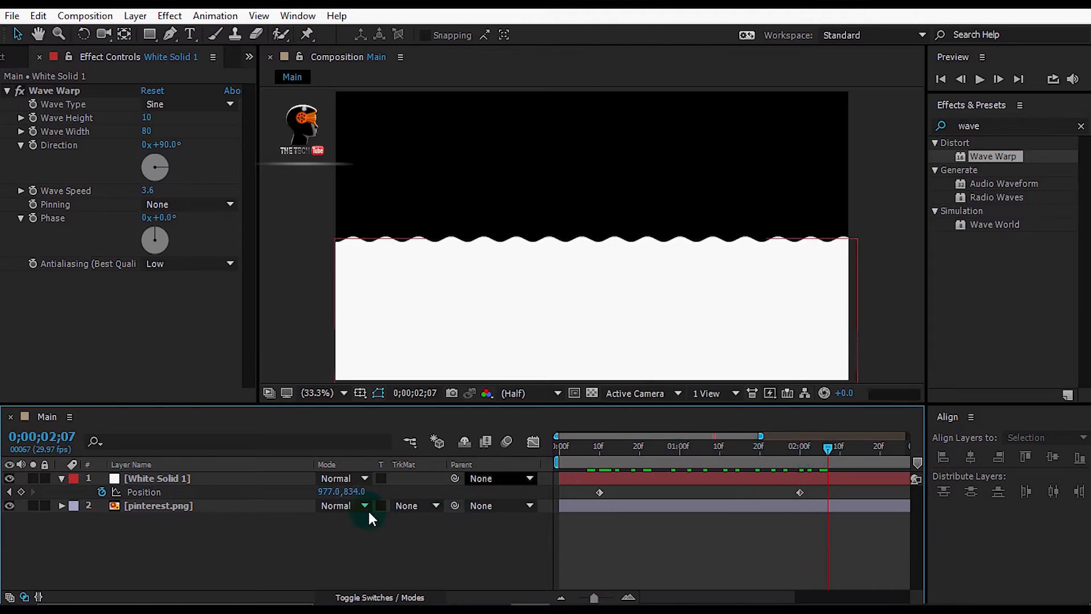
left_click(254, 478)
key("u")
key("u")
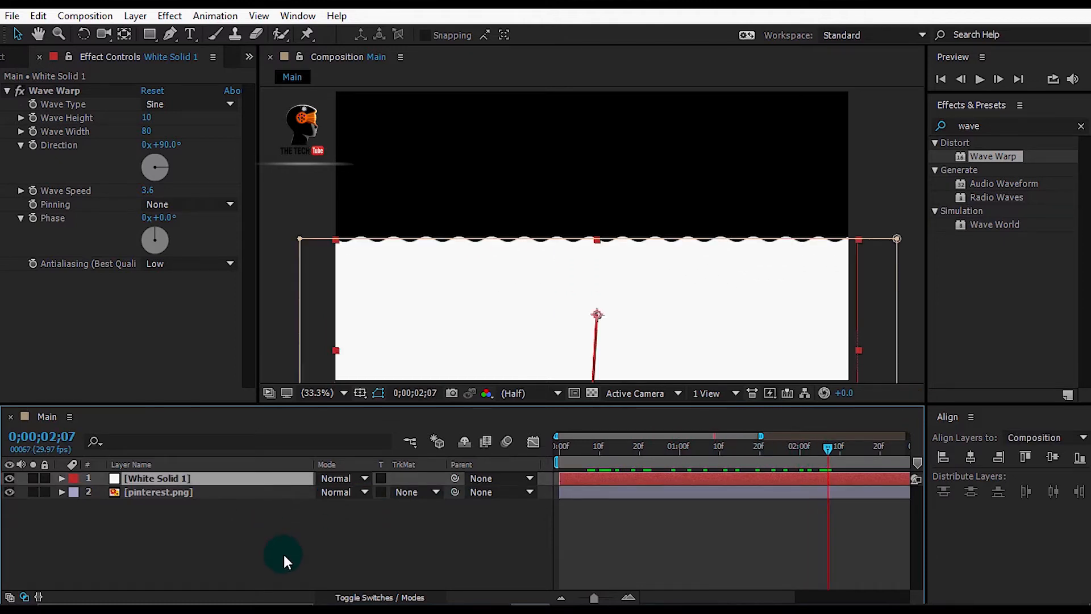
left_click(283, 553)
left_click_drag(591, 447, 760, 458)
Apply Easy Ease to both Position keyframes of the White Solid 1 layer and scrub to check the motion
left_click(250, 479)
key("u")
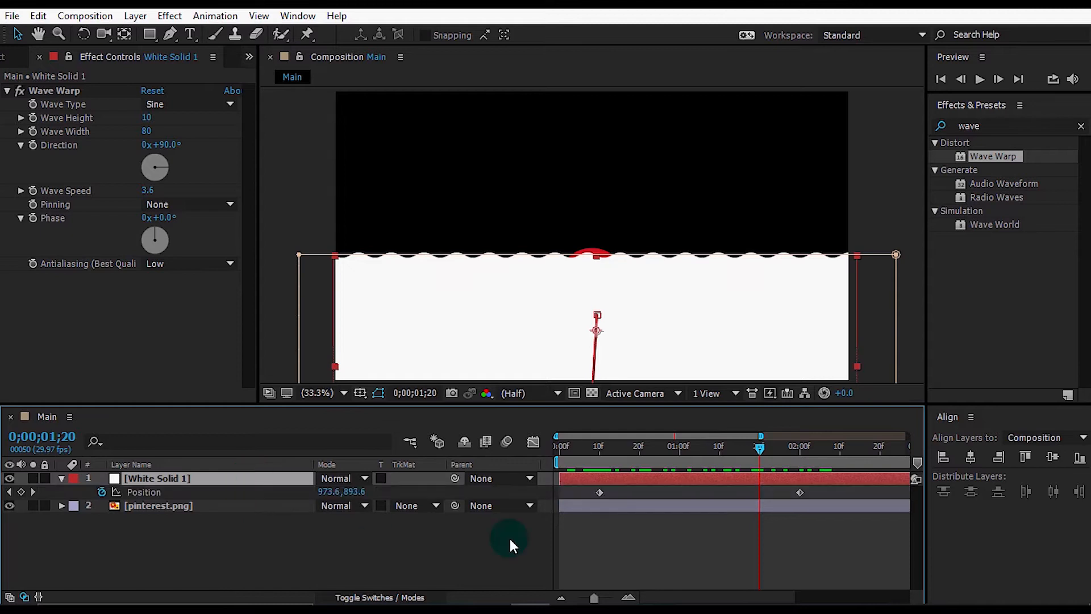
left_click_drag(841, 495, 561, 502)
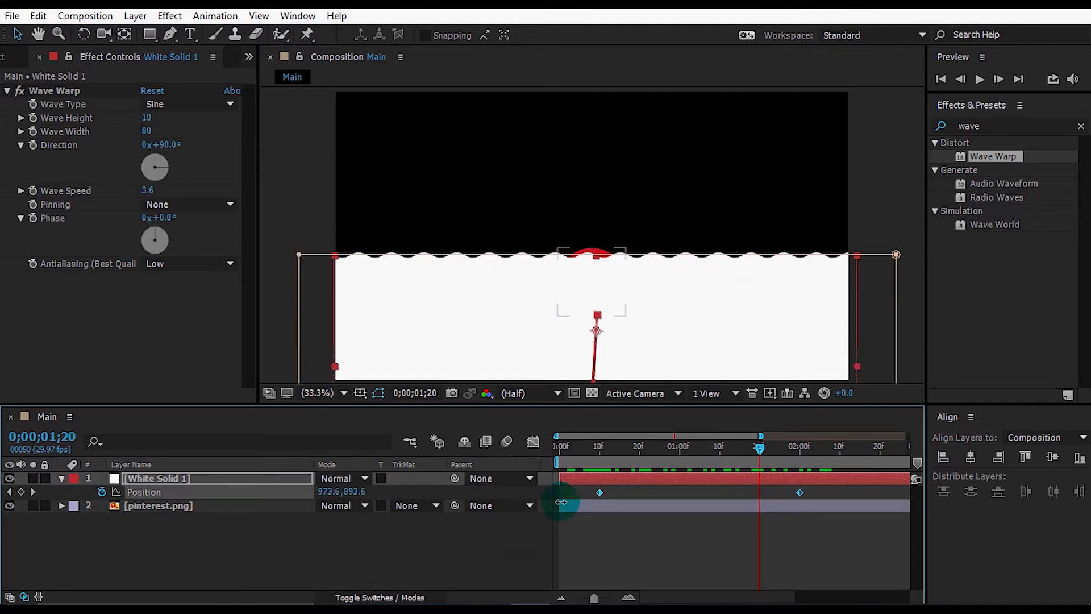
right_click(599, 492)
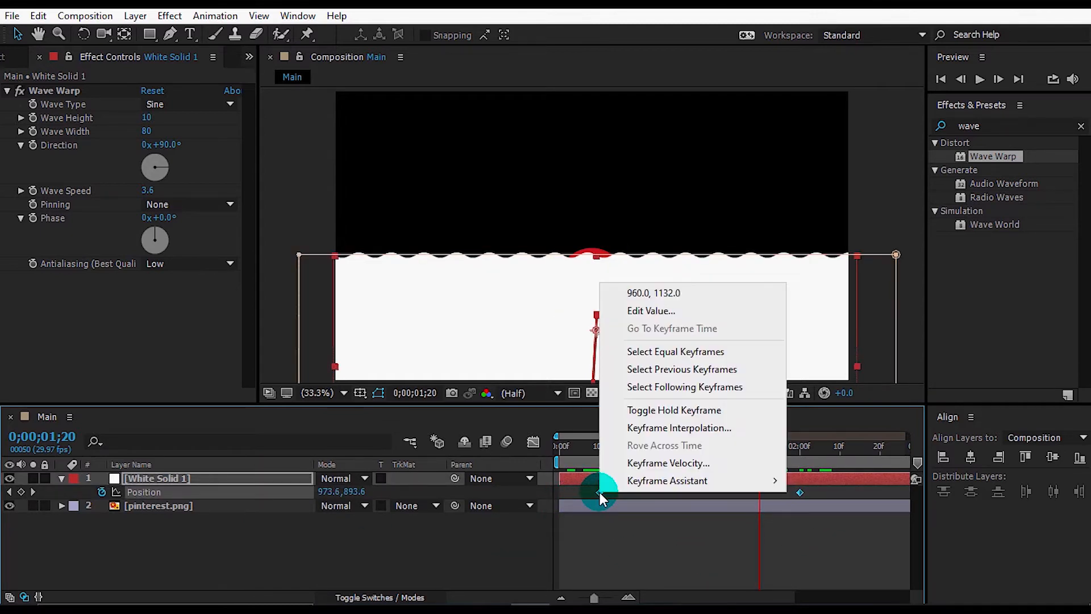
mouse_move(698, 481)
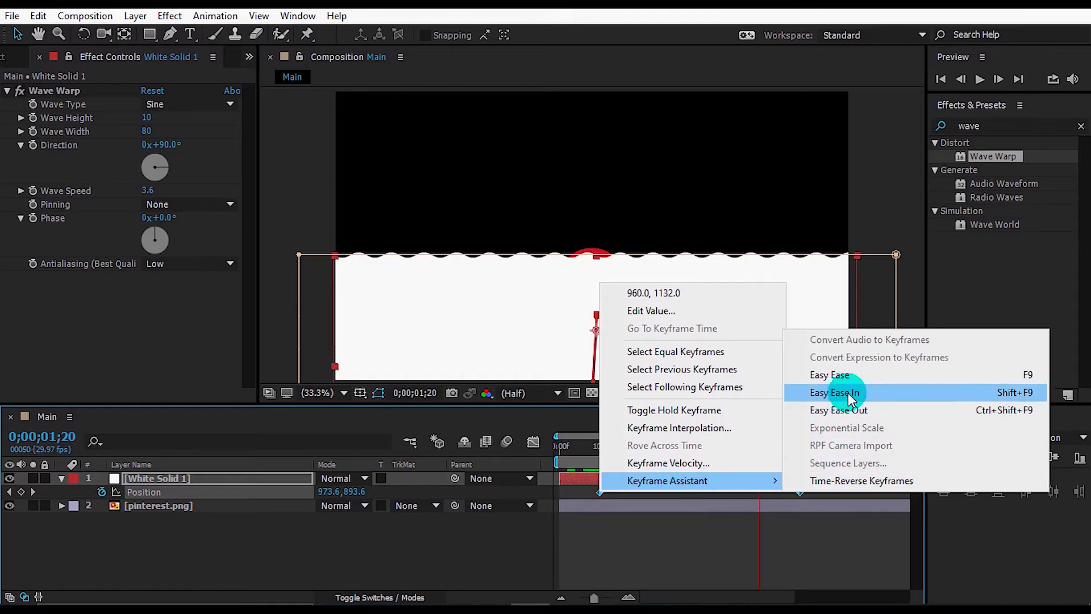
left_click(852, 375)
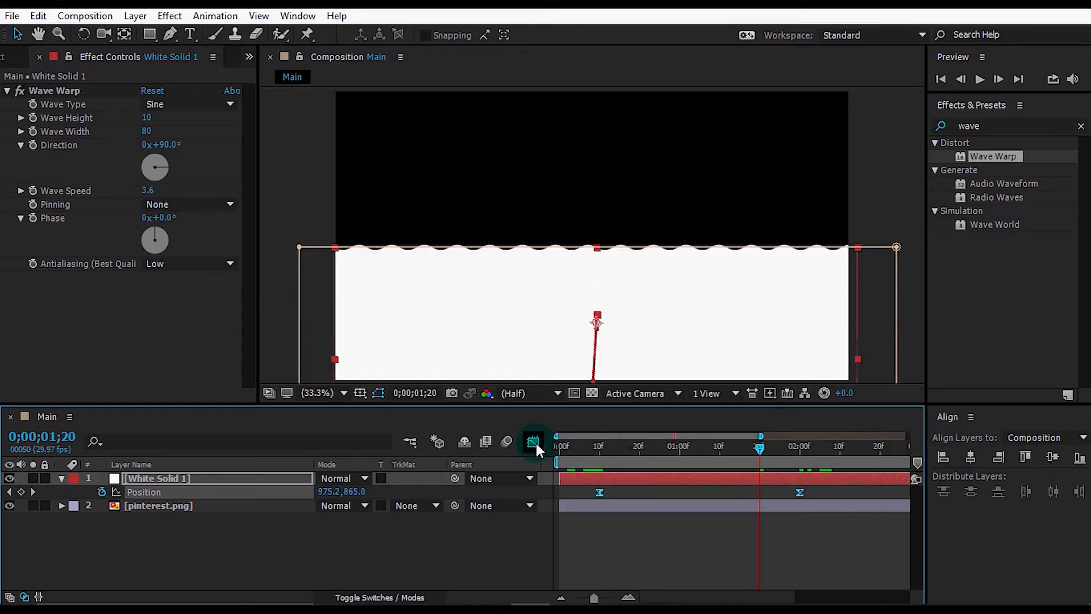
left_click_drag(708, 447, 691, 449)
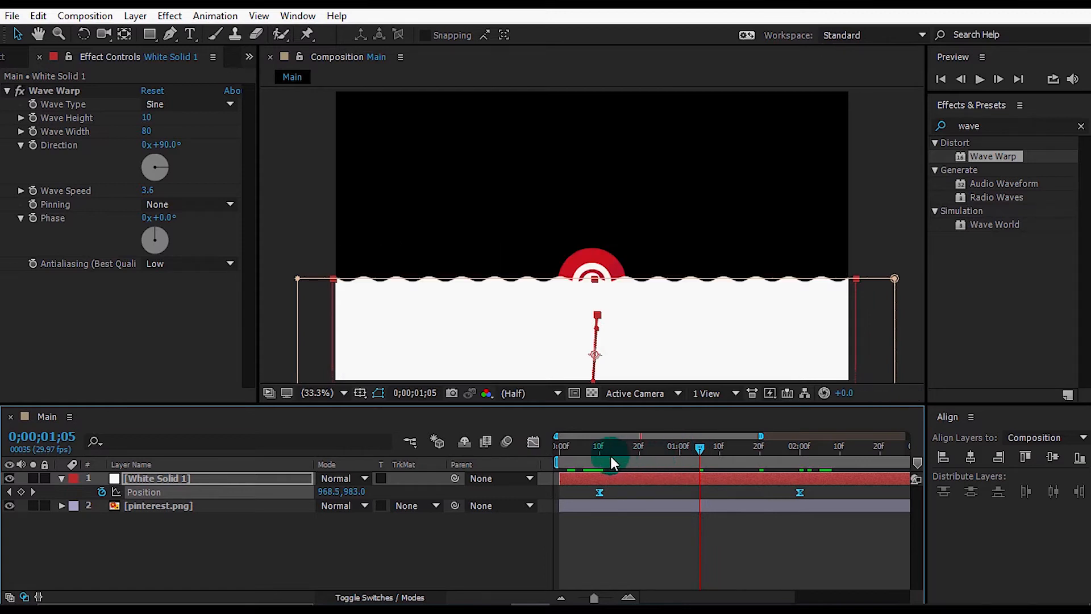
Reshape the Position speed curve of White Solid 1 in the Graph Editor to peak right after the first keyframe and ease out slowly
left_click(533, 442)
left_click_drag(575, 520, 630, 564)
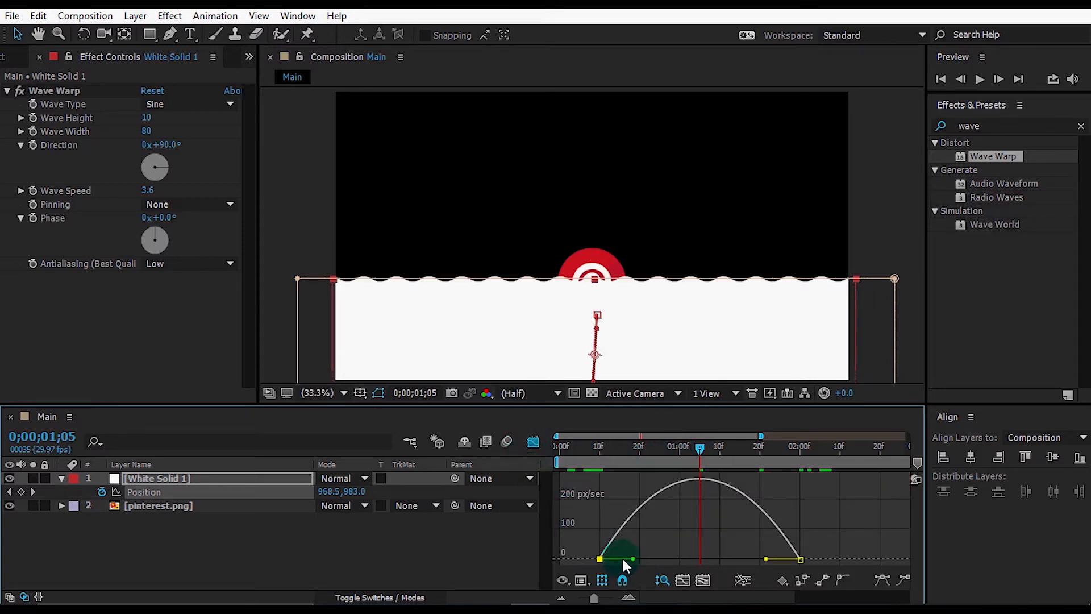
left_click_drag(743, 558, 608, 560)
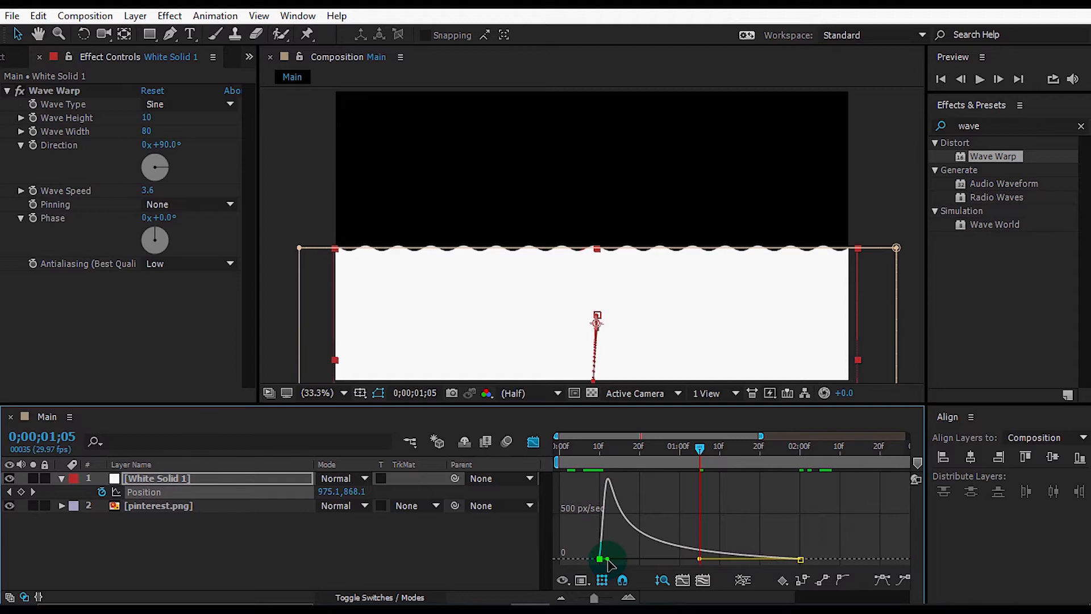
left_click(702, 560)
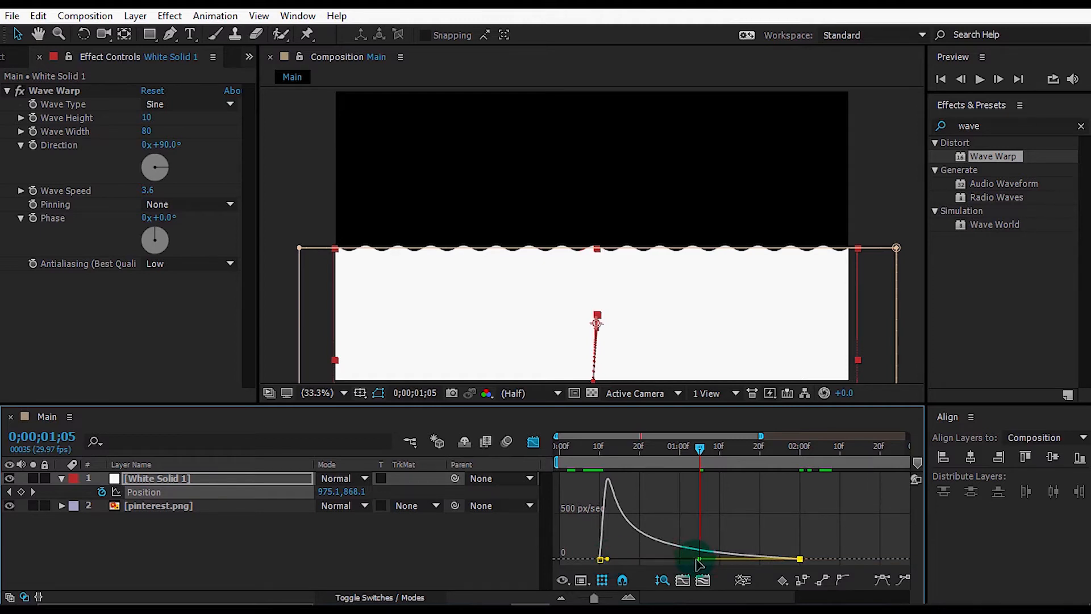
left_click_drag(607, 559, 605, 559)
left_click(534, 443)
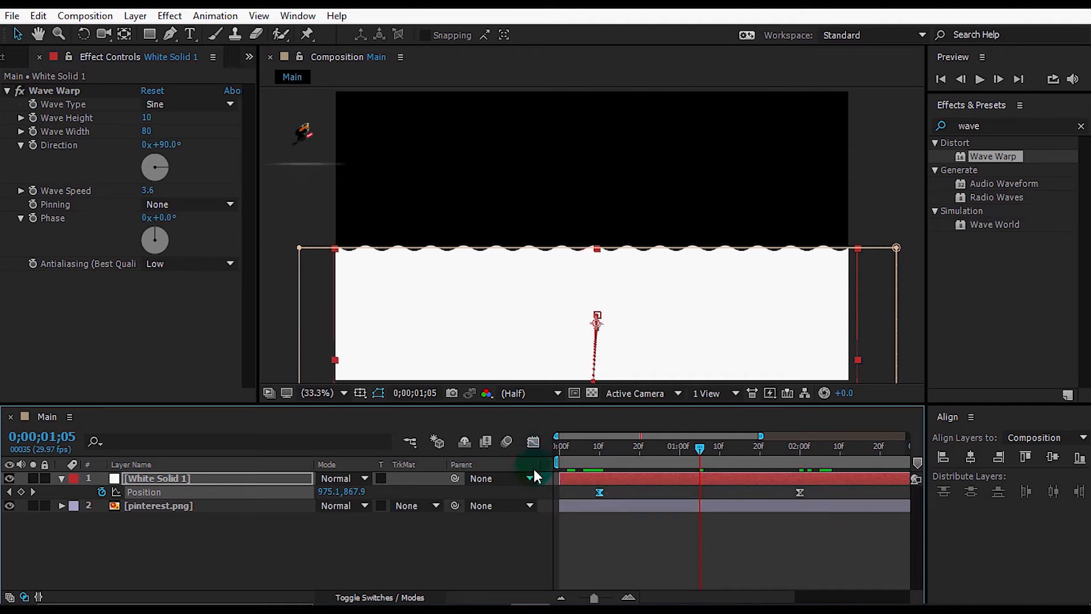
key("p")
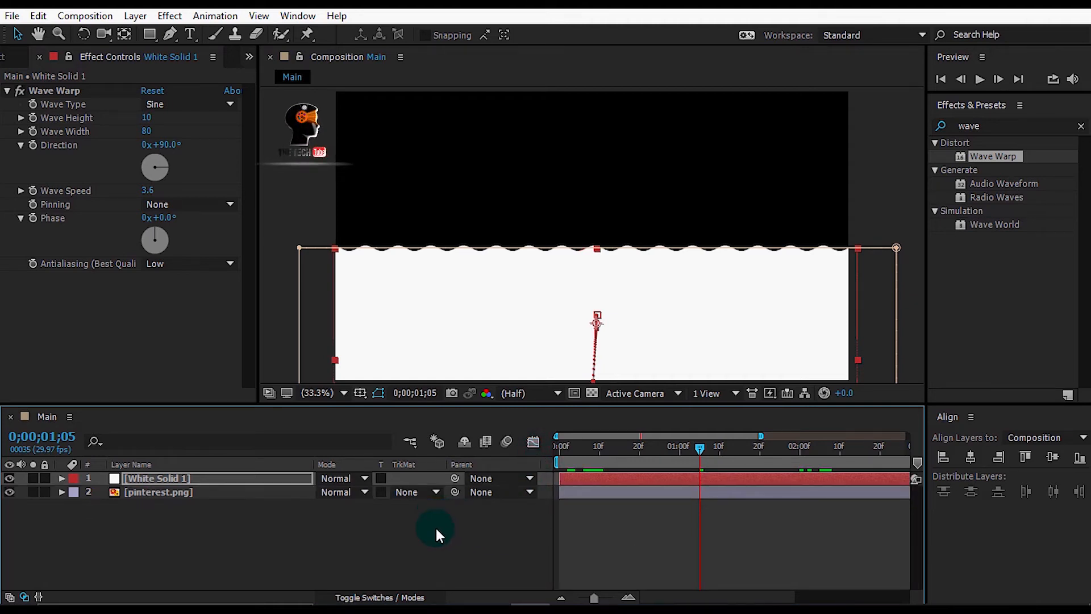
Duplicate the White Solid 1 and pinterest.png layers, placing the copies at the bottom of the stack with the solid copy beneath the logo copy
left_click(441, 532)
left_click_drag(322, 537, 230, 557)
key("ctrl+d")
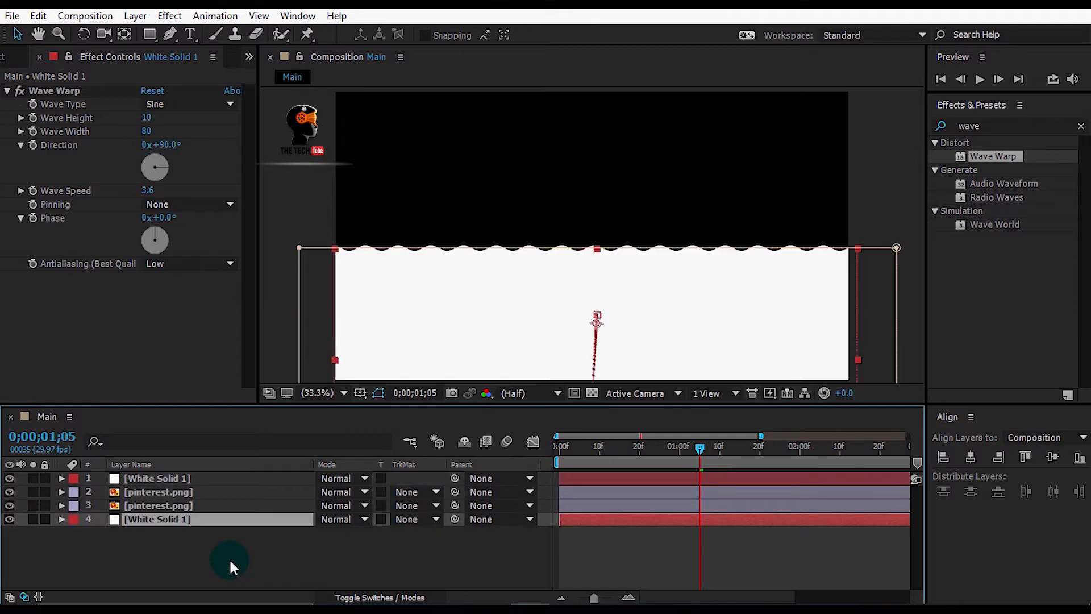
left_click(275, 557)
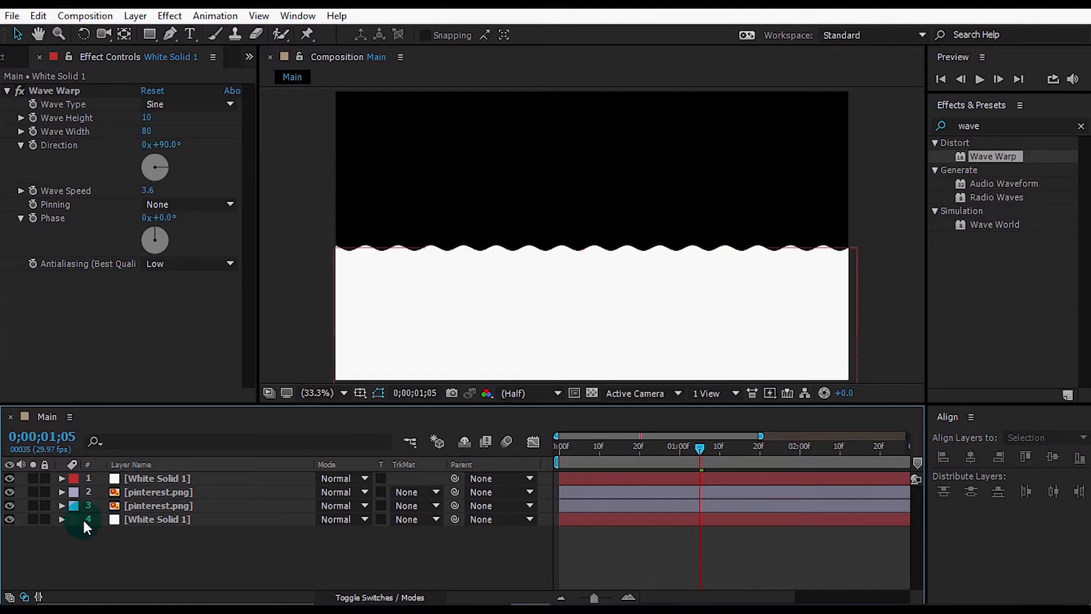
Hide the two lower layer copies and give the upper pinterest.png an Alpha Matte from the White Solid 1 above it
left_click(10, 519)
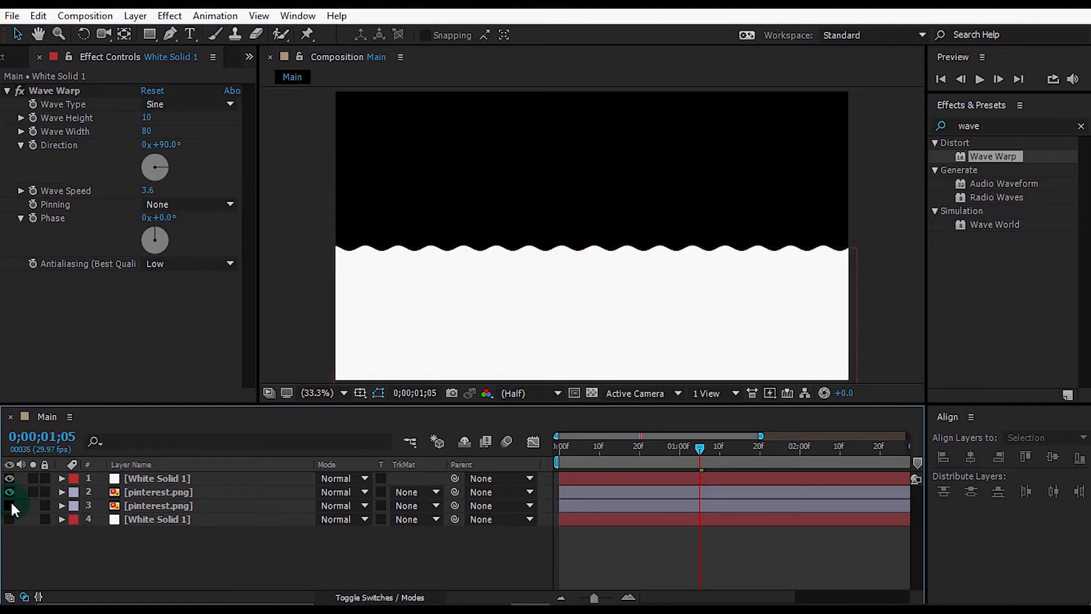
left_click(403, 492)
left_click(433, 526)
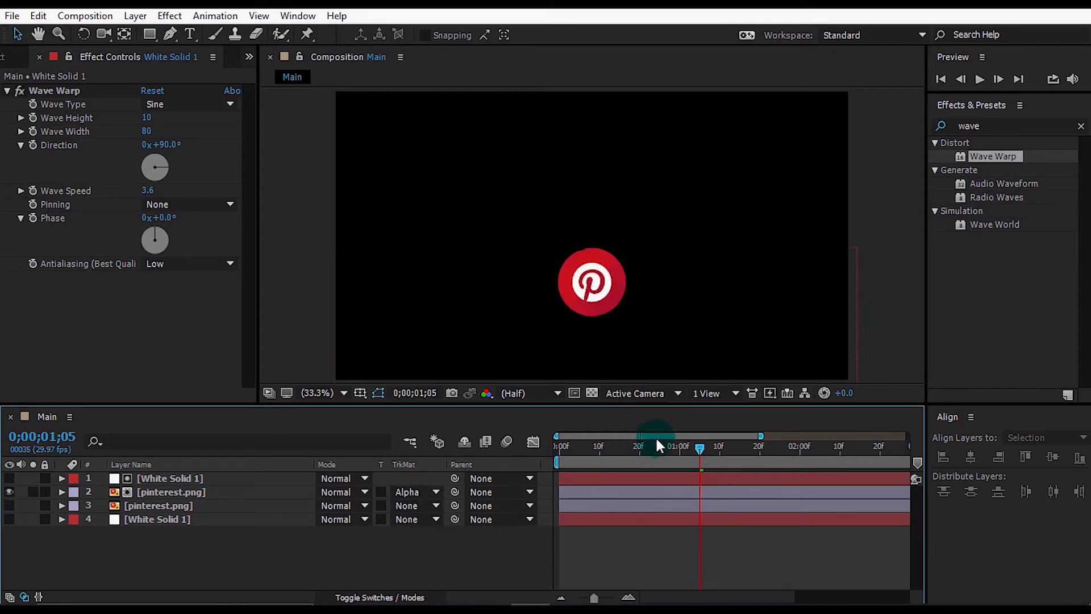
left_click_drag(594, 597, 578, 598)
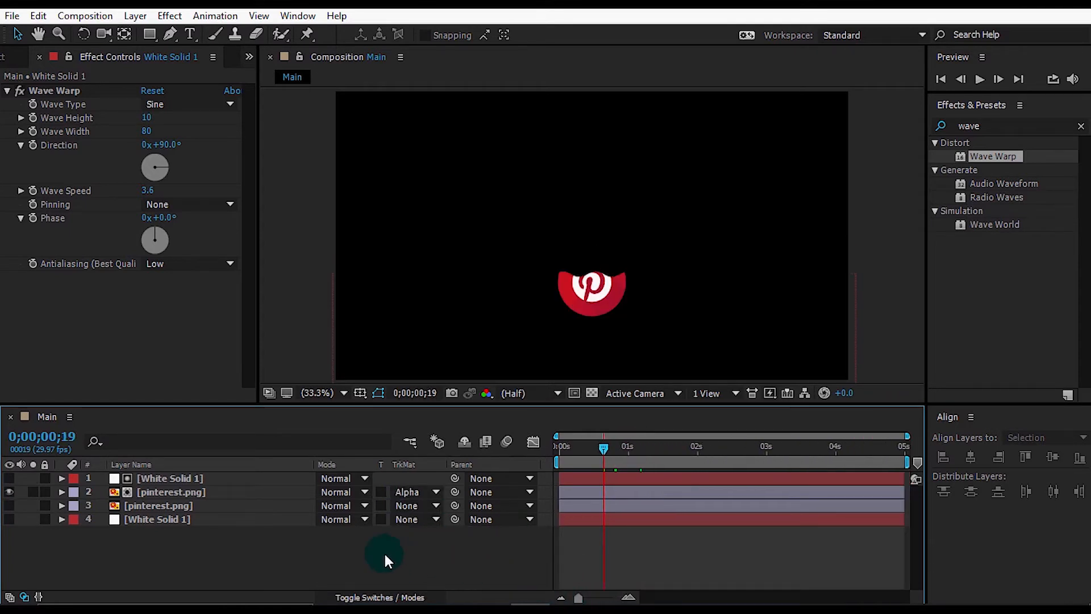
Show the bottom White Solid 1 copy and shift it slightly earlier in time so its wave runs ahead of the logo's
left_click(10, 519)
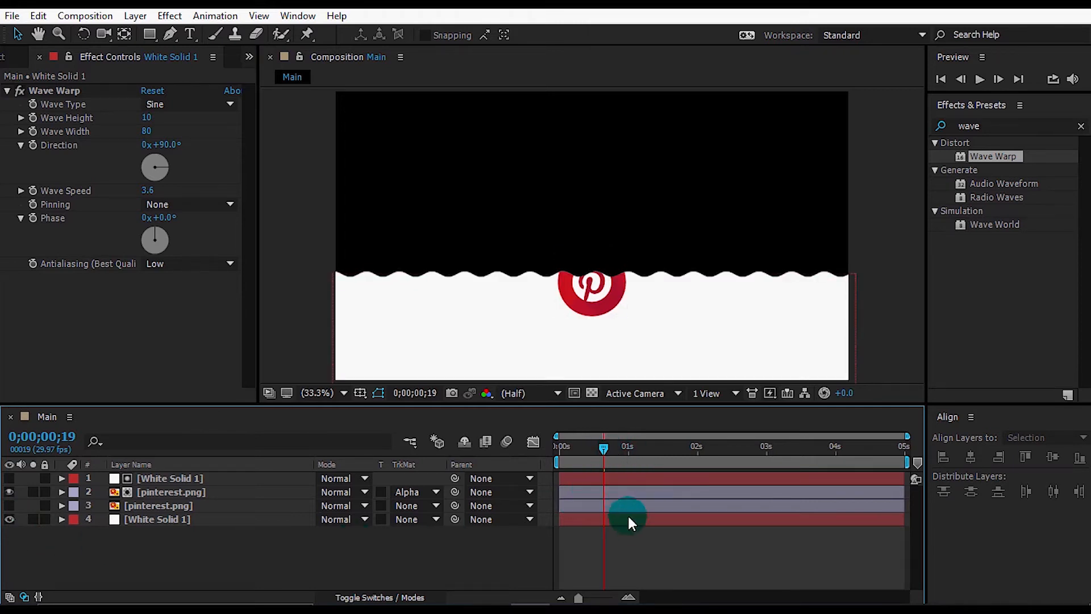
left_click(586, 518)
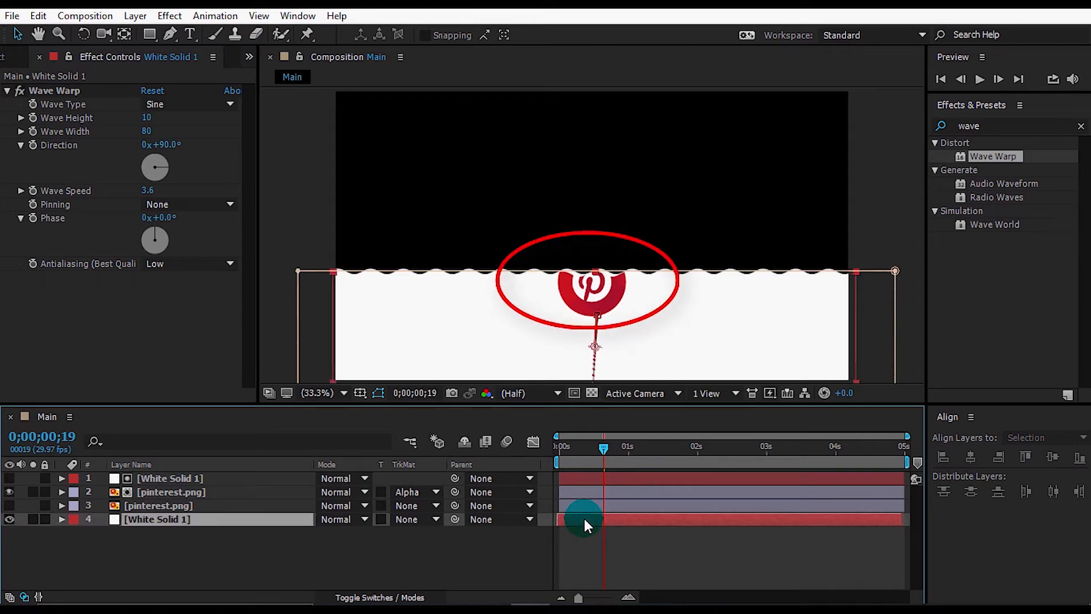
left_click_drag(583, 519, 581, 518)
left_click(486, 553)
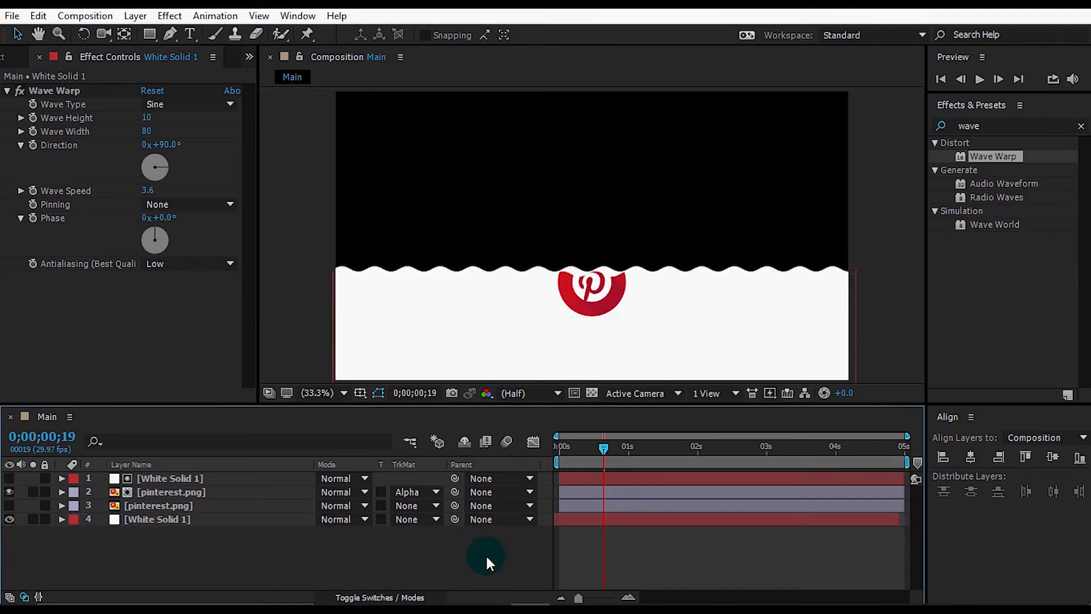
Recolor the bottom White Solid 1 copy to a medium gray-cyan through its Solid Settings, creating a new solid for that layer
left_click(280, 516)
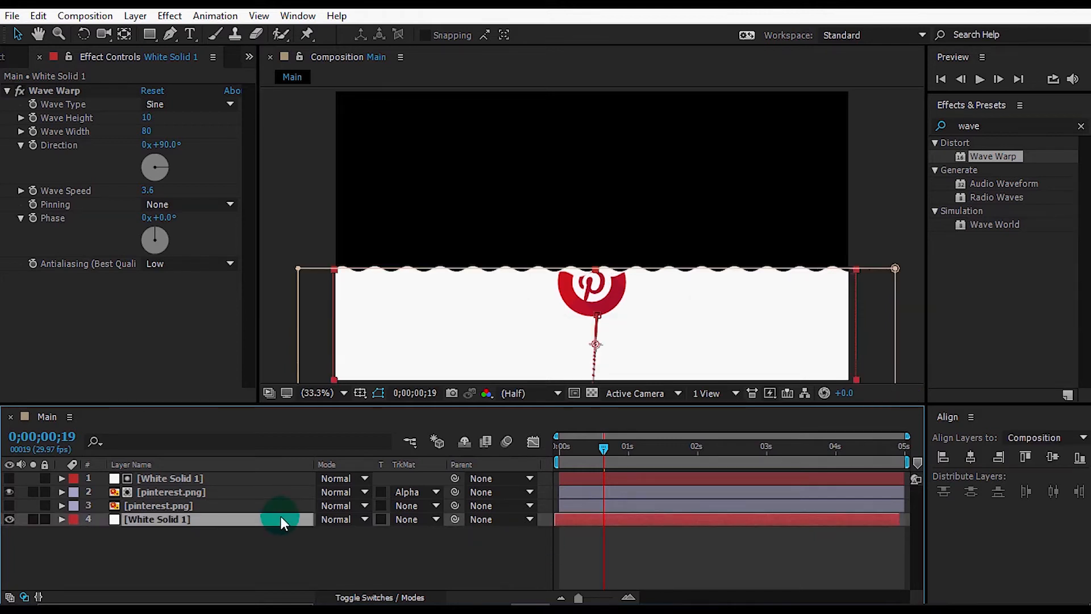
left_click(141, 18)
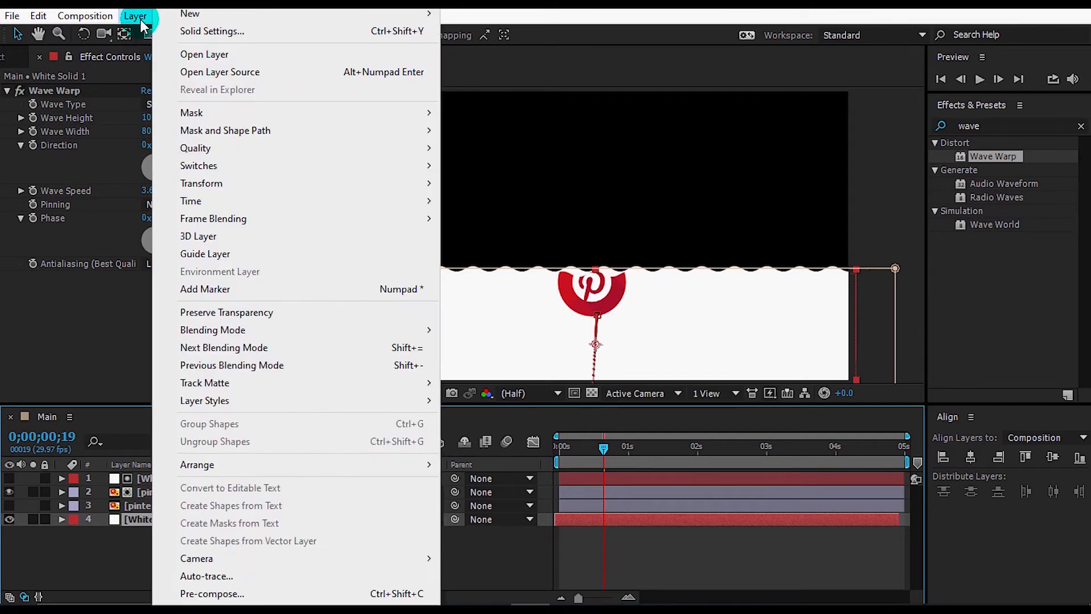
left_click(377, 31)
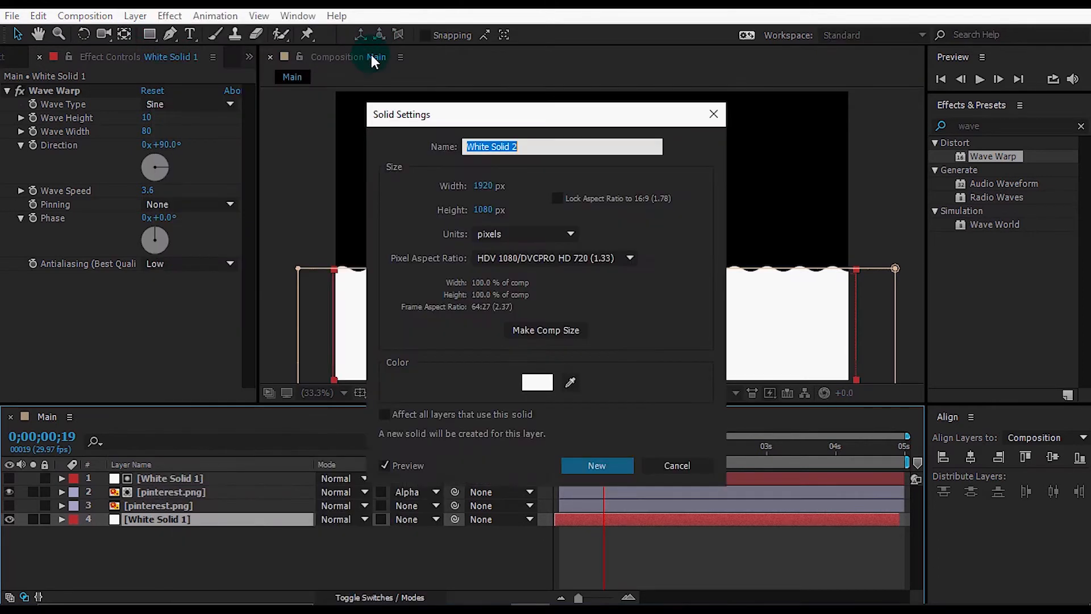
left_click(537, 383)
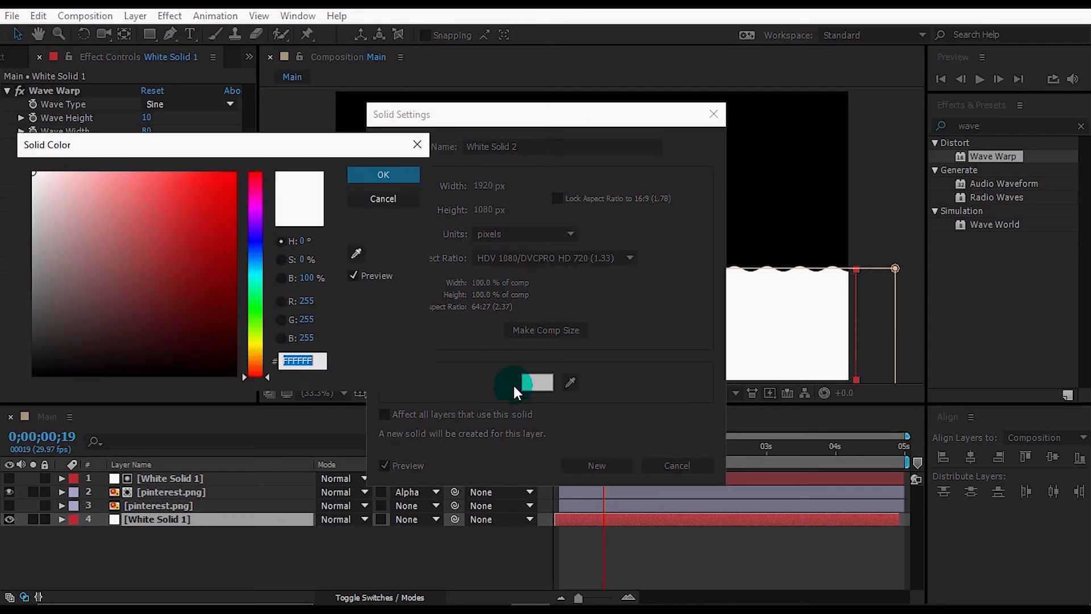
left_click(261, 279)
mouse_move(208, 246)
left_mouse_down()
mouse_move(146, 236)
mouse_move(136, 257)
mouse_move(86, 223)
left_mouse_up()
left_click(398, 177)
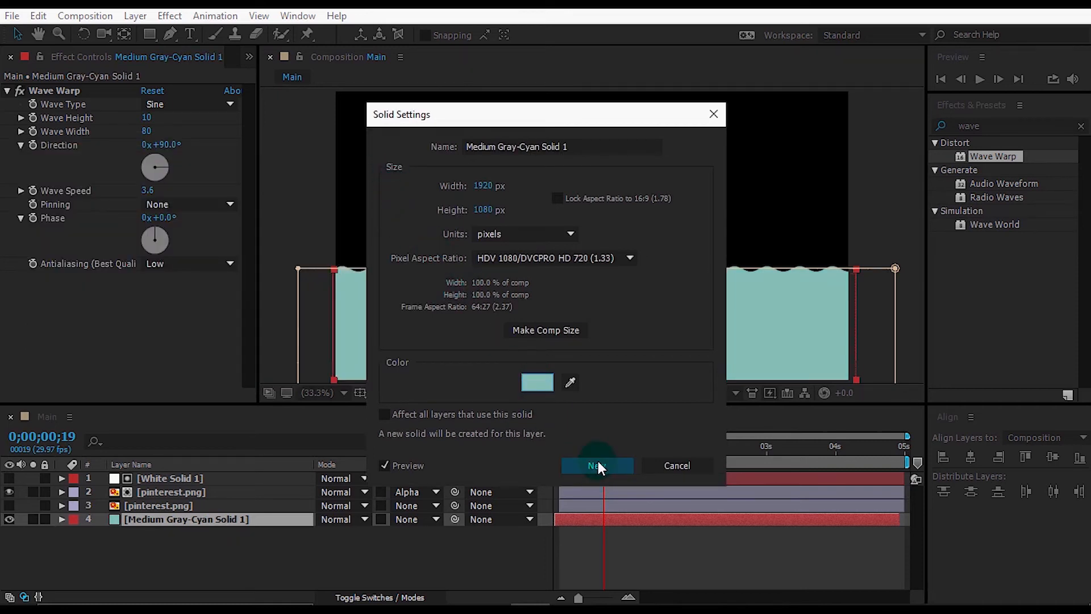
left_click(596, 465)
left_click(482, 543)
Set the Wave Warp Phase of the gray-cyan solid to -27°
left_click_drag(577, 449, 617, 462)
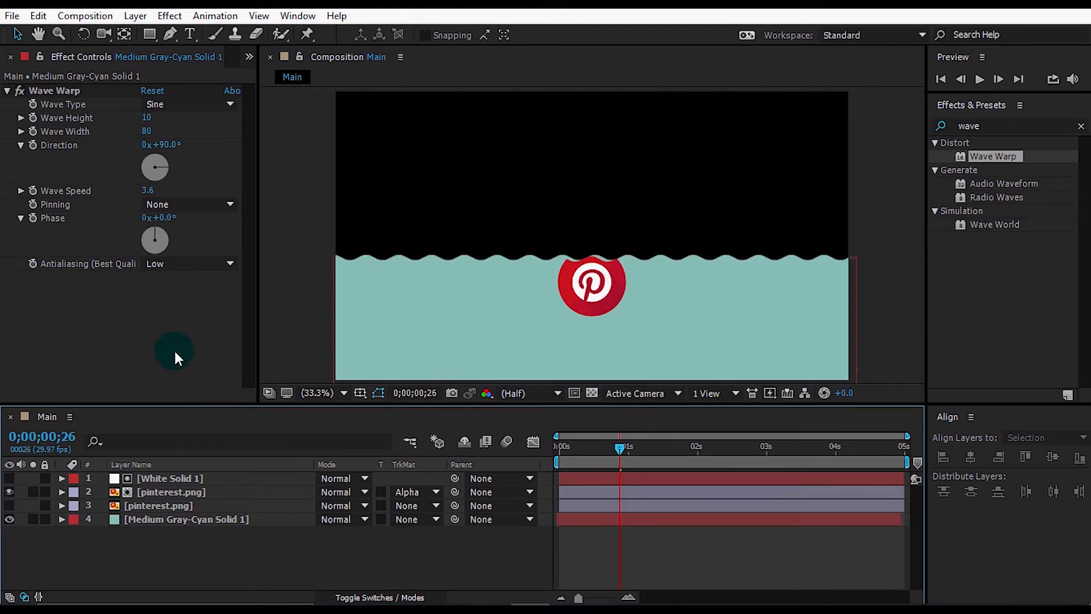
left_click(166, 218)
type("-27")
key("Return")
left_click(221, 330)
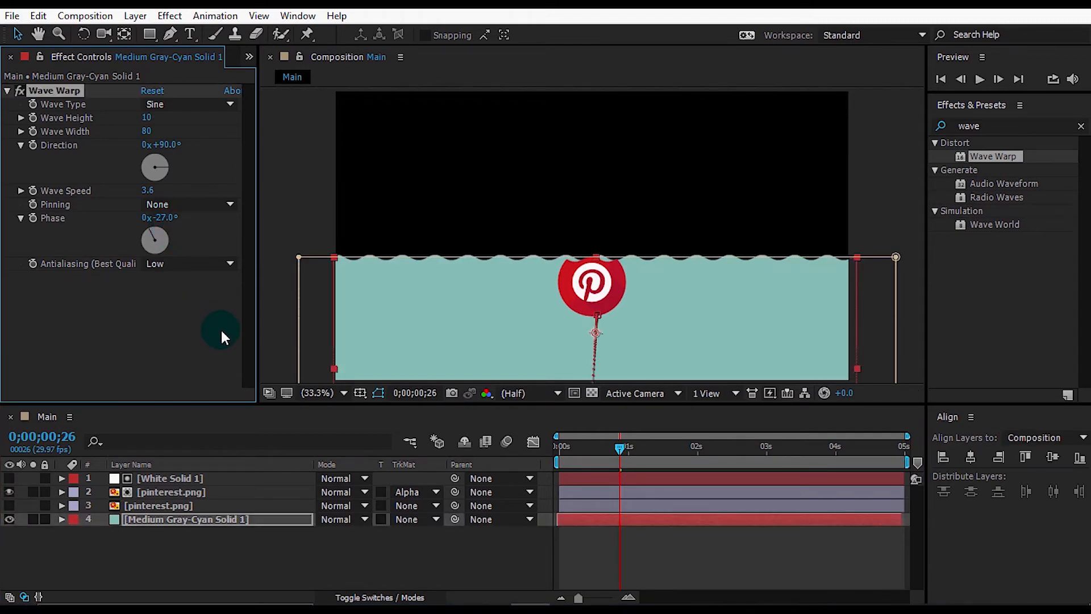
Give the gray-cyan solid an Alpha Matte from the pinterest.png layer above it and play the animation from the start
left_click(404, 517)
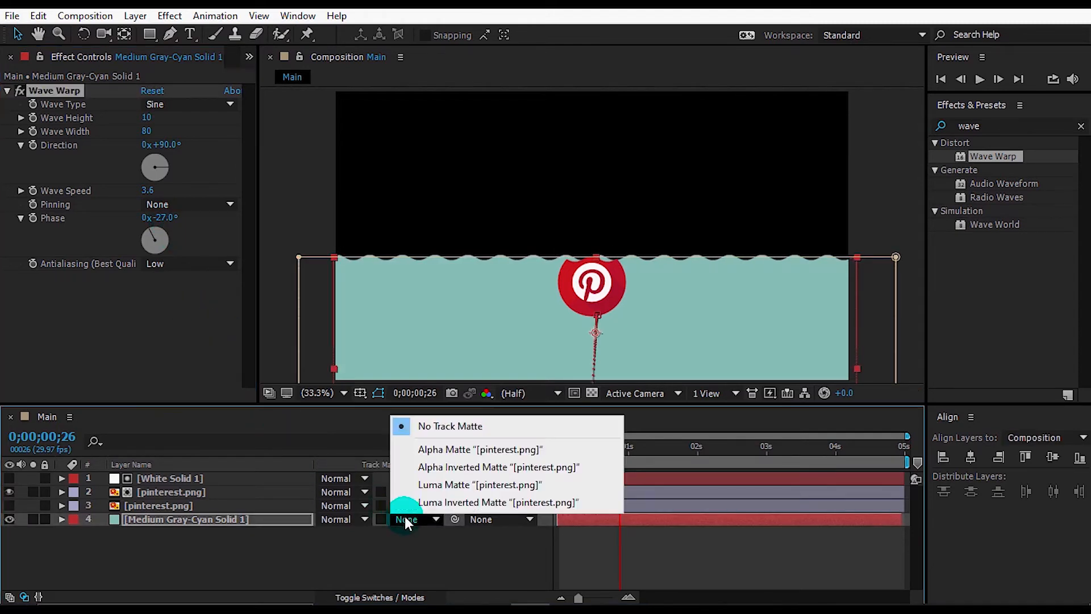
left_click(437, 449)
left_click(511, 526)
left_click_drag(601, 448, 534, 476)
key("space")
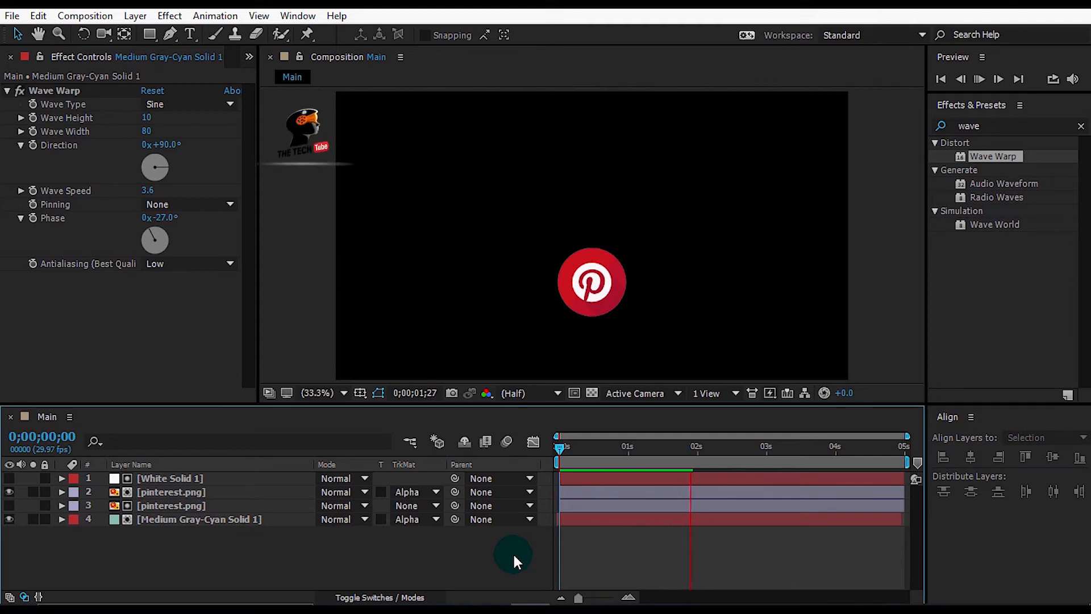
key("space")
Pre-compose all four layers into a composition named Logo, moving all attributes into it
left_click_drag(275, 575, 228, 475)
right_click(228, 475)
left_click(263, 522)
type("Logo")
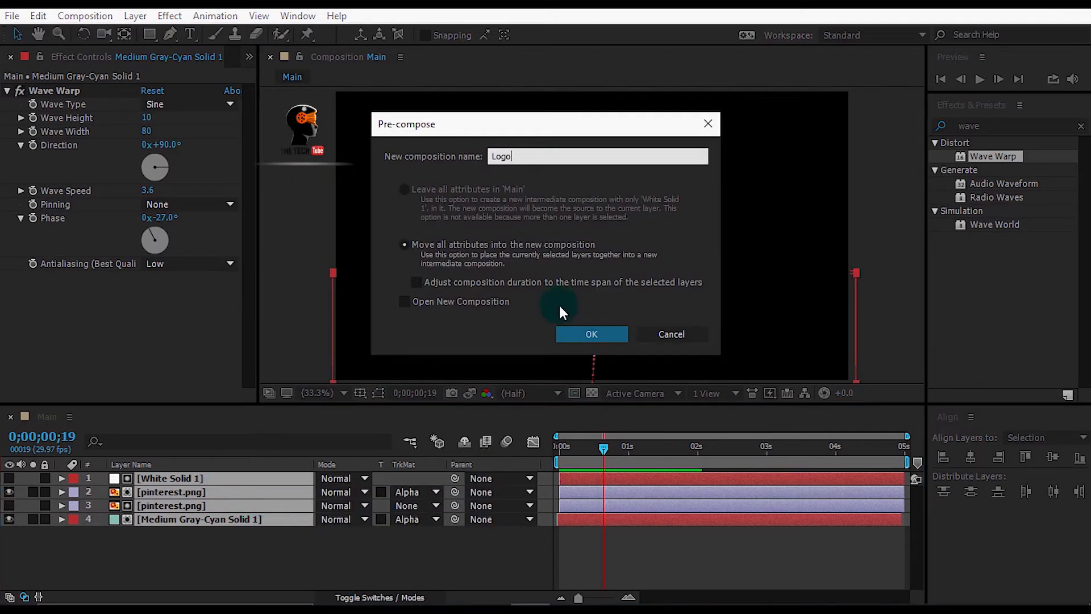
left_click(587, 336)
left_click(403, 531)
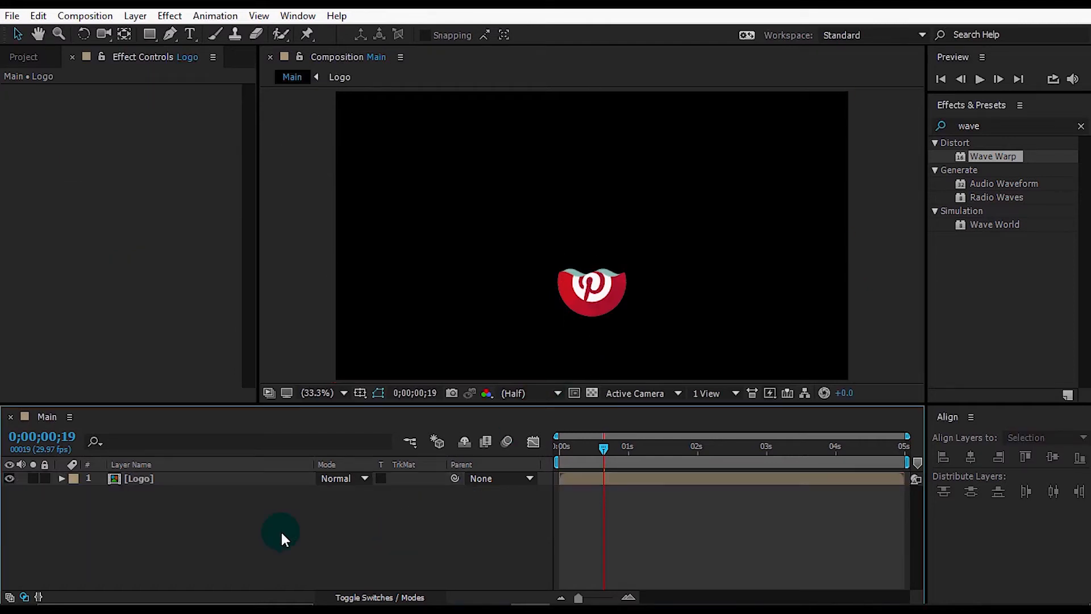
Hide the Logo layer and create a new 1920 x 1080 px white solid
left_click(9, 478)
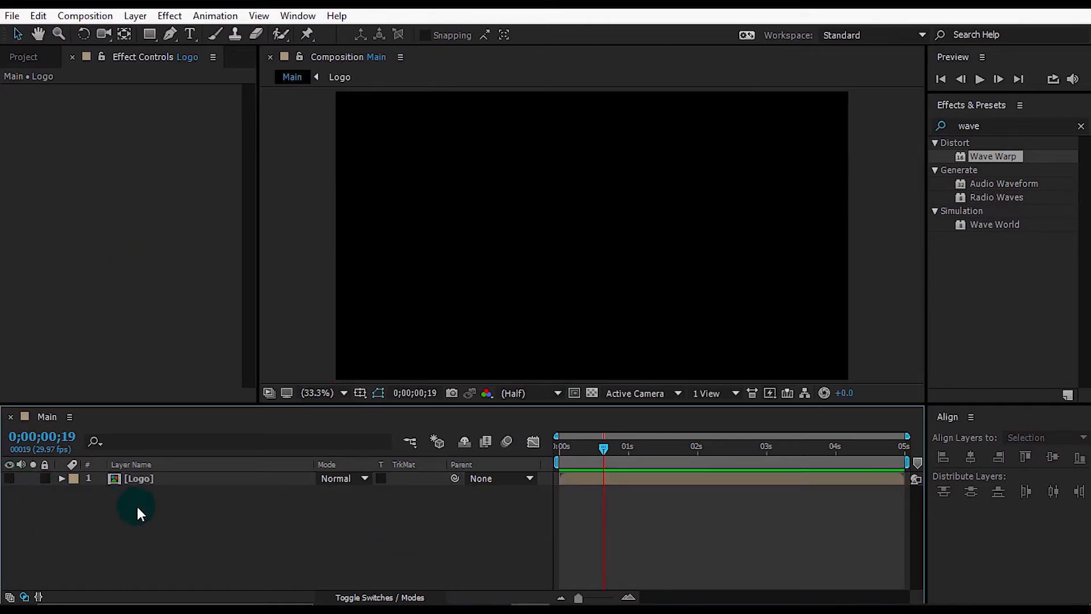
right_click(162, 506)
mouse_move(307, 360)
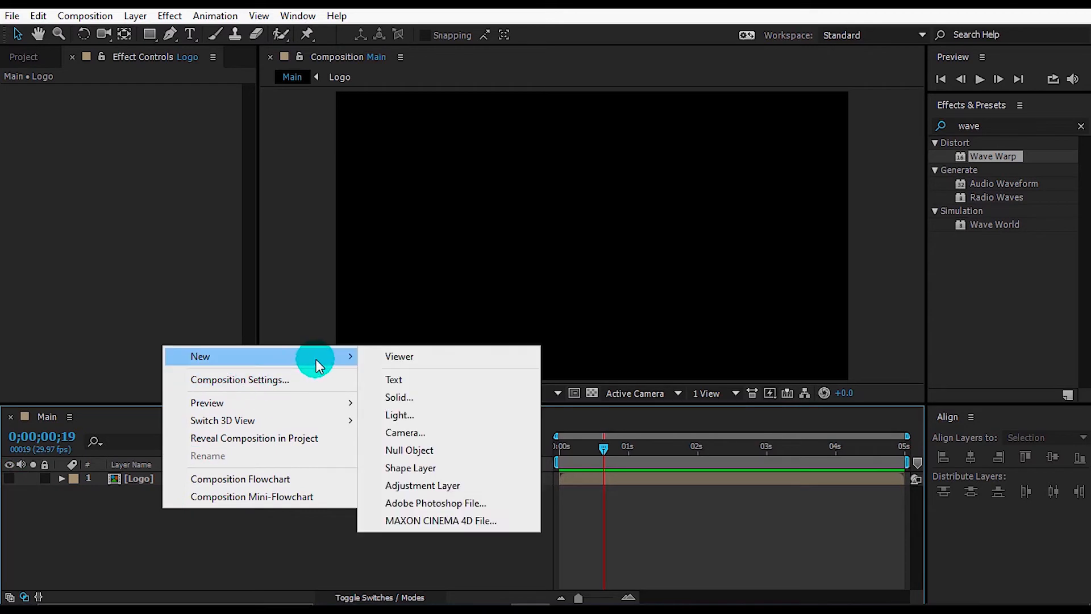
left_click(404, 398)
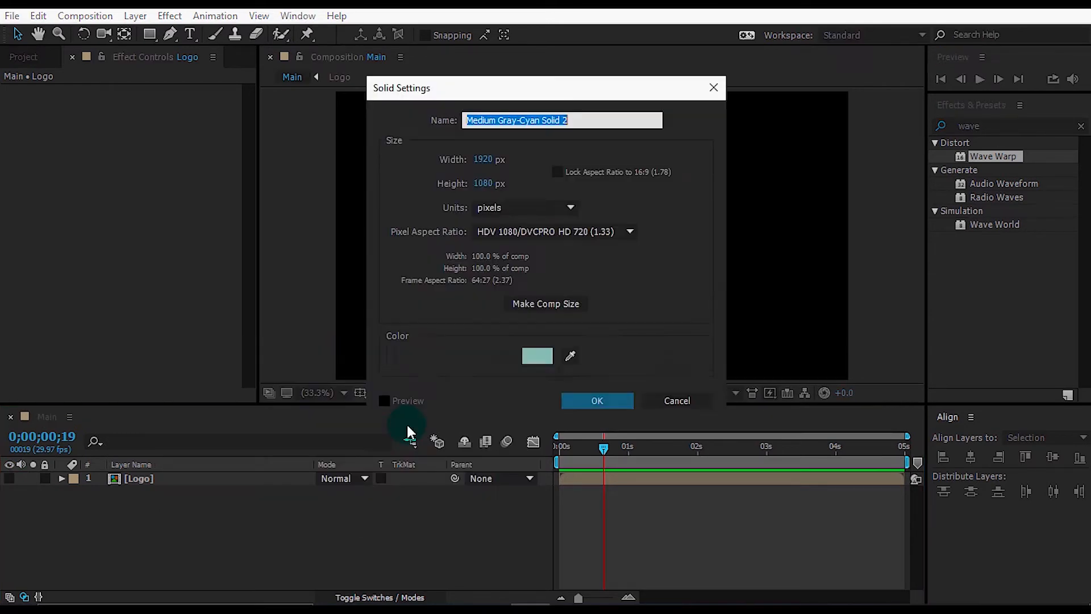
left_click(535, 356)
left_click(40, 183)
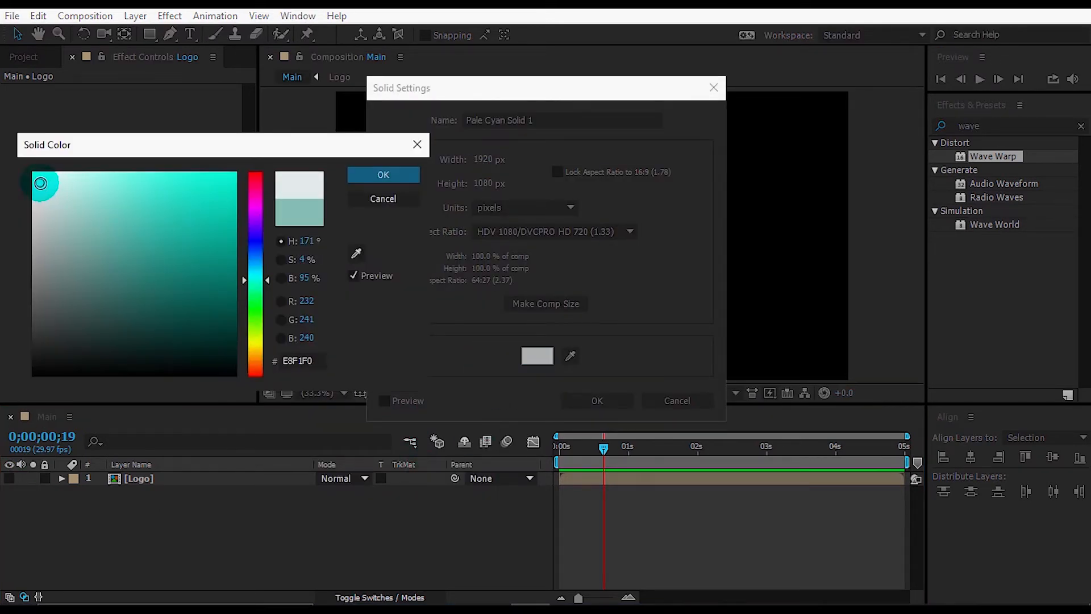
left_click_drag(57, 206, 8, 161)
left_click(349, 175)
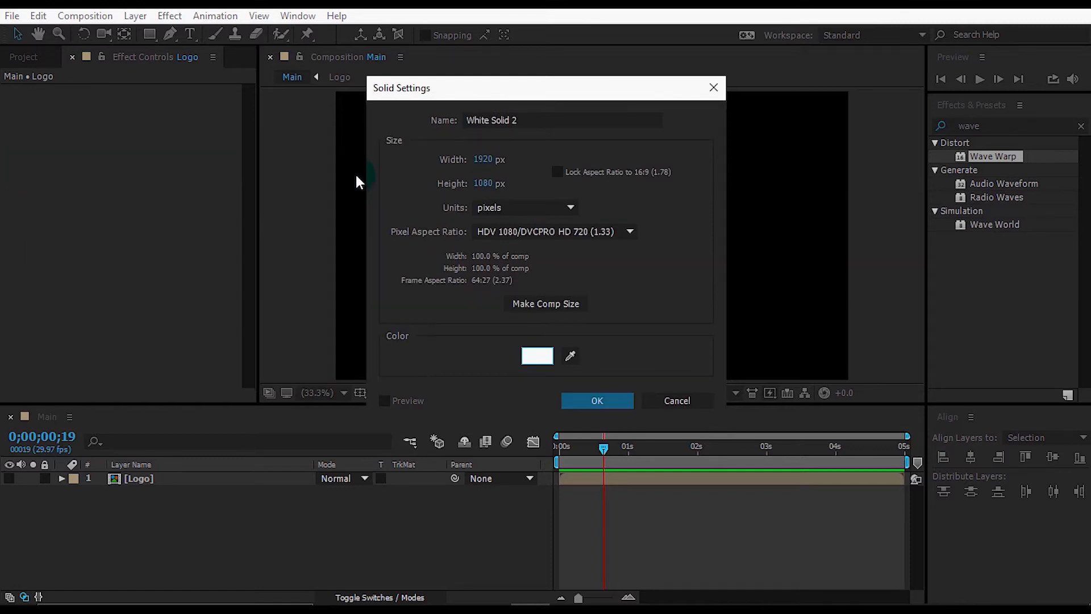
left_click(595, 401)
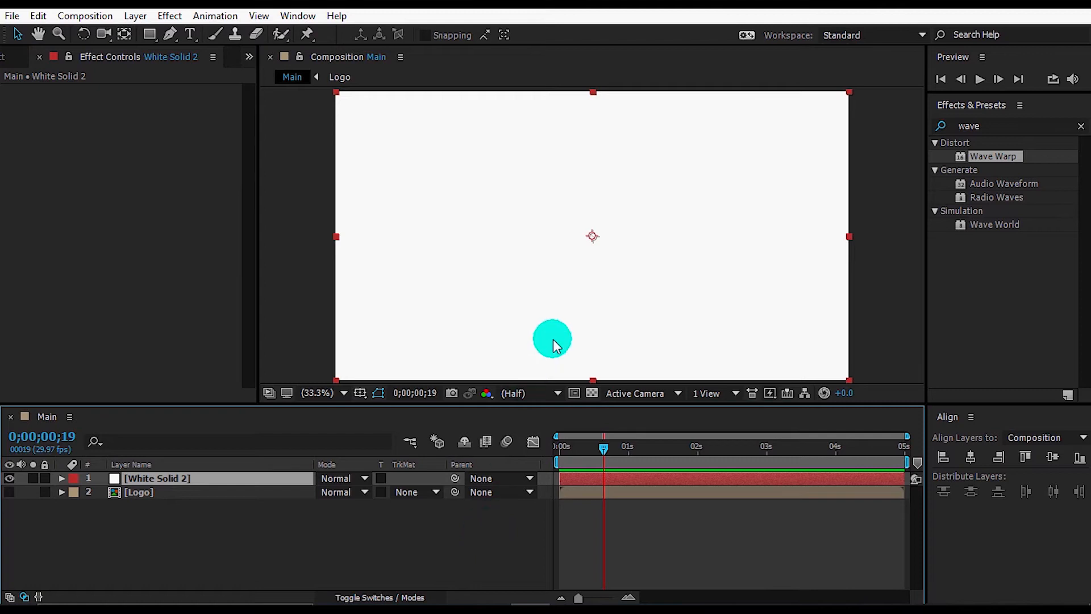
Move White Solid 2 upward until only a narrow strip of it covers the upper edge of the composition
left_click(578, 277)
left_click_drag(578, 277, 587, 22)
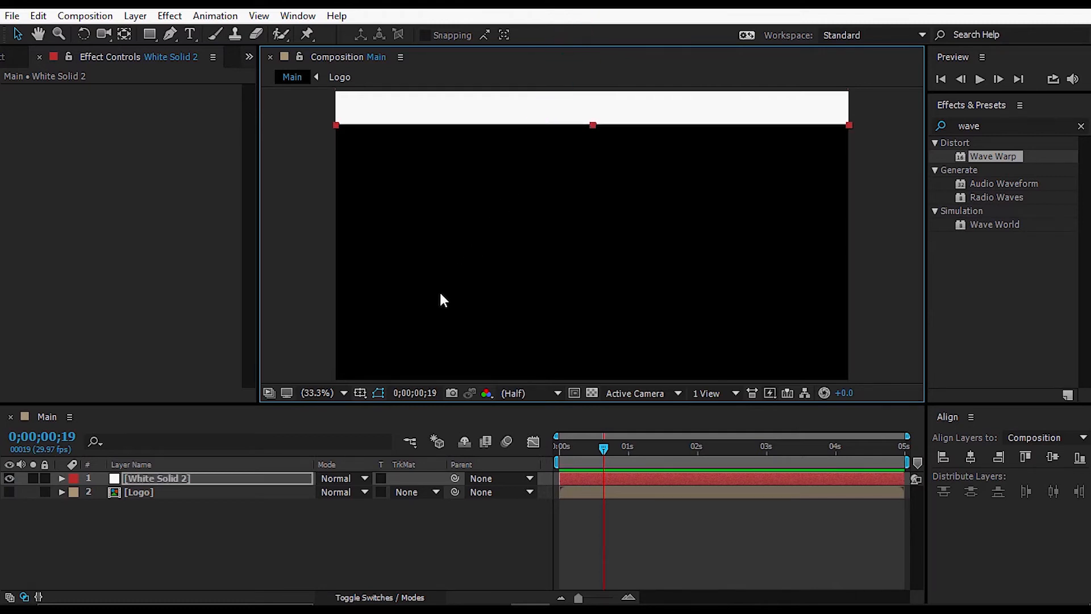
left_click(268, 517)
Create a new shape layer in the Main composition and add an ellipse path to it
right_click(267, 515)
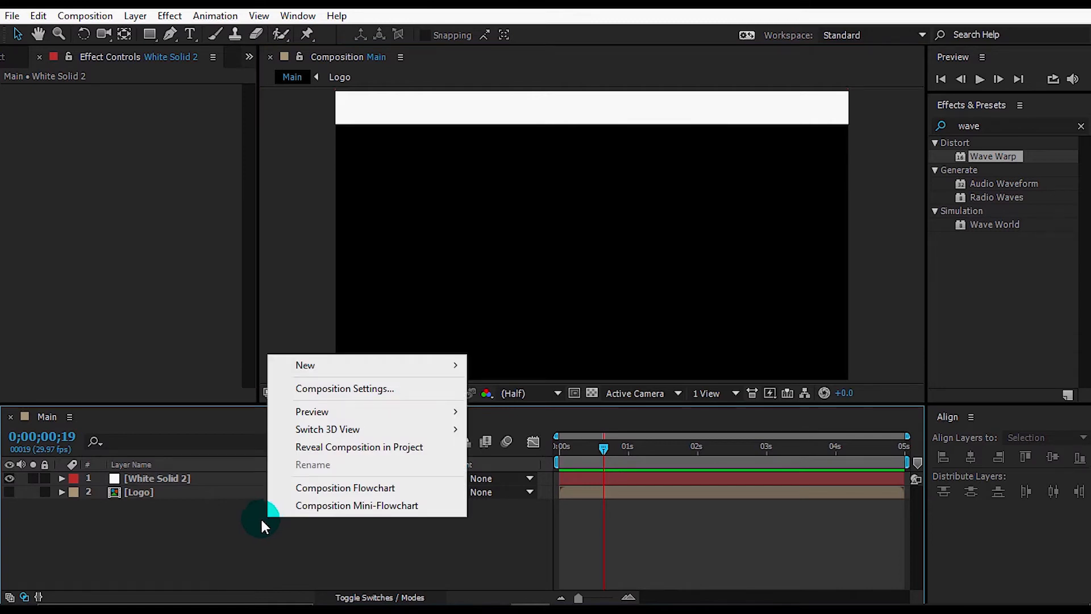
mouse_move(426, 363)
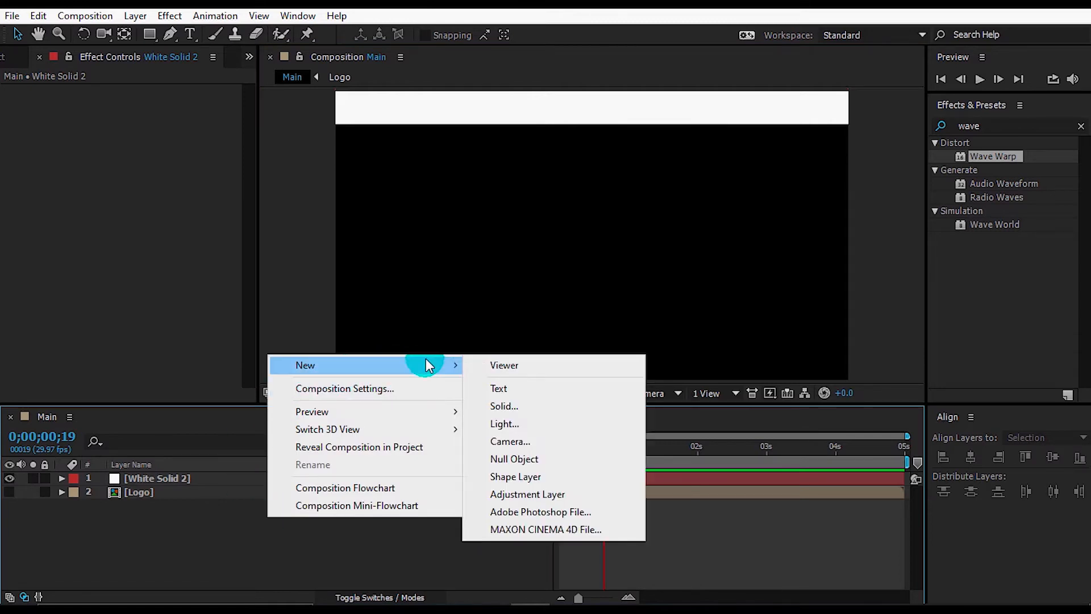
left_click(521, 477)
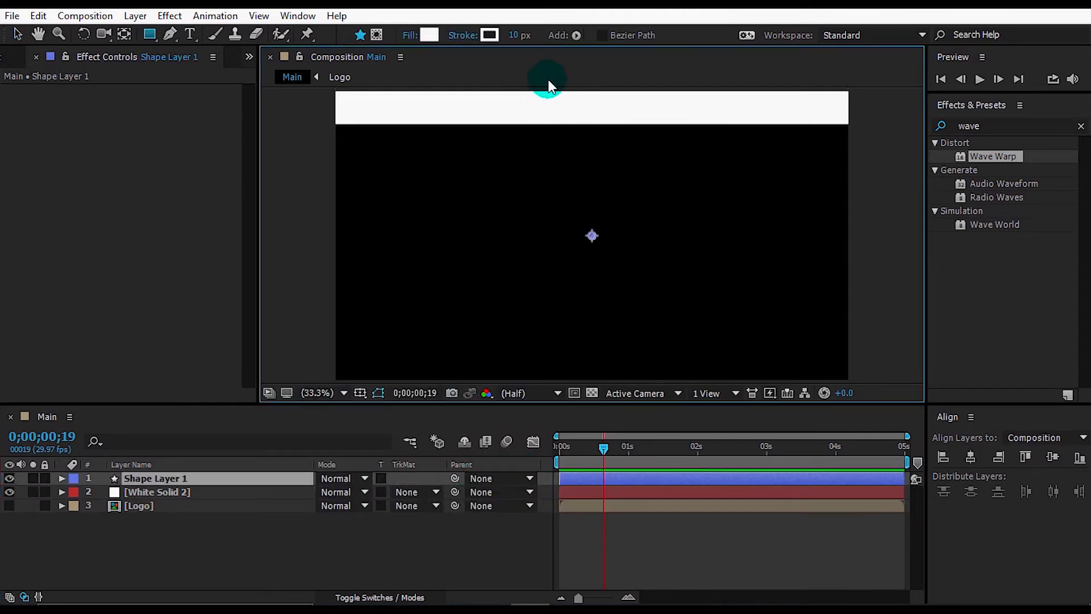
left_click(575, 36)
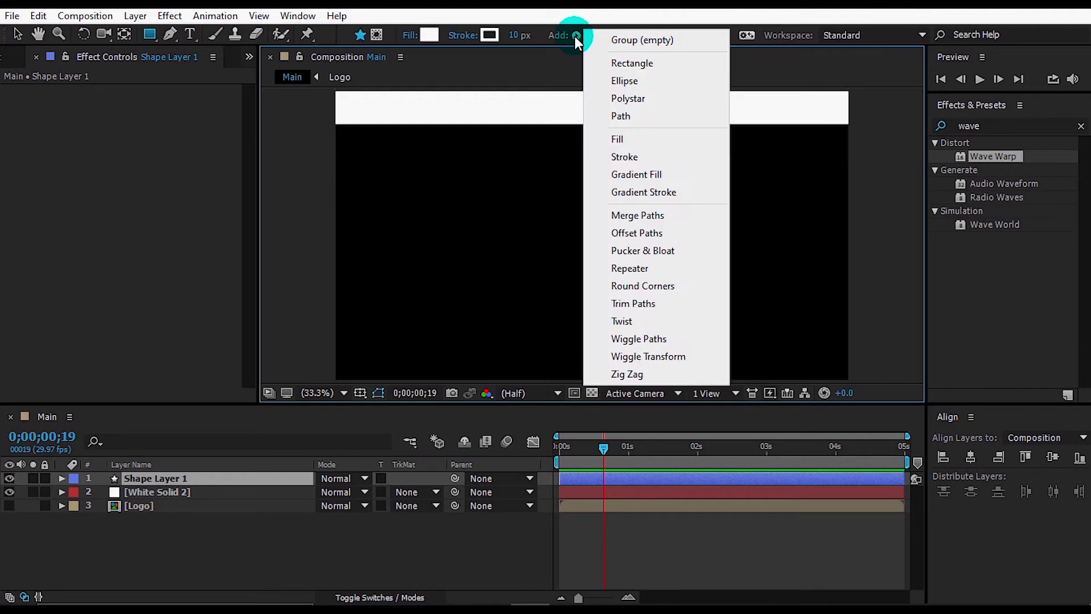
left_click(647, 88)
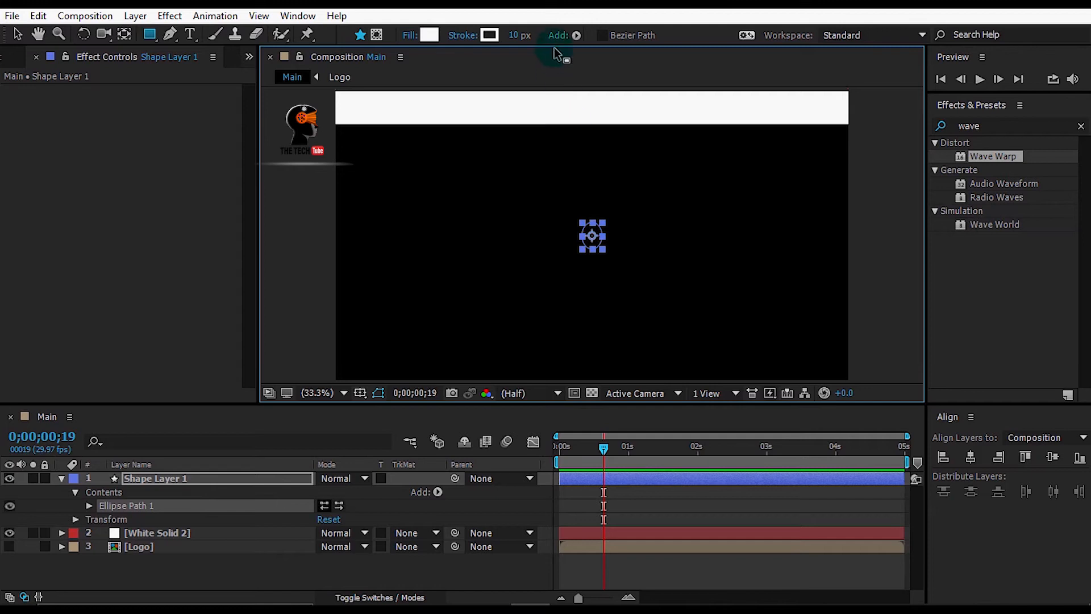
Add a fill to the ellipse on Shape Layer 1 and colour it white (FFFFFF)
left_click(576, 36)
left_click(609, 135)
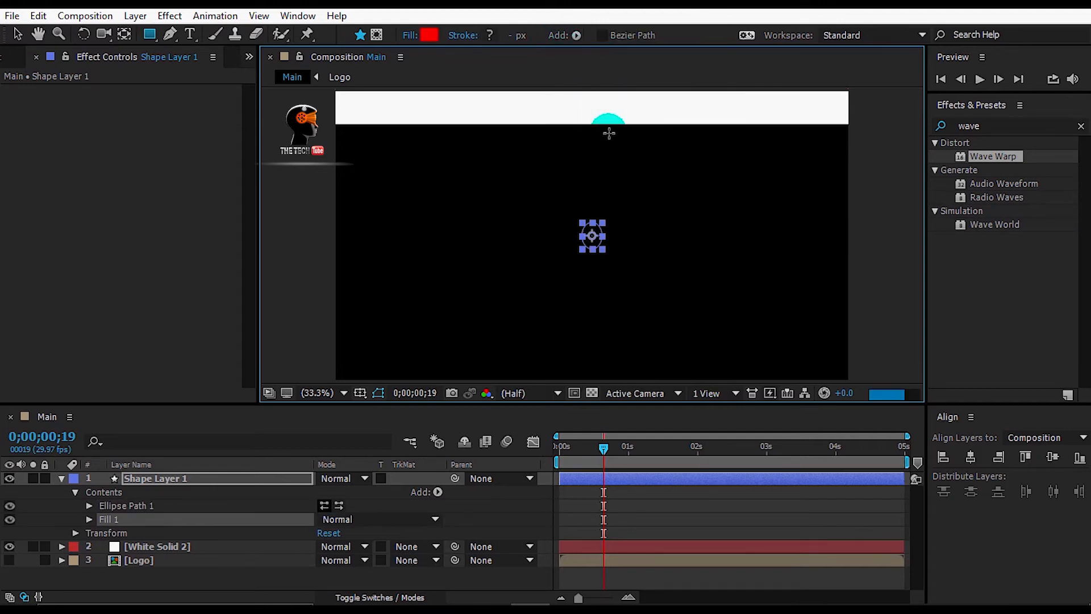
left_click(432, 33)
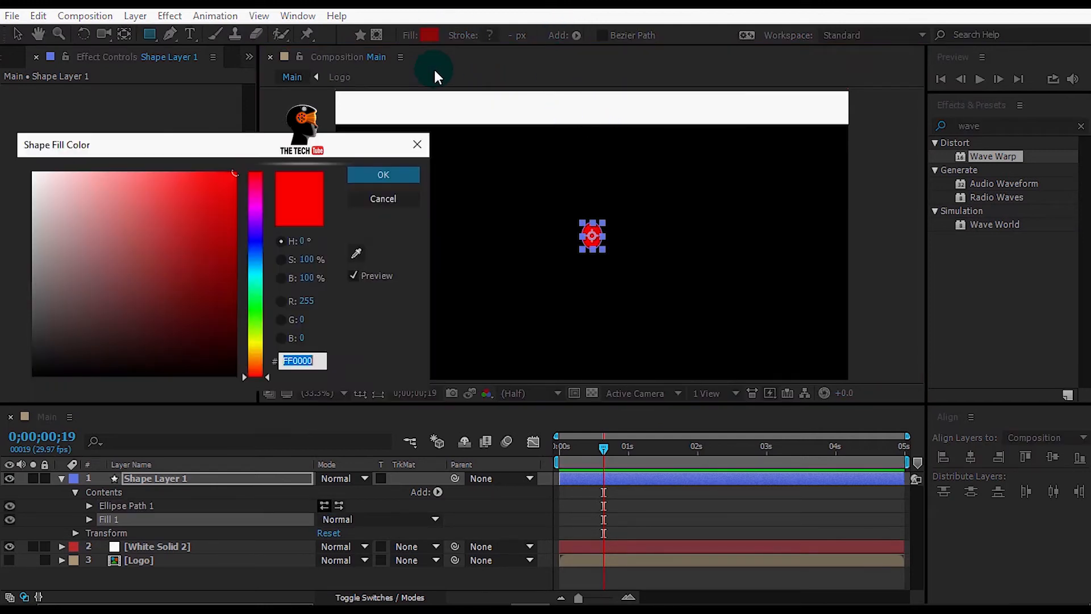
mouse_move(235, 172)
left_mouse_down()
mouse_move(158, 183)
mouse_move(33, 171)
left_mouse_up()
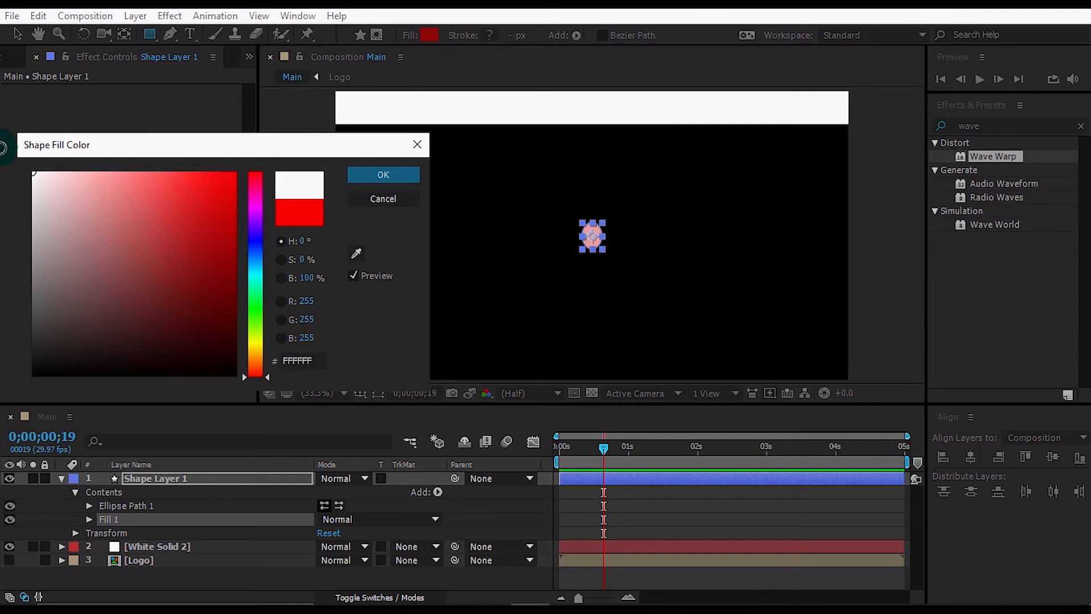
left_click(382, 175)
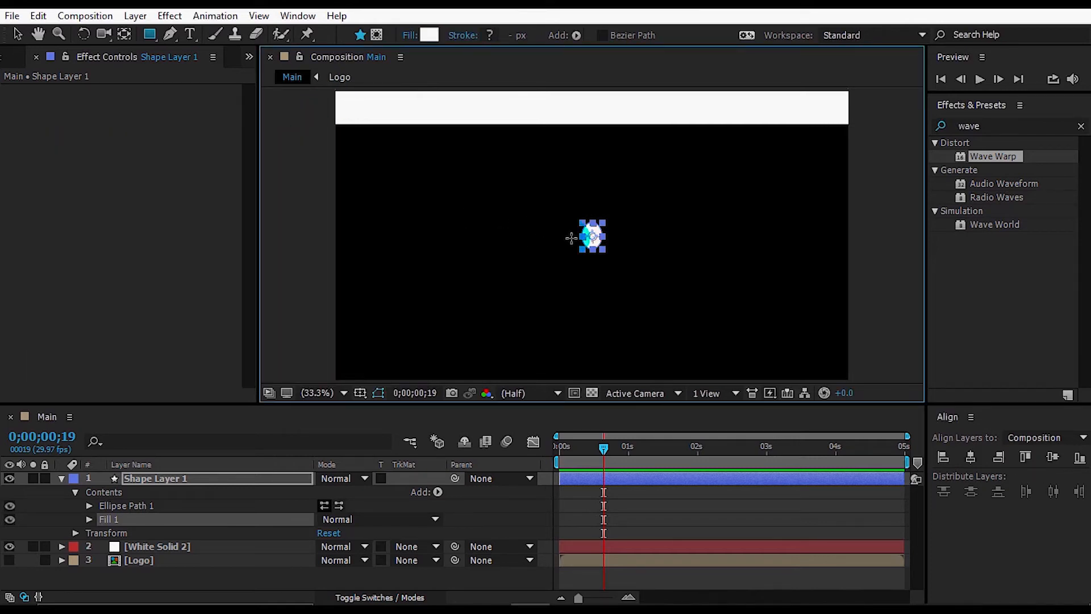
Set the size of Ellipse Path 1 to 200 x 200
key("v")
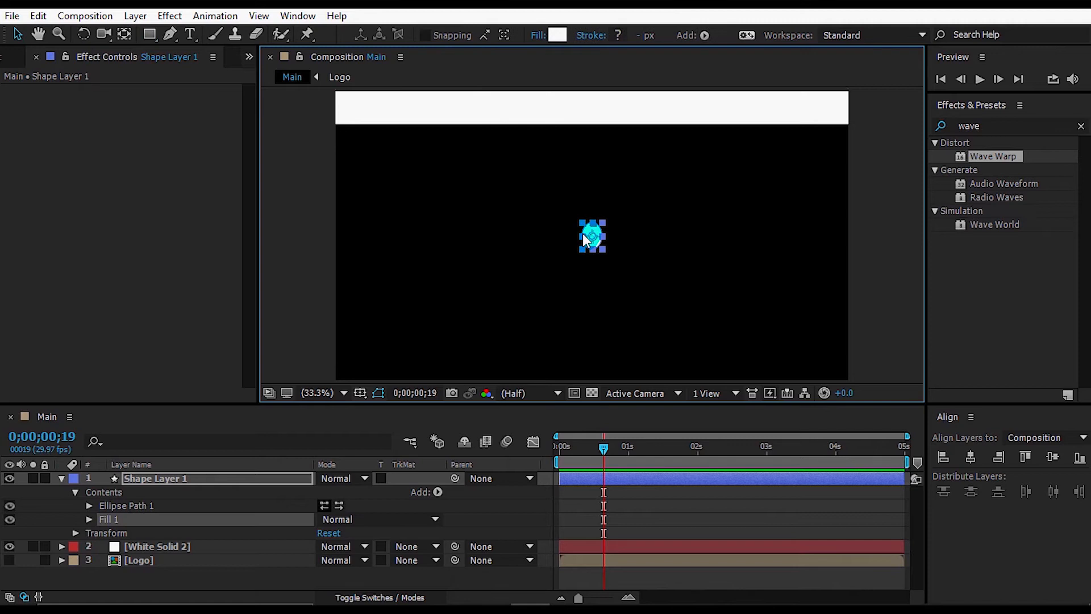
left_click_drag(580, 239, 577, 238)
left_click(90, 506)
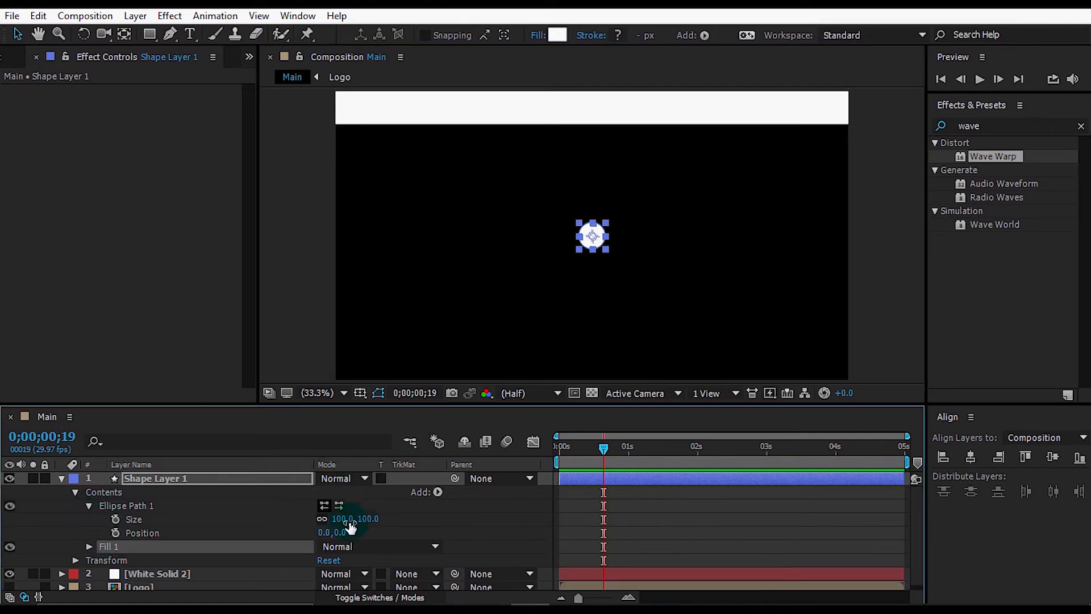
left_click(348, 522)
type("200")
key("Return")
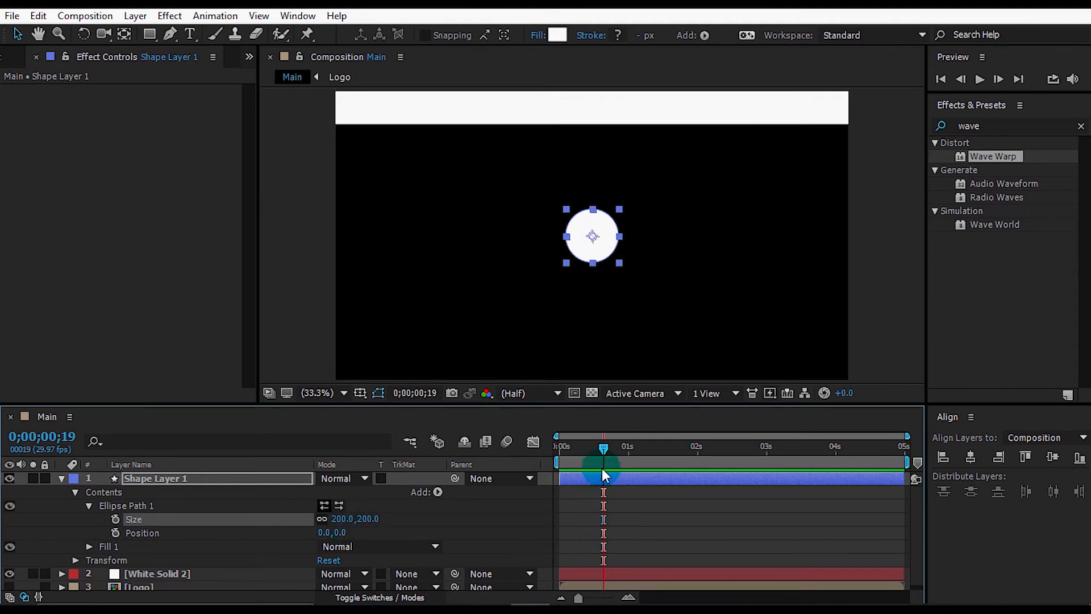
At 0;00;01;10, start keyframing the ellipse path's position with the circle above the composition at 0, -667
left_click(627, 597)
left_click(627, 597)
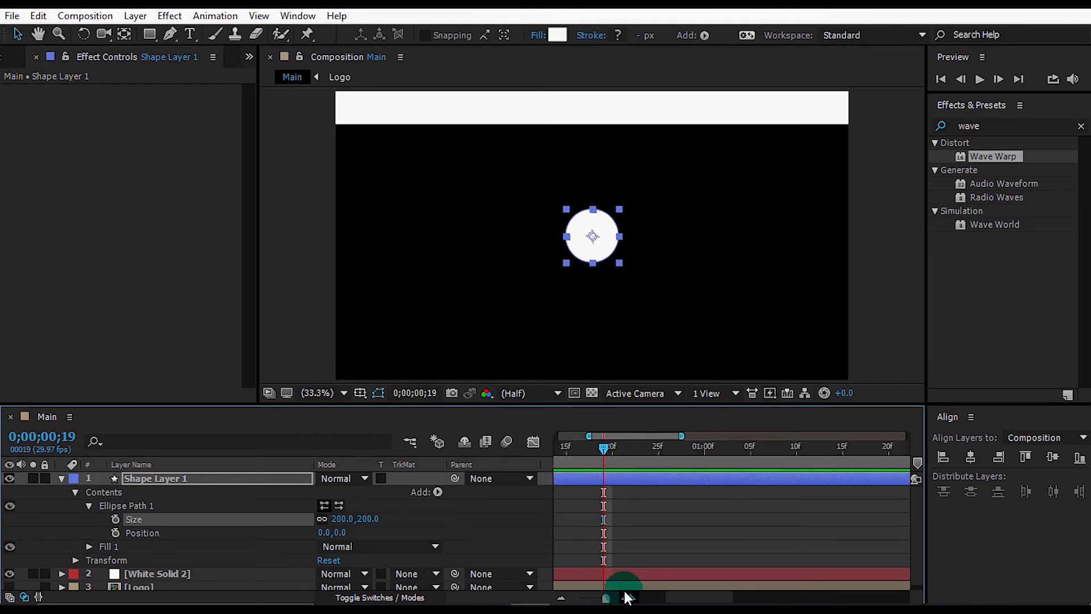
left_click_drag(556, 453, 649, 447)
left_click(630, 480)
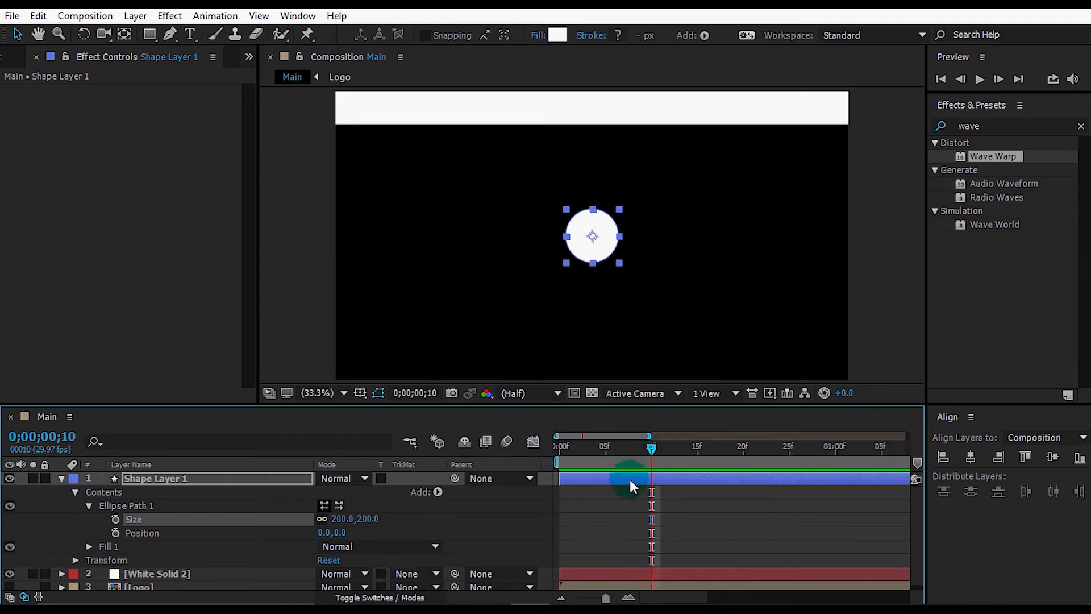
left_click(562, 596)
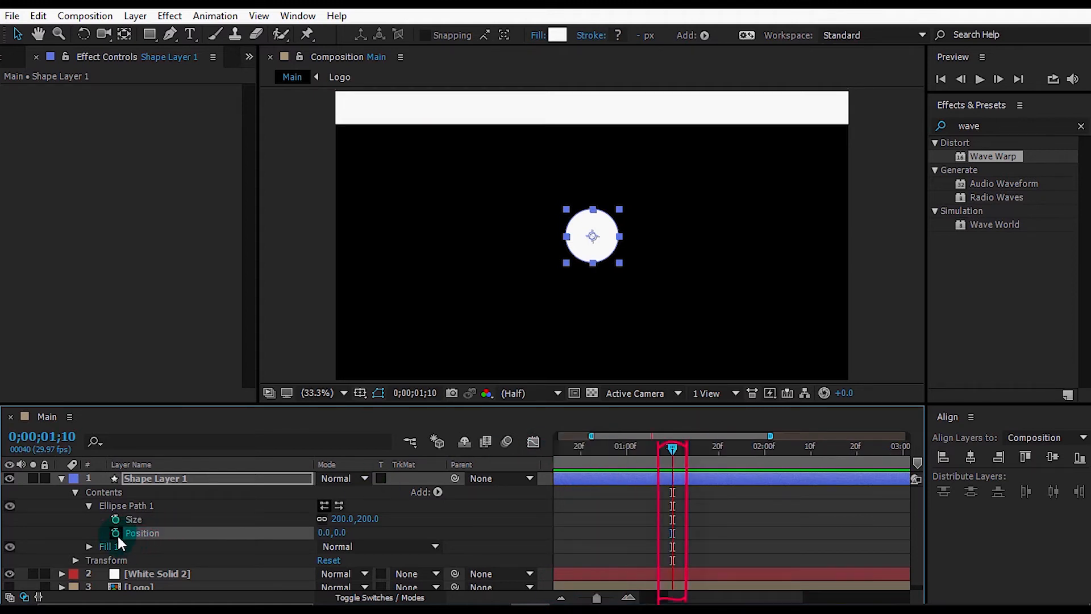
left_click(116, 533)
left_click_drag(341, 533, 250, 555)
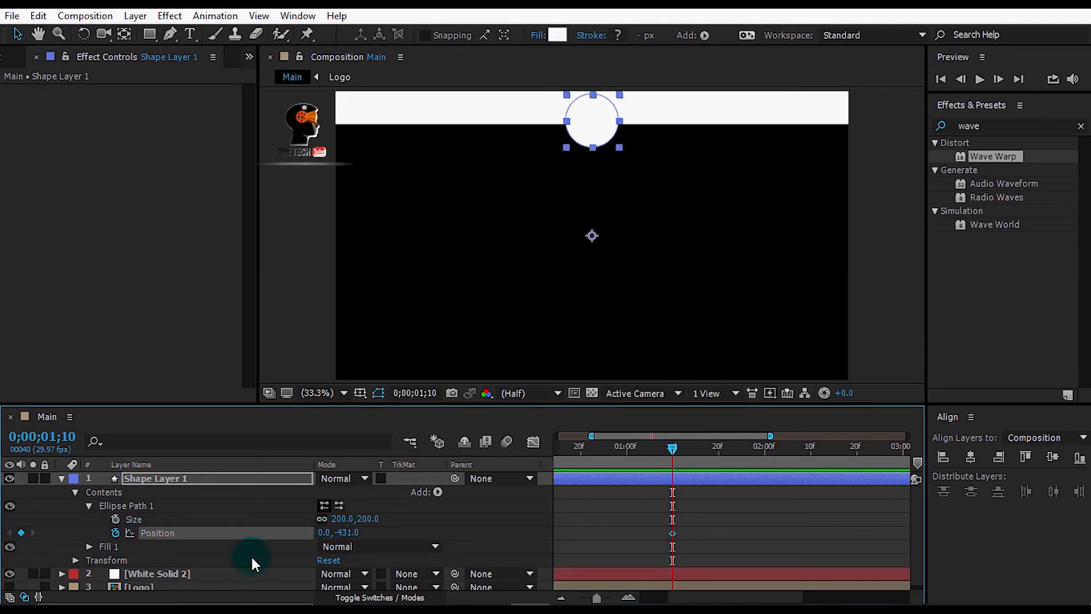
left_click_drag(348, 533, 164, 543)
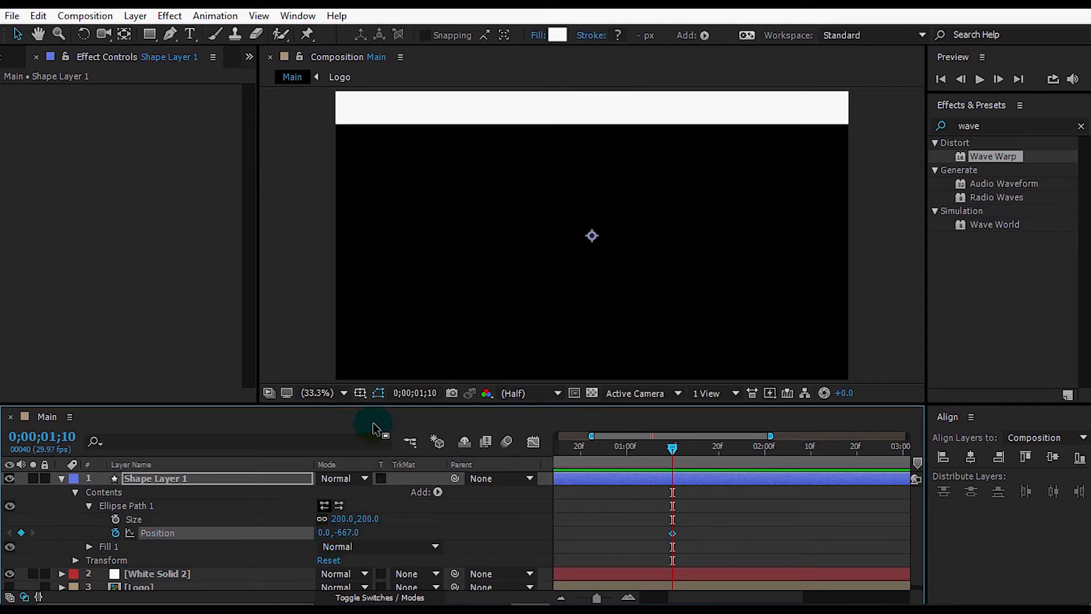
left_click(330, 398)
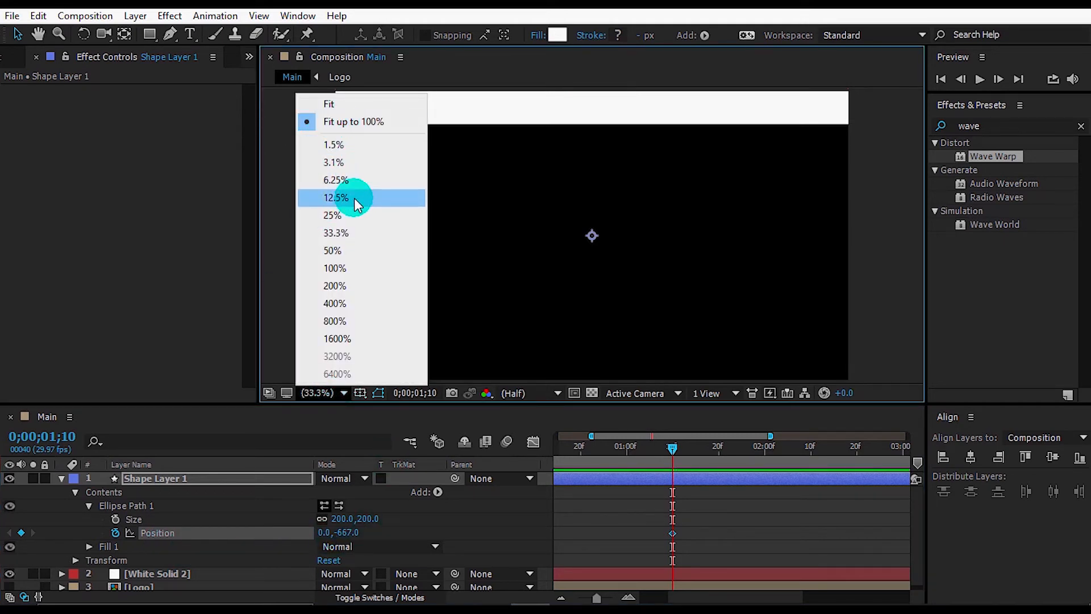
left_click(354, 216)
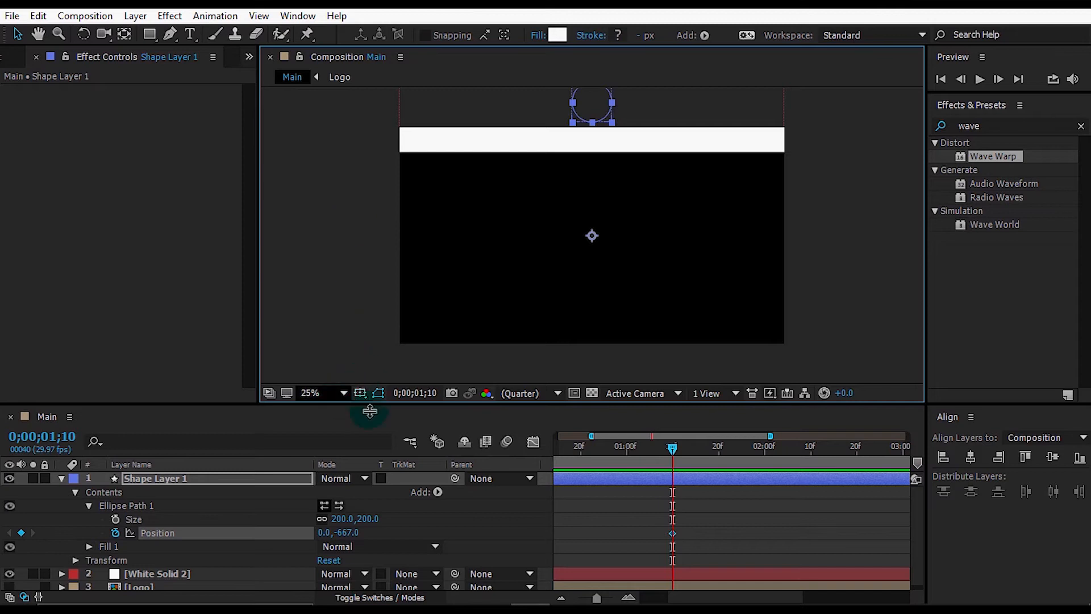
At 0;00;03;00, keyframe the ellipse path's position at 0, 425, near the lower edge of the composition
left_click_drag(596, 600, 583, 598)
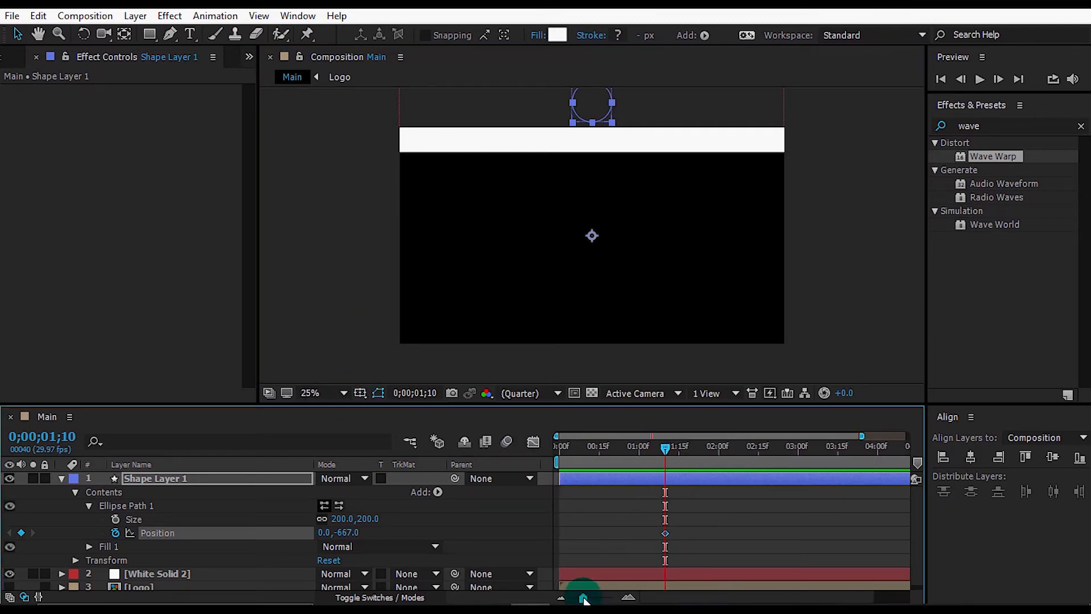
left_click(799, 446)
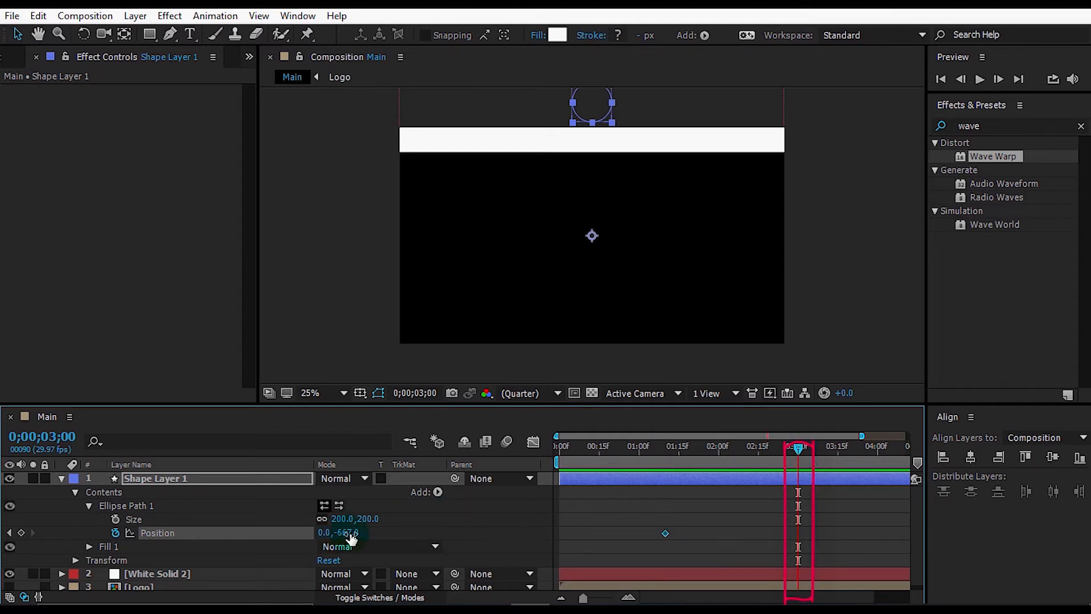
left_click(344, 393)
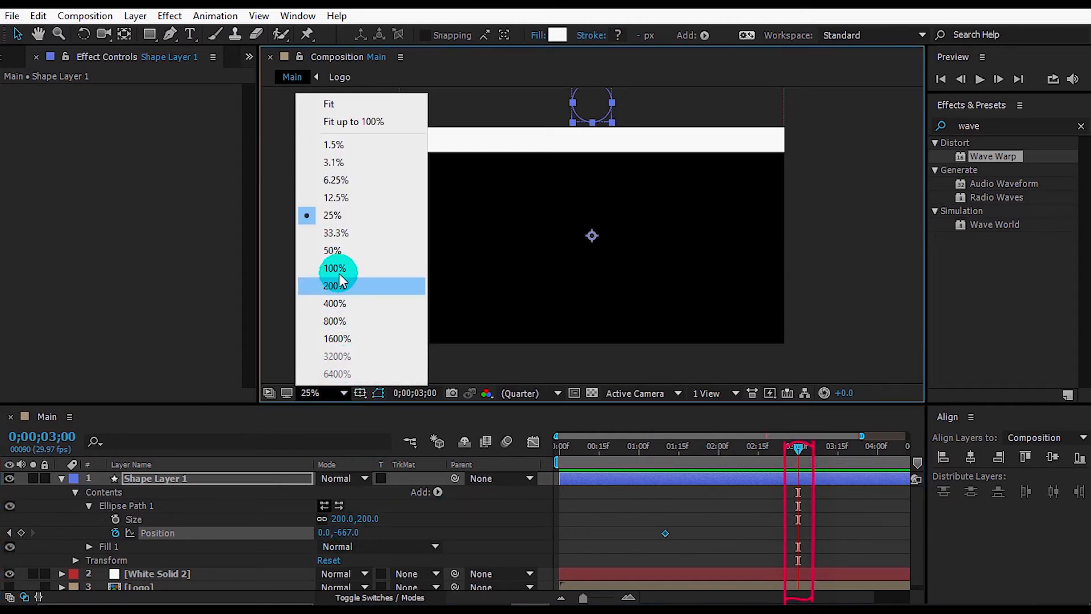
left_click(340, 136)
left_click_drag(348, 533, 682, 517)
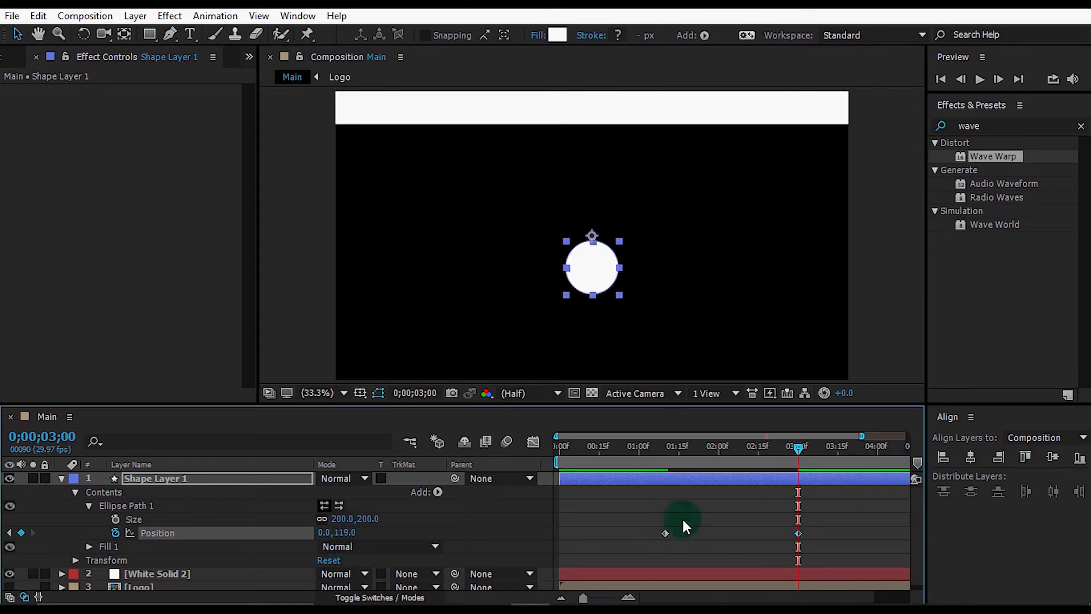
left_click_drag(353, 537, 596, 532)
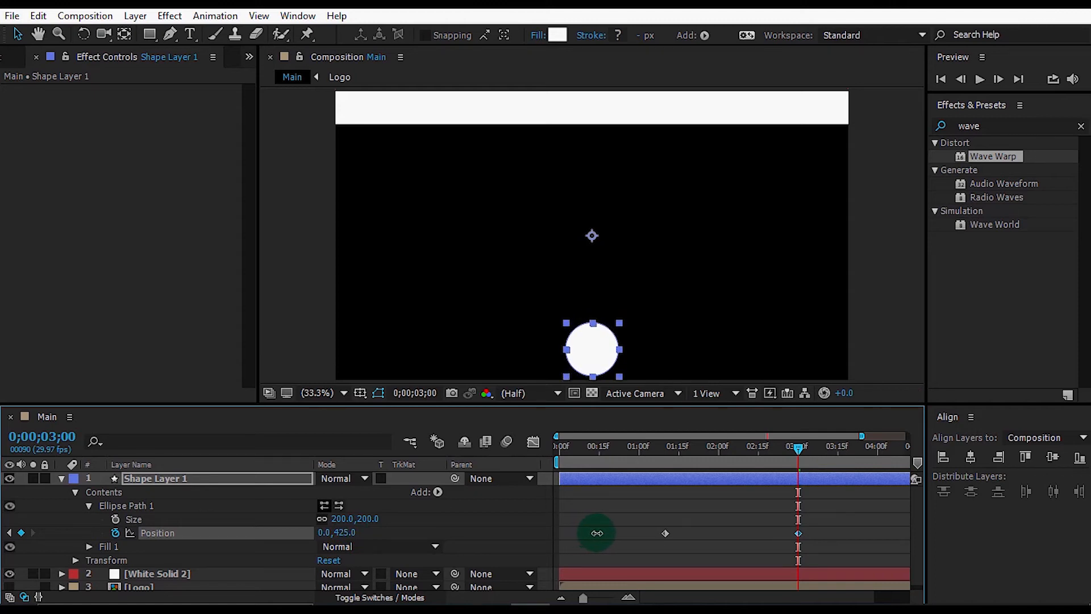
Apply Easy Ease to both position keyframes of the ellipse path
left_click(685, 552)
left_click_drag(632, 531, 642, 527)
right_click(666, 533)
mouse_move(688, 527)
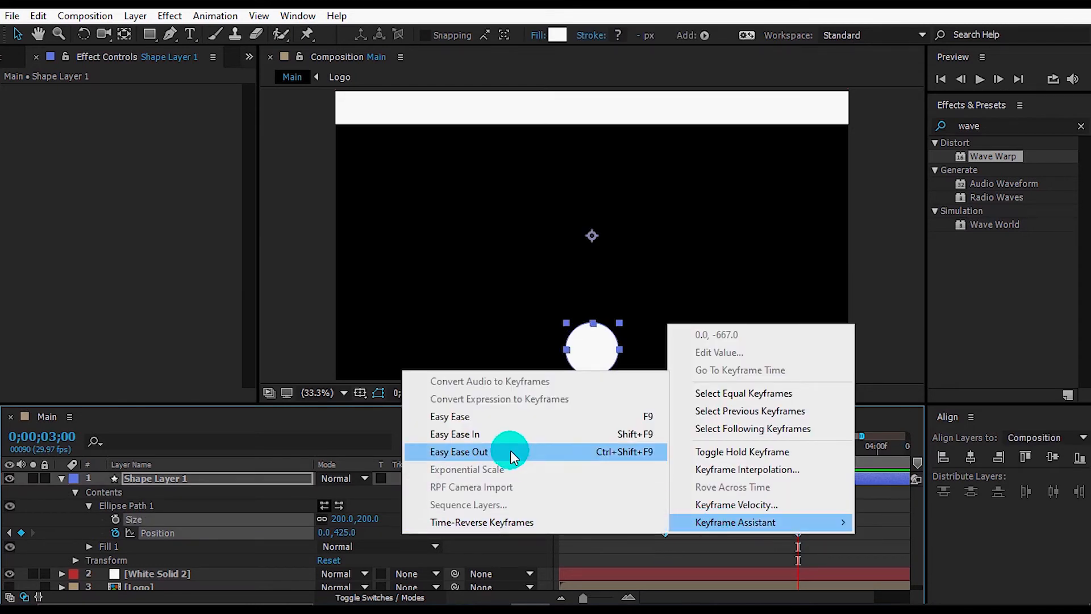
left_click(493, 424)
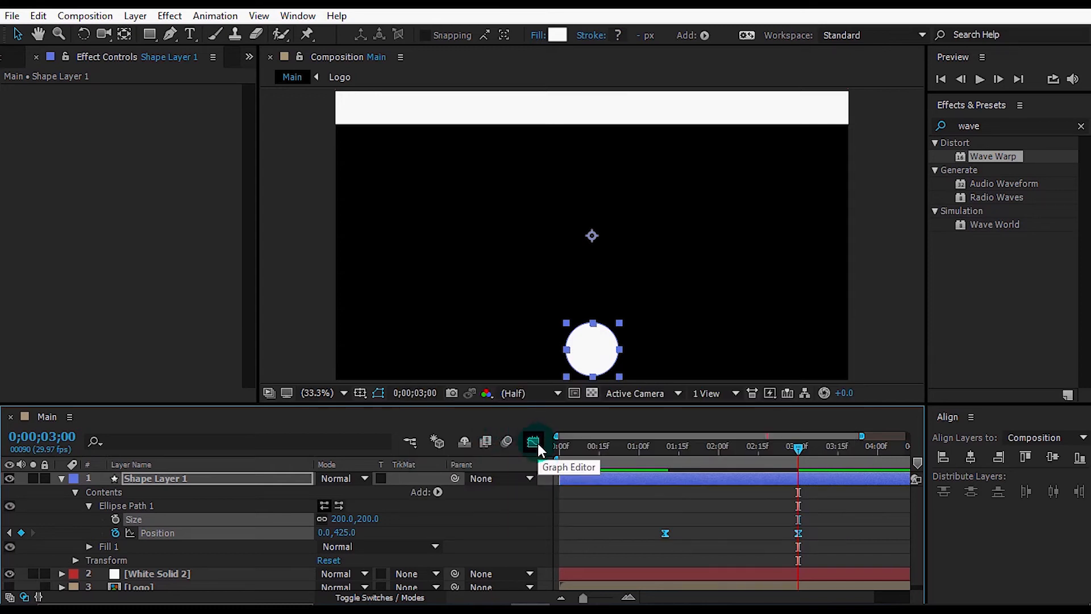
Lengthen the first position keyframe's outgoing influence in the speed graph so the circle's speed peaks shortly before the second keyframe
left_click(534, 442)
left_click(724, 554)
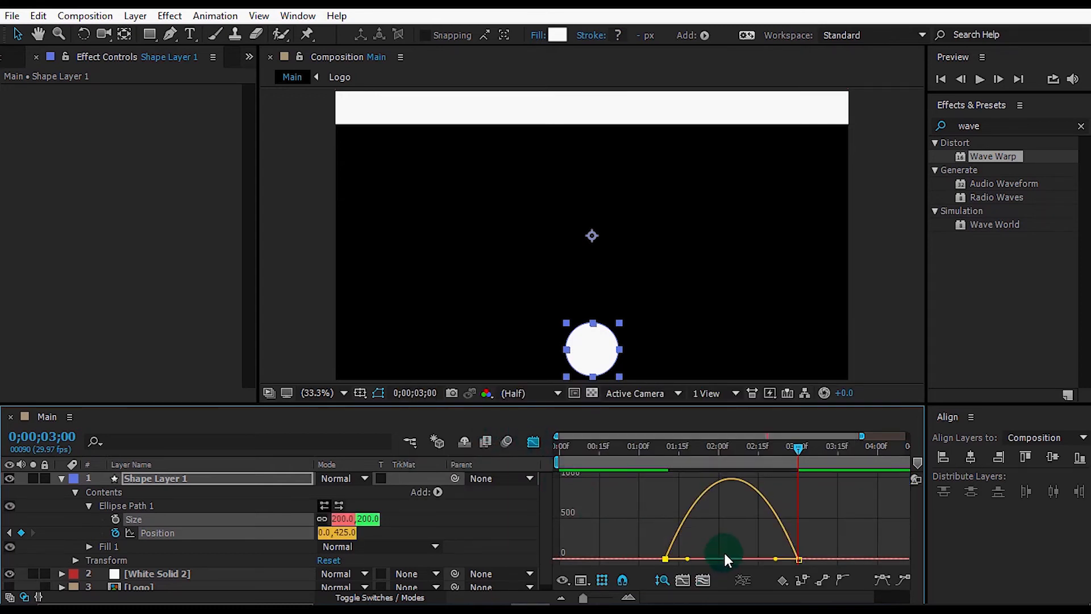
left_click_drag(688, 559, 755, 561)
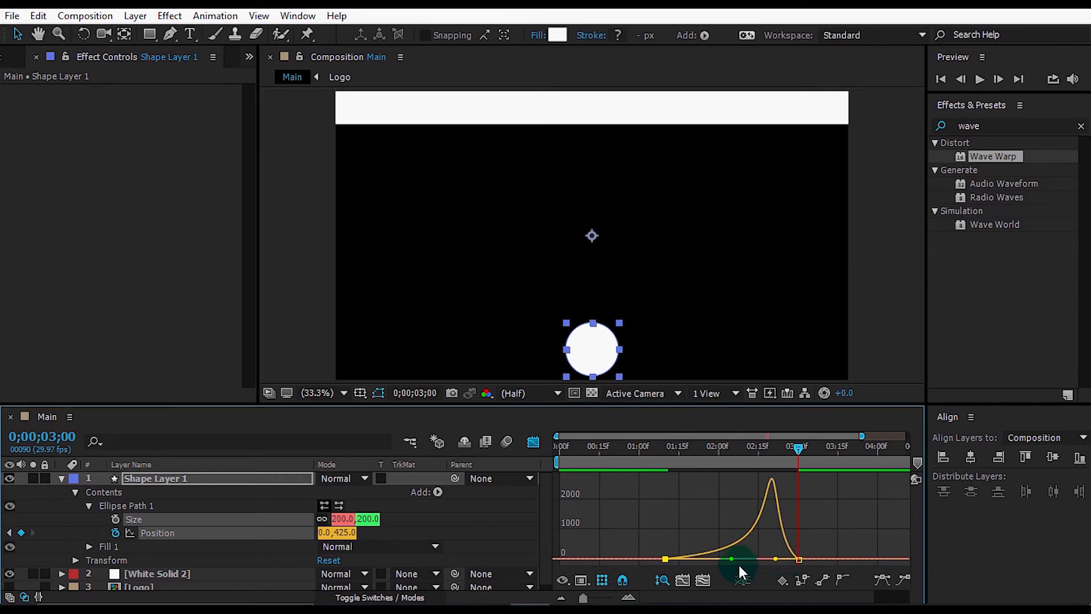
left_click(533, 442)
Scrub through the circle's drop from the start, collapse Shape Layer 1's properties, and park the playhead at 0;00;02;07
left_click_drag(620, 444, 558, 449)
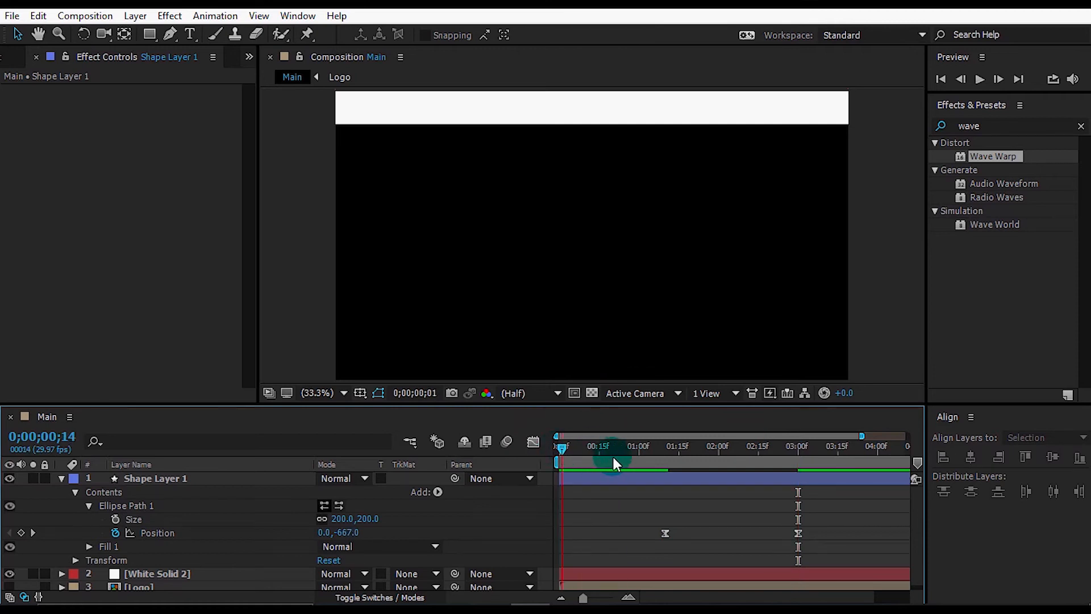
left_click_drag(662, 457, 820, 469)
left_click(83, 492)
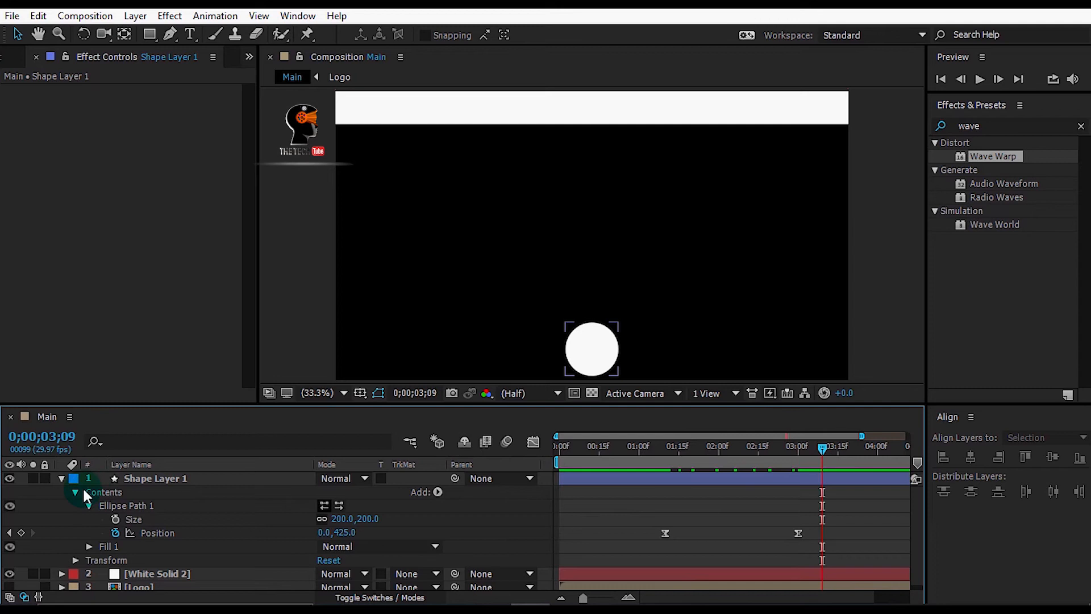
left_click(62, 478)
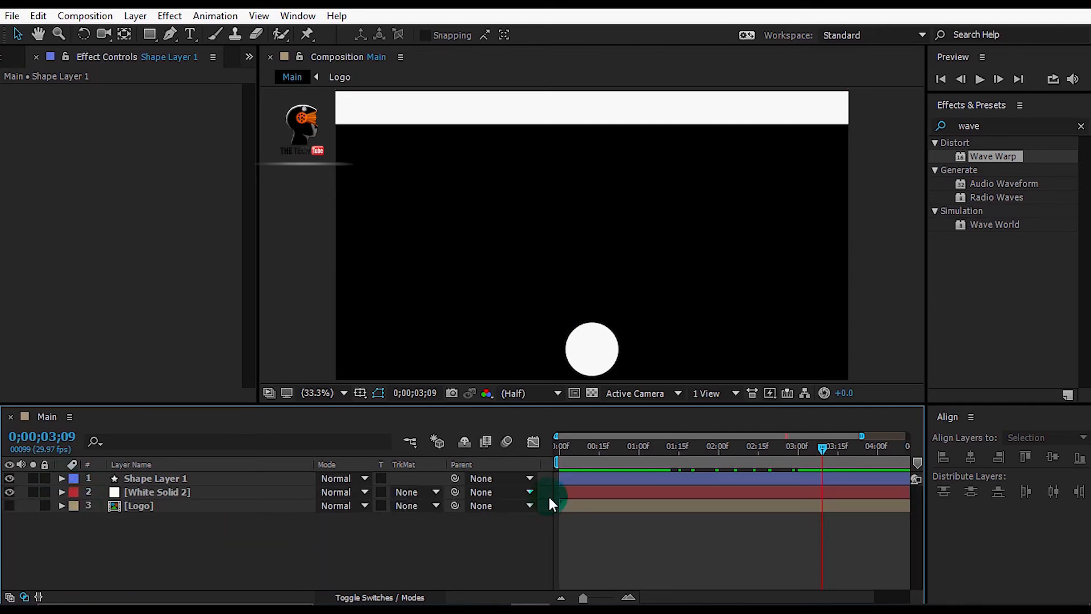
left_click_drag(660, 449, 634, 452)
left_click(612, 476)
left_click(705, 446)
left_click_drag(731, 448, 738, 448)
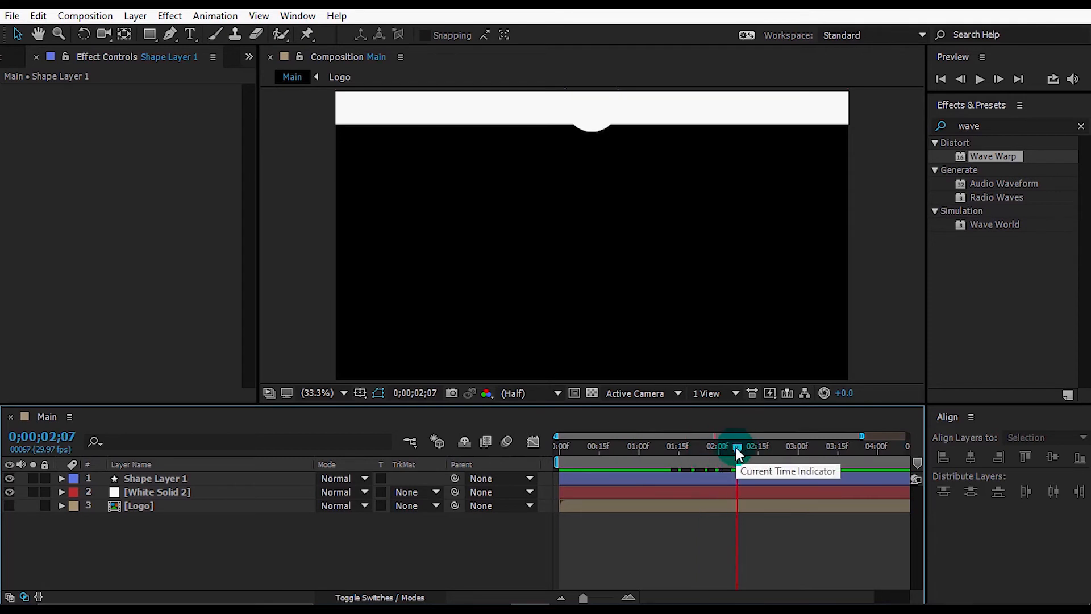
Find the Turbulent Displace effect and apply it to Shape Layer 1
double_click(1006, 122)
type("turb")
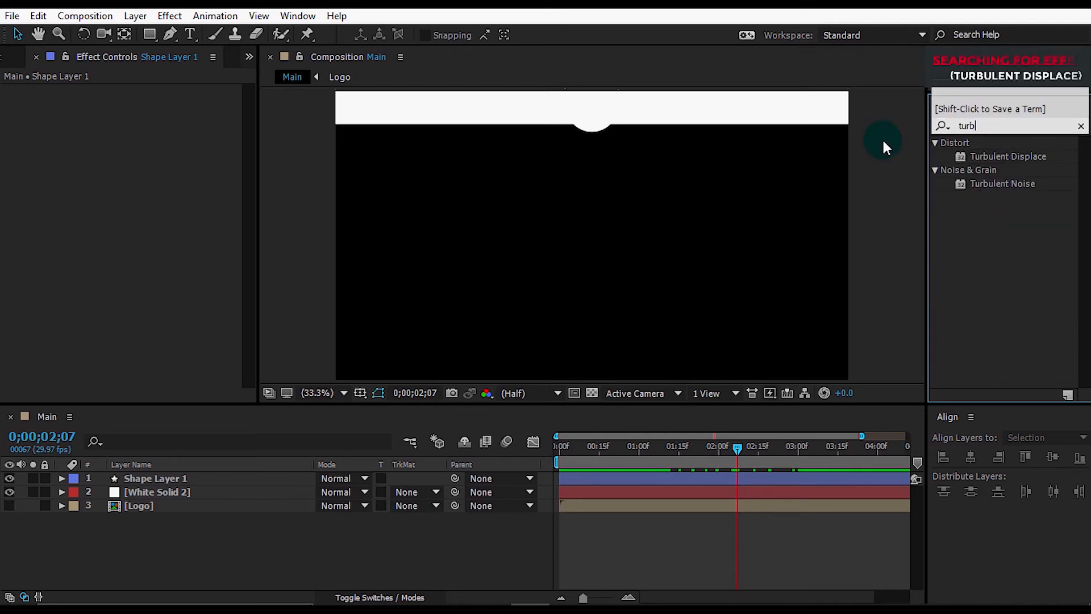
left_click_drag(1028, 154, 207, 480)
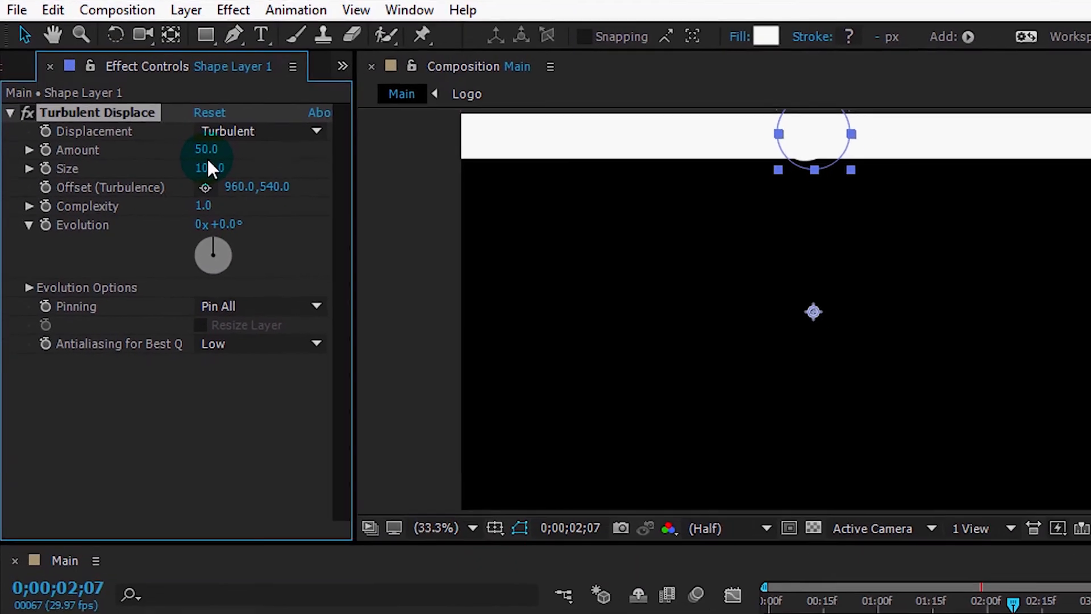
Set Turbulent Displace's Amount to 13 and Size to 88 on the circle, checking it at 0;00;02;19
left_click(205, 149)
type("13")
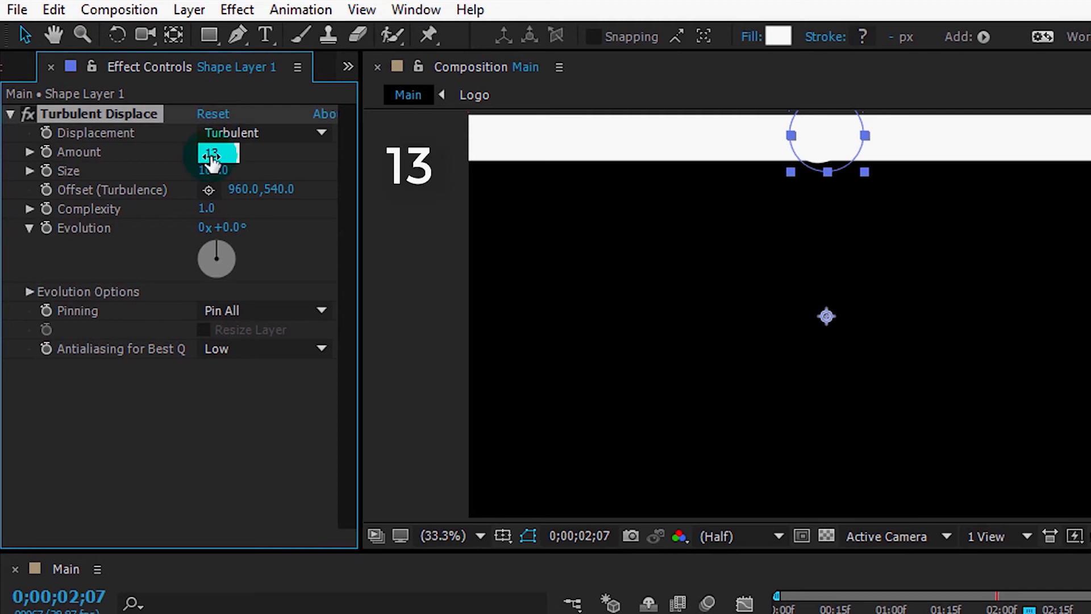
key("Return")
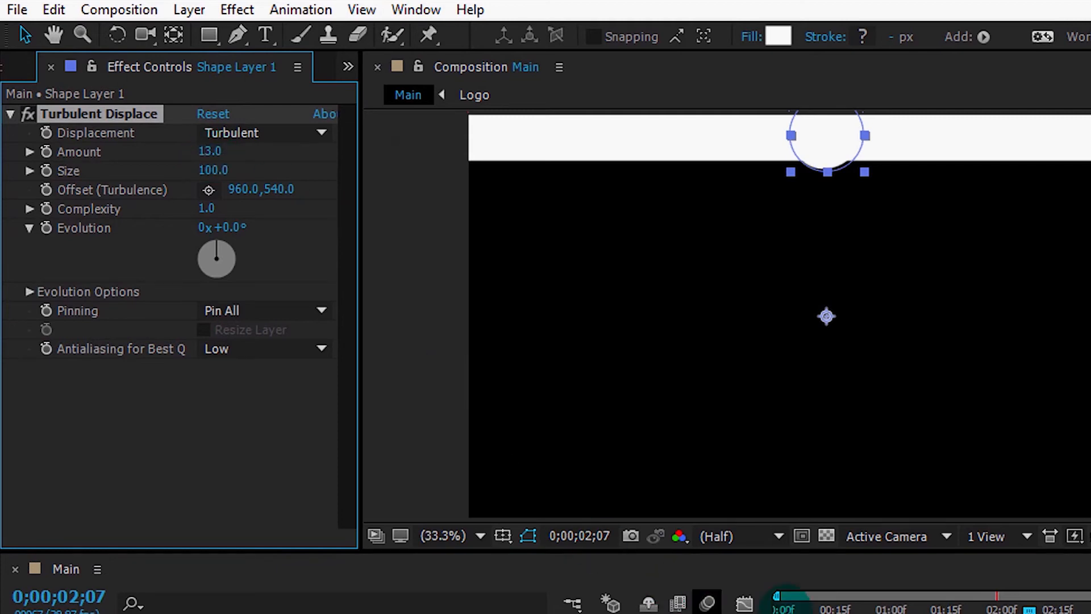
left_click_drag(1048, 612, 1073, 613)
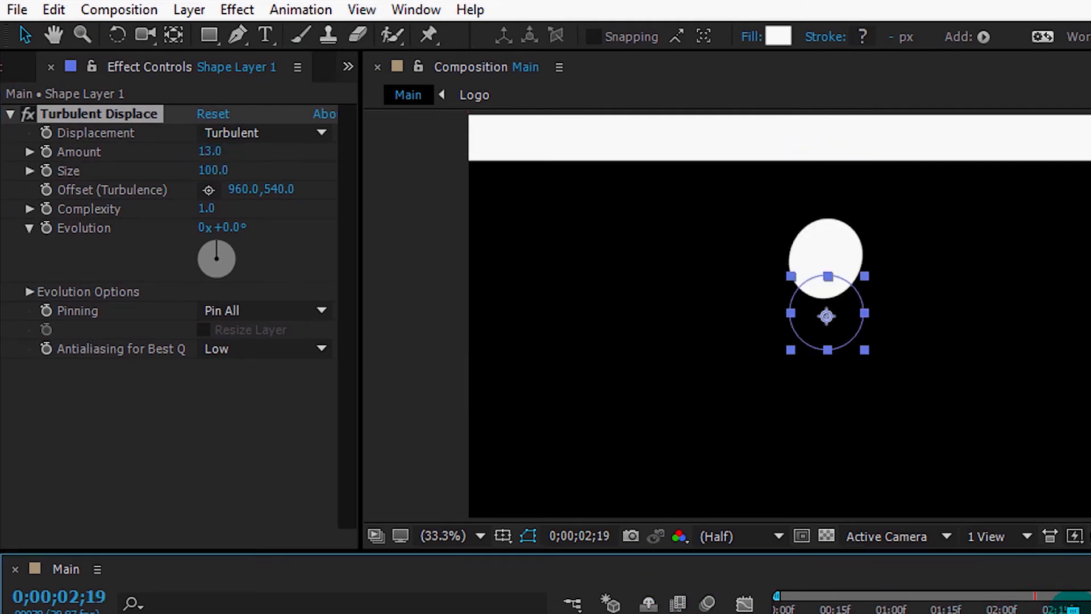
left_click(224, 173)
type("88")
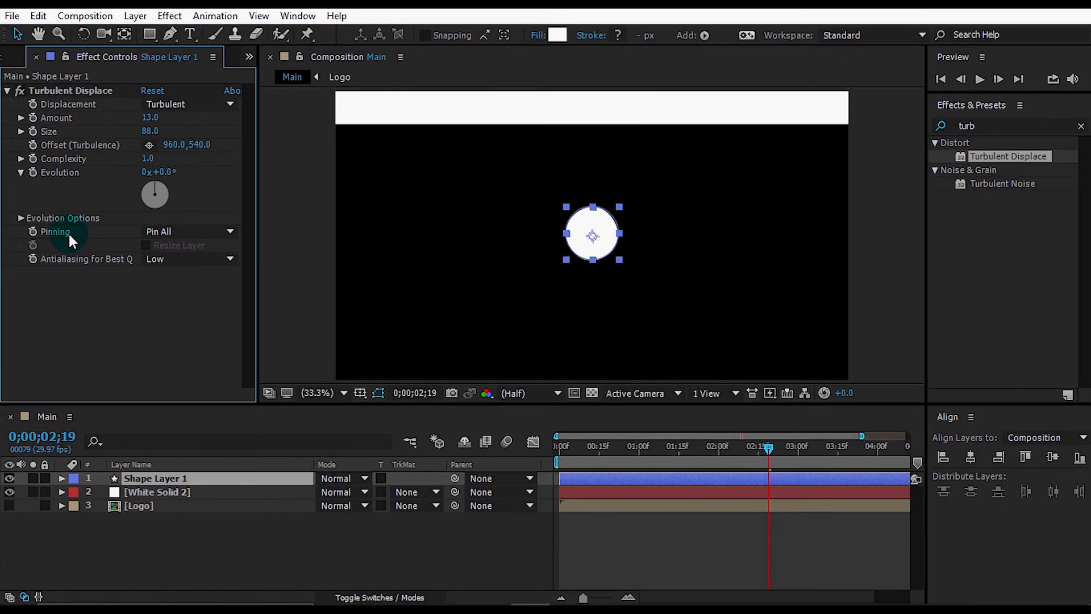
Drive Turbulent Displace's Evolution with the expression time*400, and collapse Shape Layer 1's properties
left_click(33, 172, "alt")
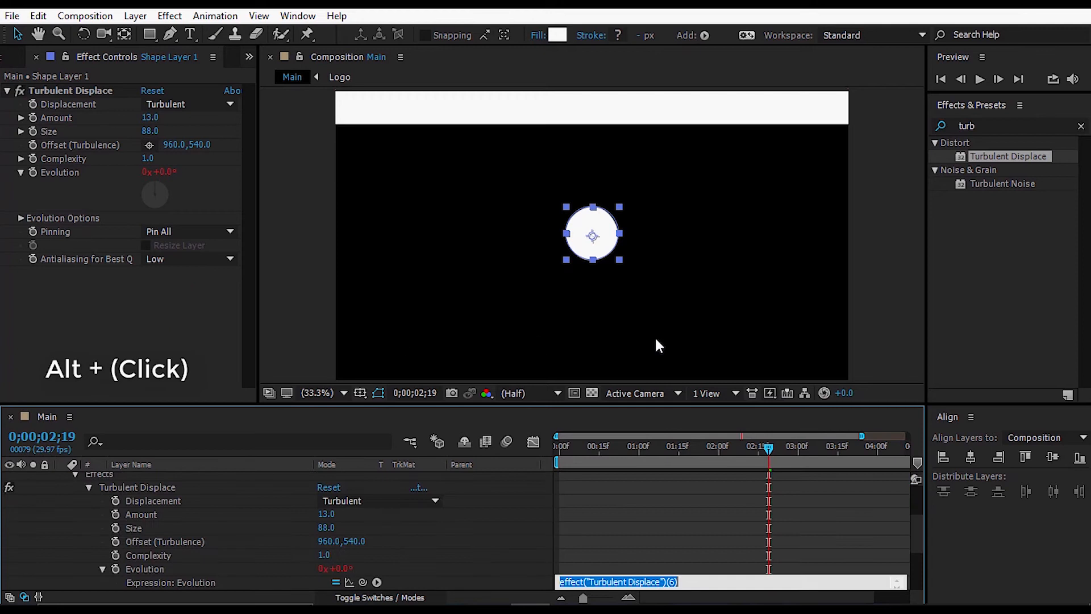
left_click_drag(916, 524, 915, 547)
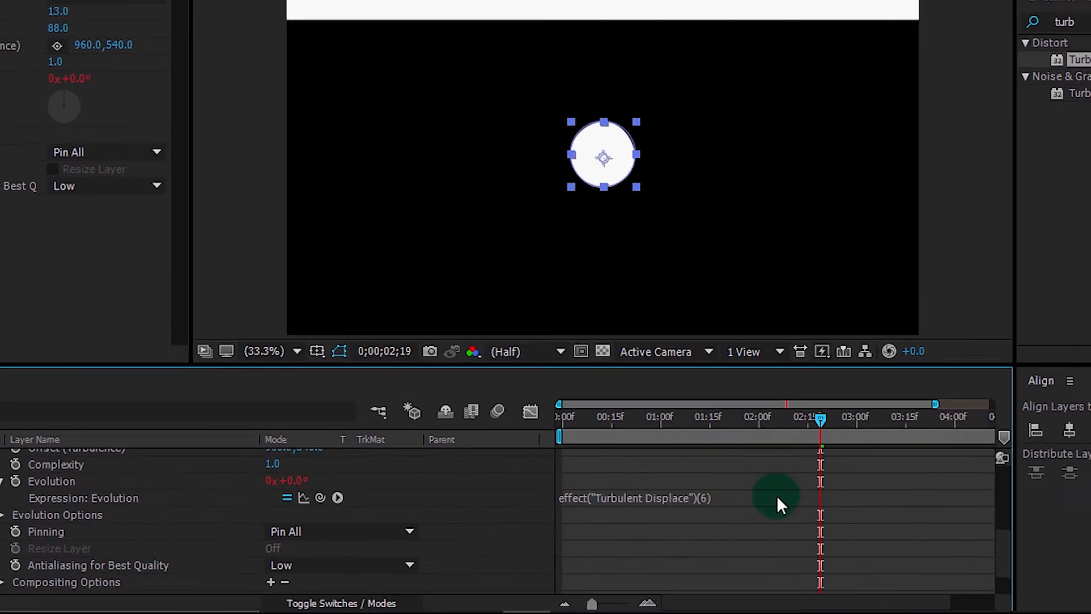
left_click(622, 511)
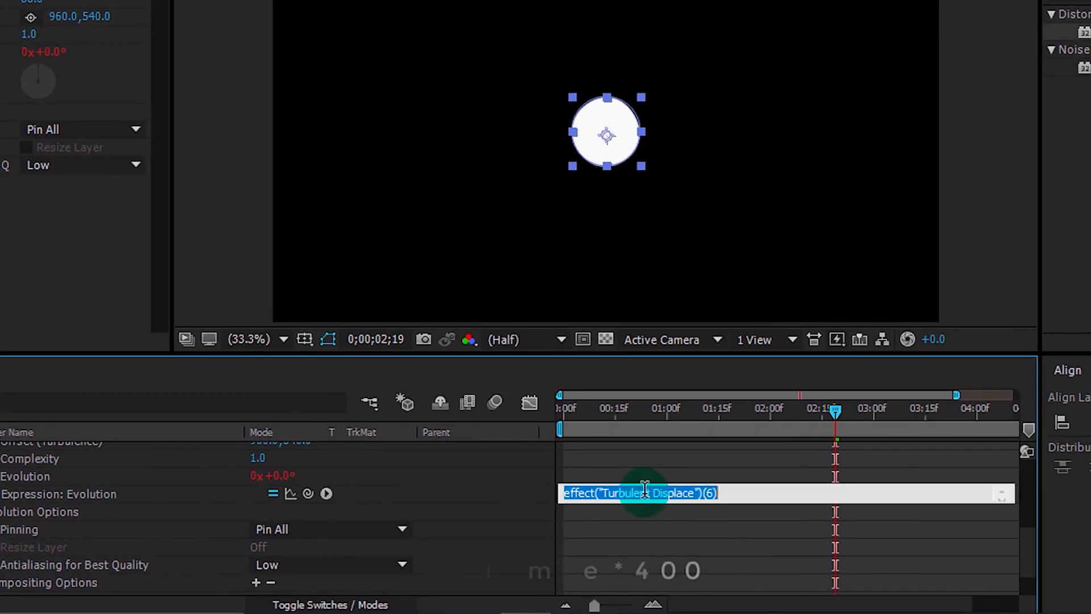
type("time")
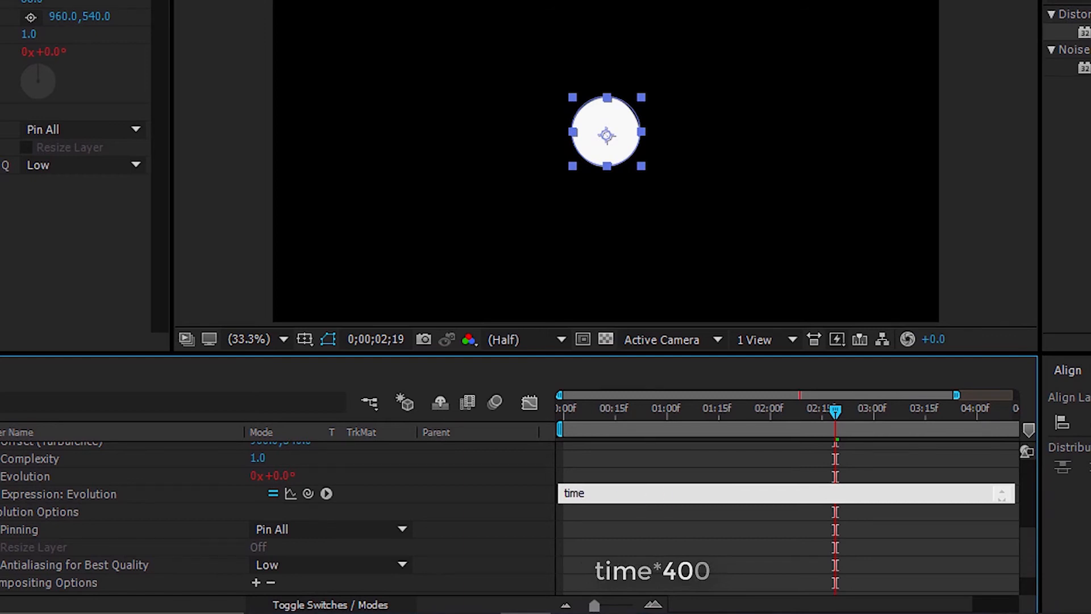
left_click(642, 495)
type("*400")
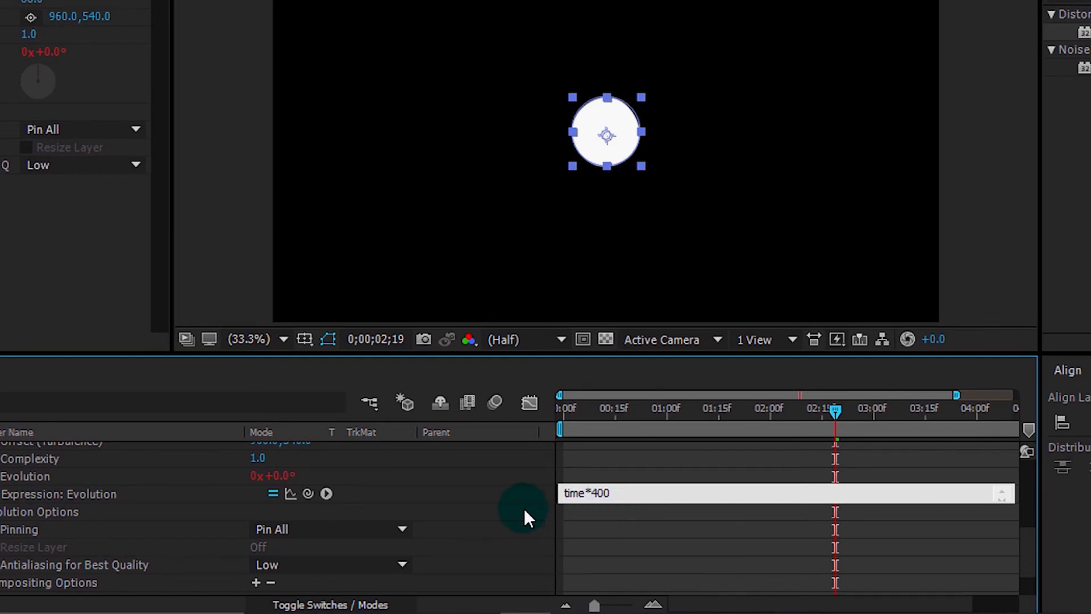
left_click(1008, 512)
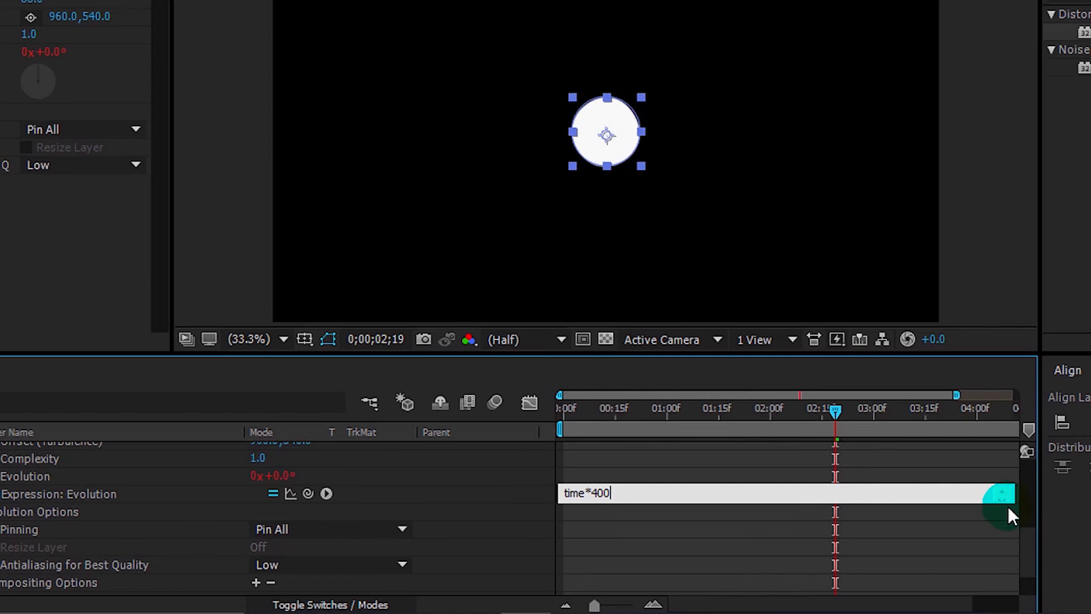
left_click_drag(1026, 545, 1026, 468)
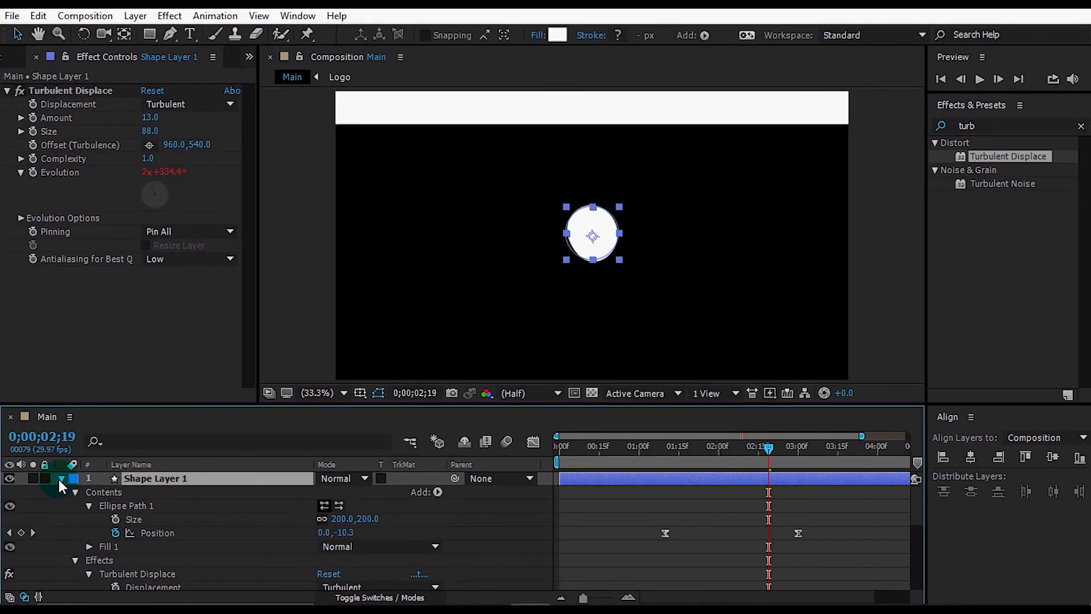
left_click(61, 478)
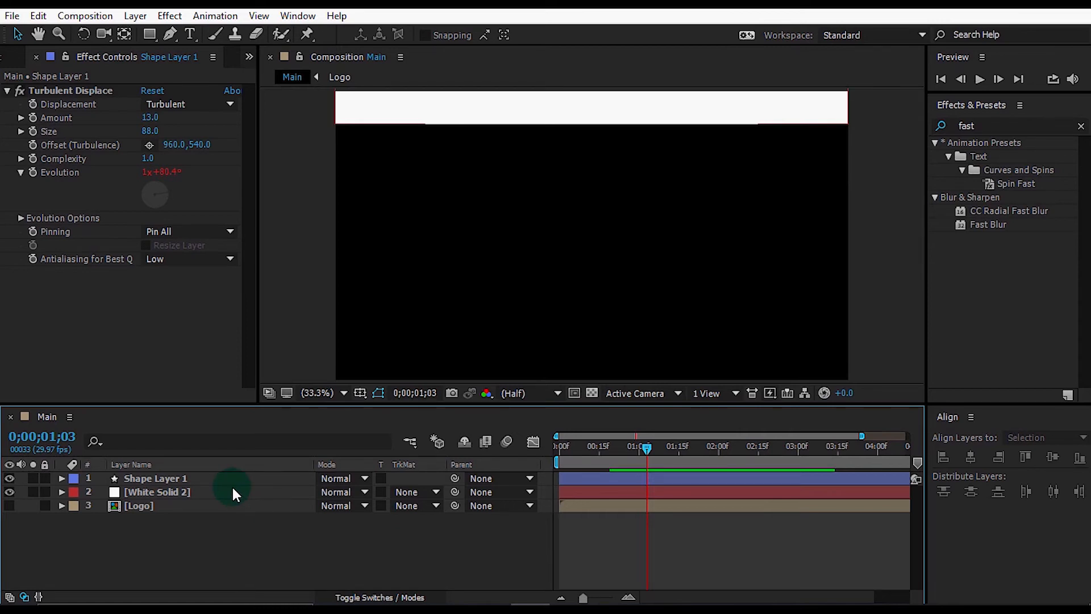
Pre-compose Shape Layer 1 and White Solid 2 together, keeping the default name
left_click(200, 479)
left_click(197, 493, "ctrl")
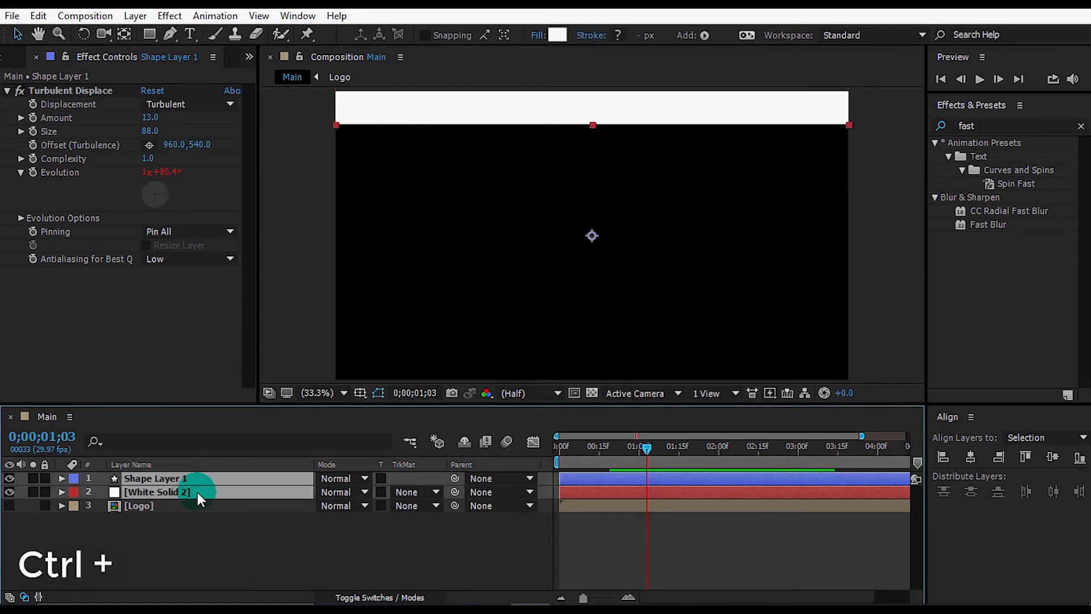
right_click(196, 492)
left_click(239, 518)
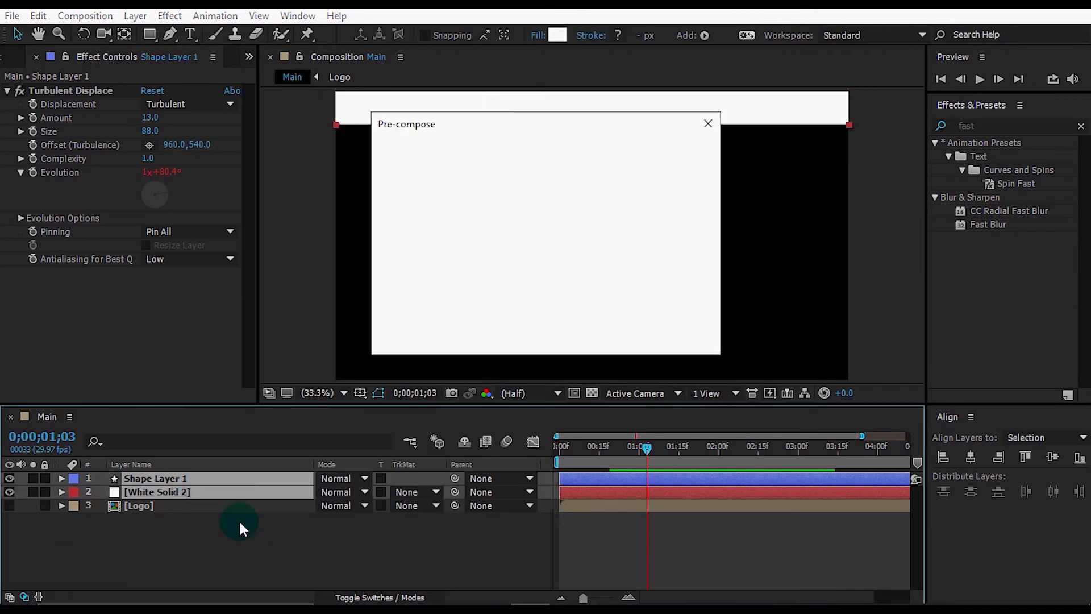
left_click(591, 335)
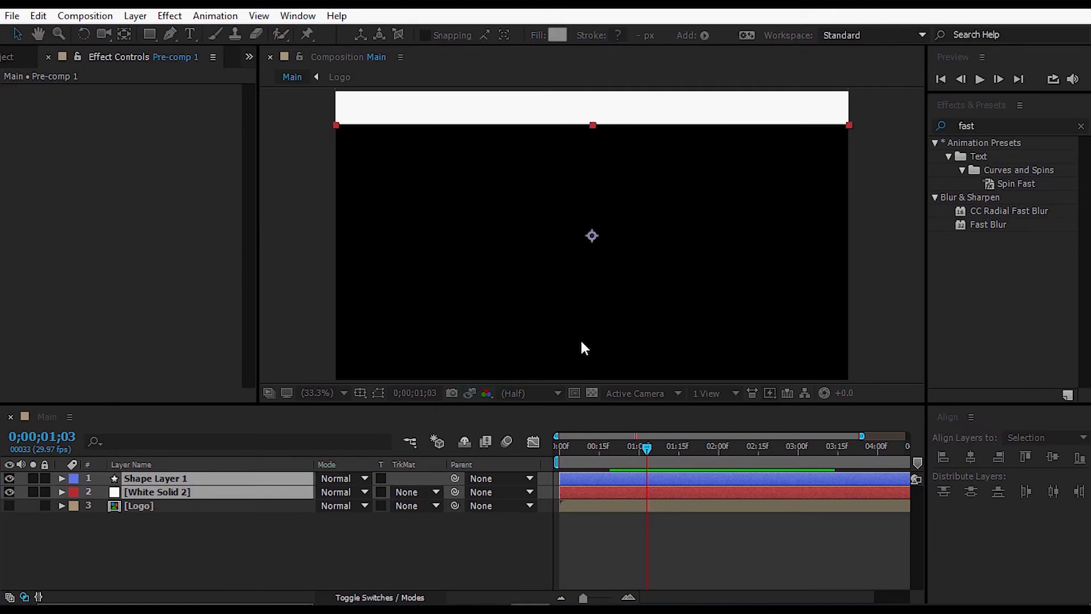
left_click(353, 547)
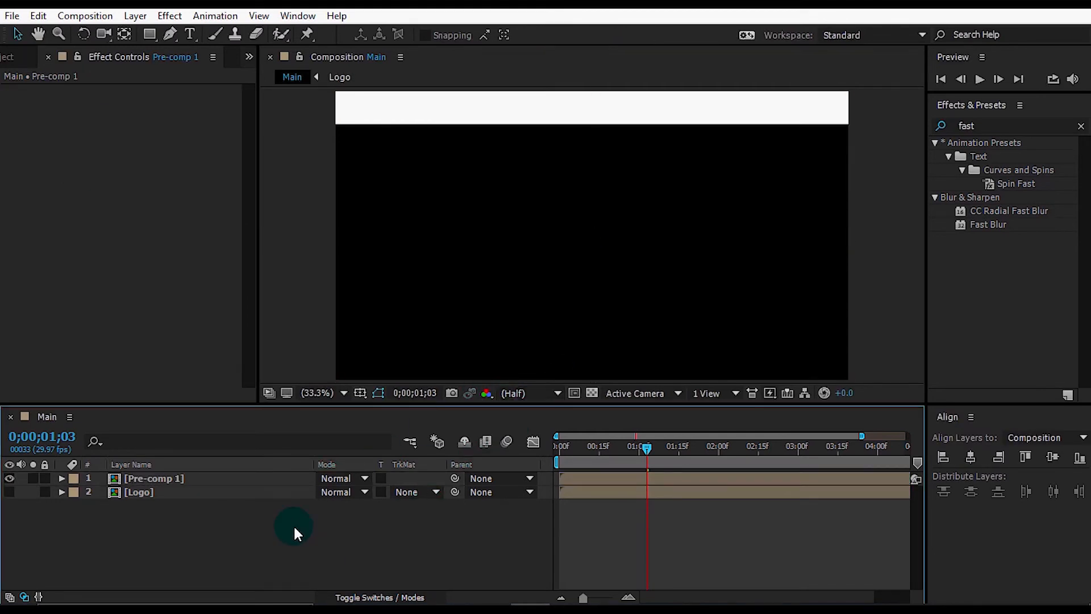
Find the Fast Blur effect and apply it to Pre-comp 1
left_click(275, 480)
left_click(953, 130)
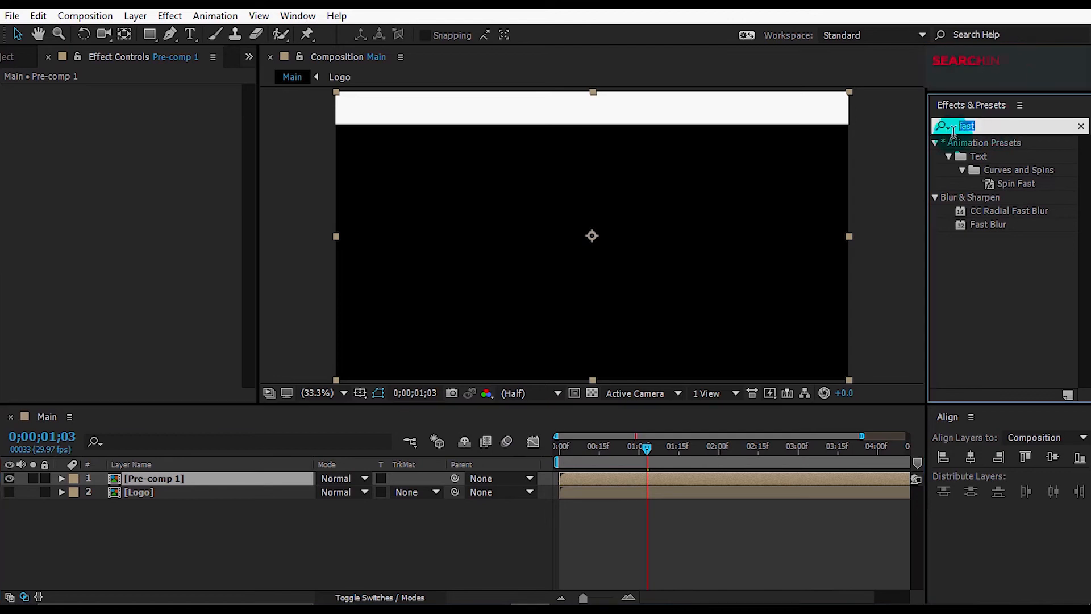
type("fass")
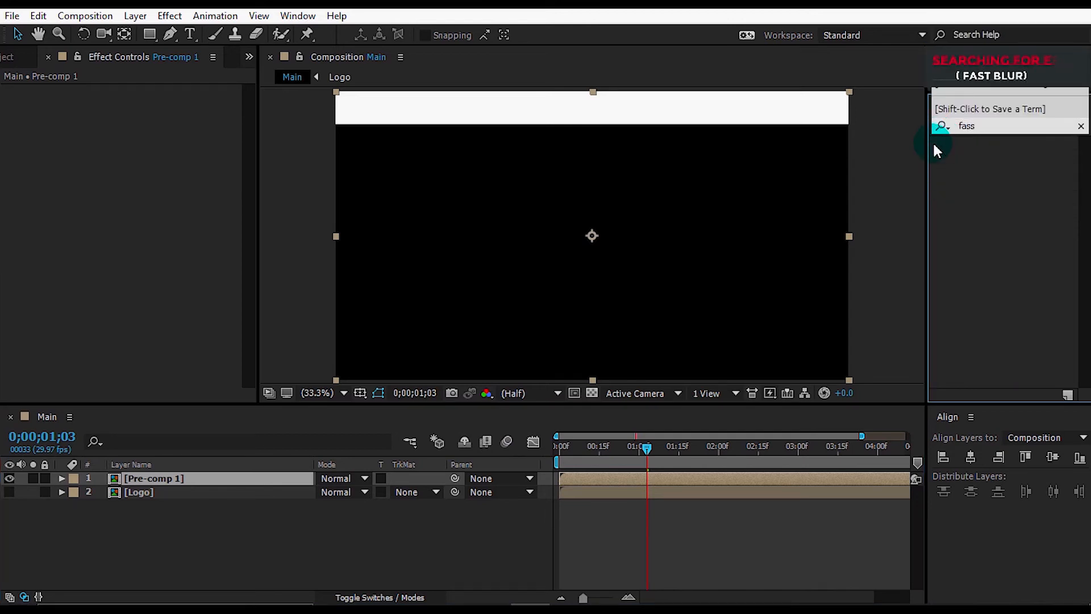
key("BackSpace")
type("t")
left_click_drag(989, 224, 240, 478)
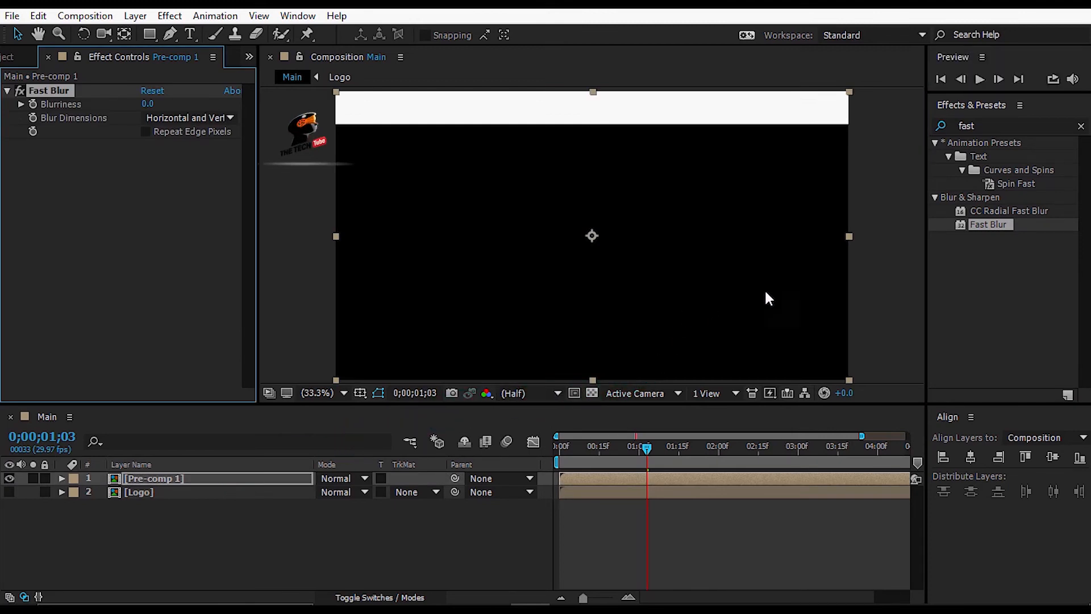
Add the Simple Choker effect to Pre-comp 1 below Fast Blur
left_click(986, 127)
type("sim")
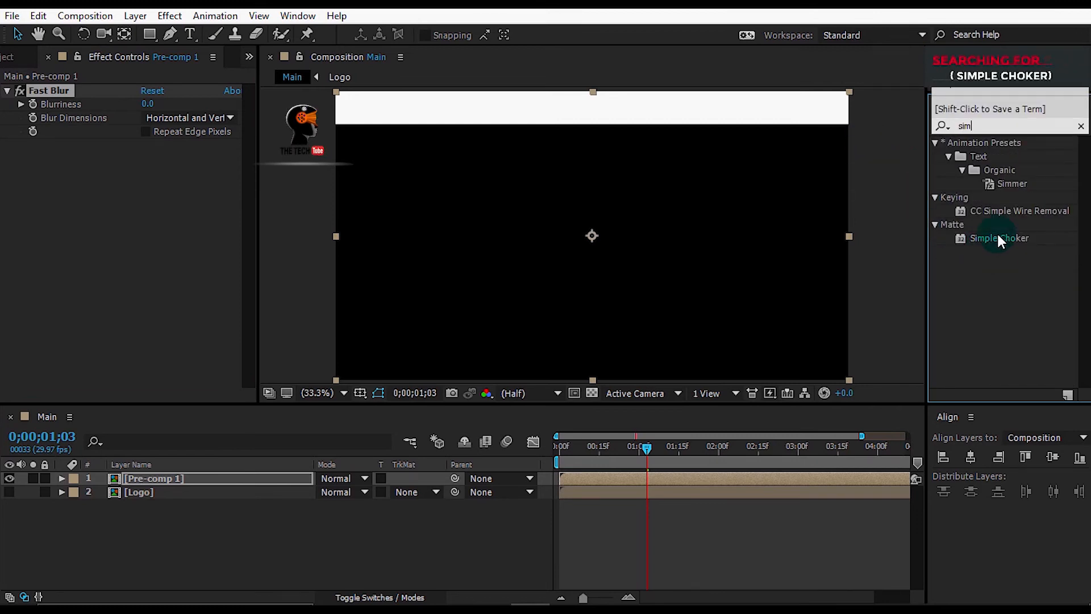
left_click_drag(1000, 239, 174, 351)
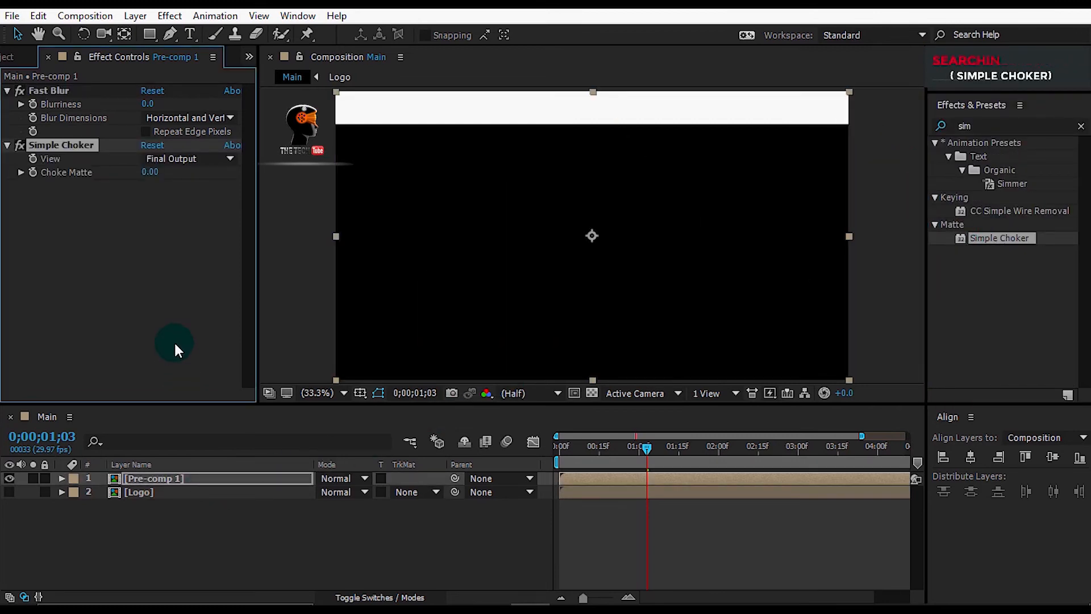
At 0;00;02;17, set Fast Blur's Blurriness to 66 and Simple Choker's Choke Matte to 22
left_click_drag(666, 446, 756, 454)
left_click(763, 452)
left_click(152, 105)
key("Return")
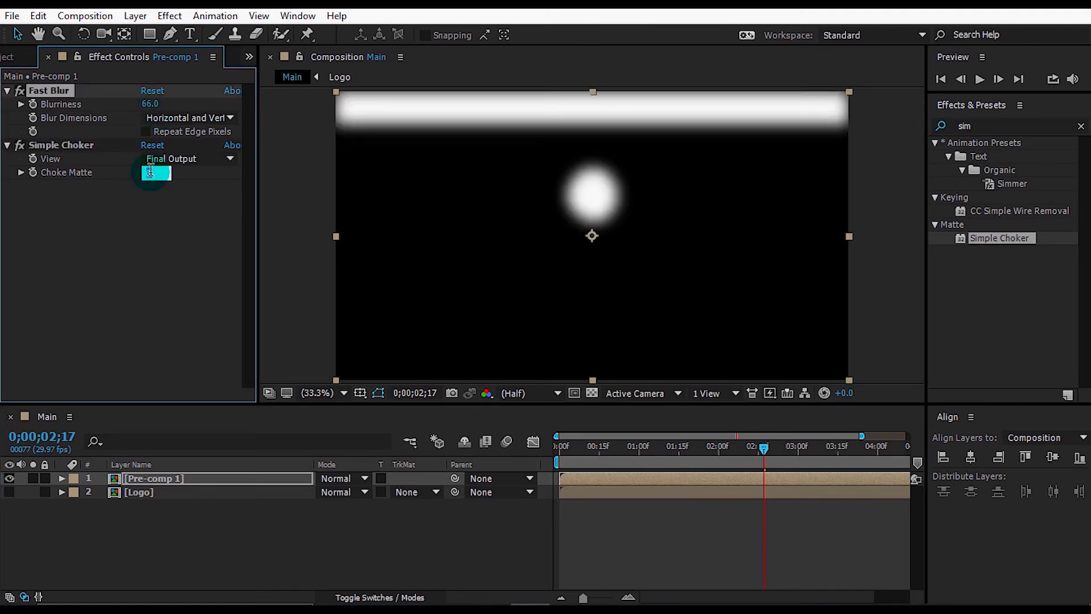
key("Return")
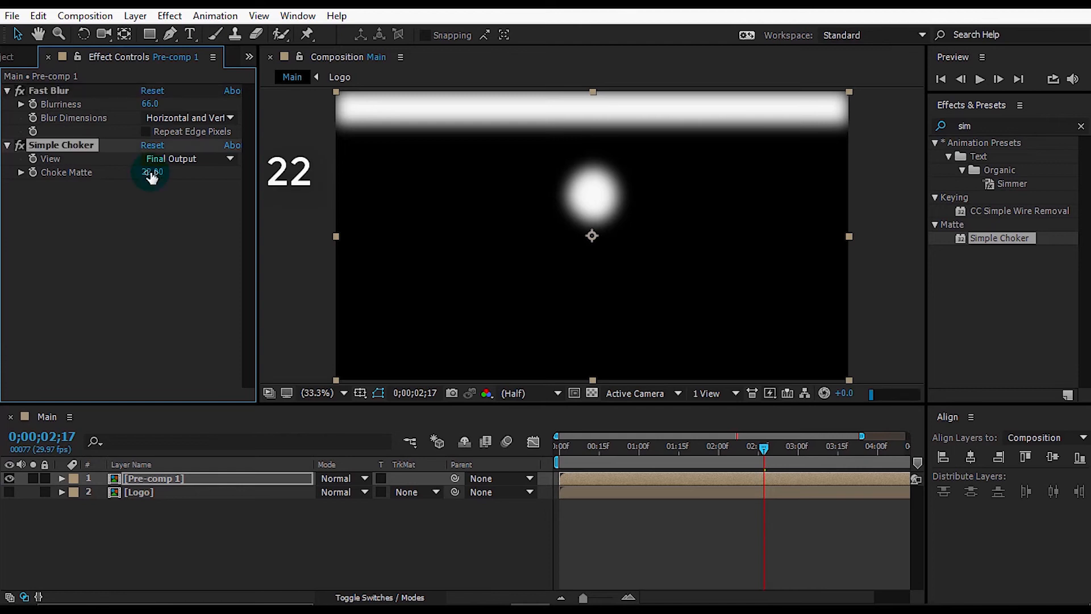
Raise Pre-comp 1 to position 960, 445, then make the Logo layer visible and check the drop against it up to 0;00;02;29
left_click(264, 477)
key("p")
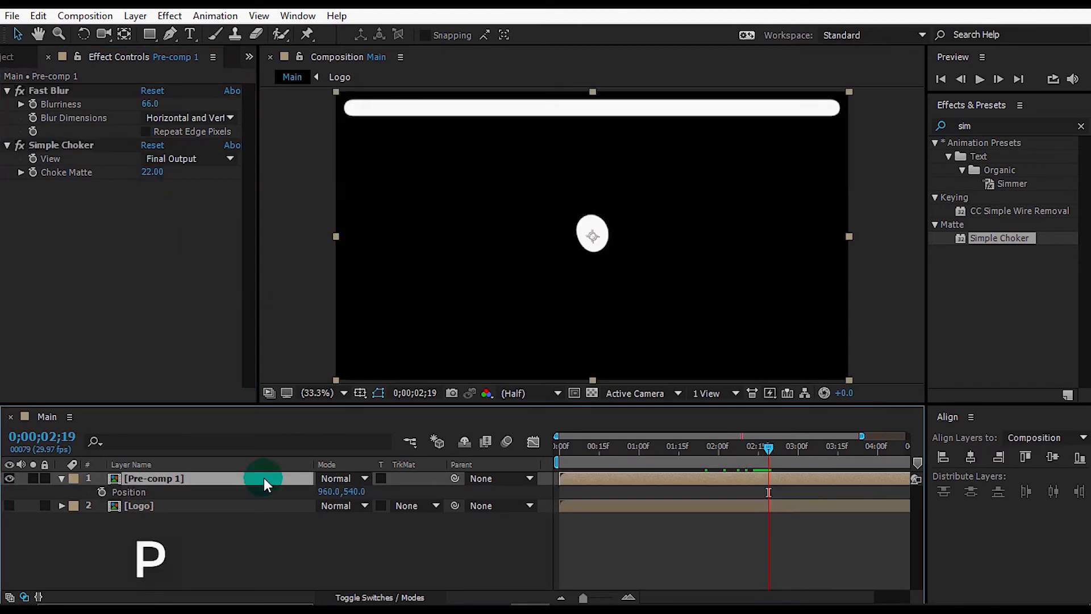
left_click_drag(361, 496, 277, 504)
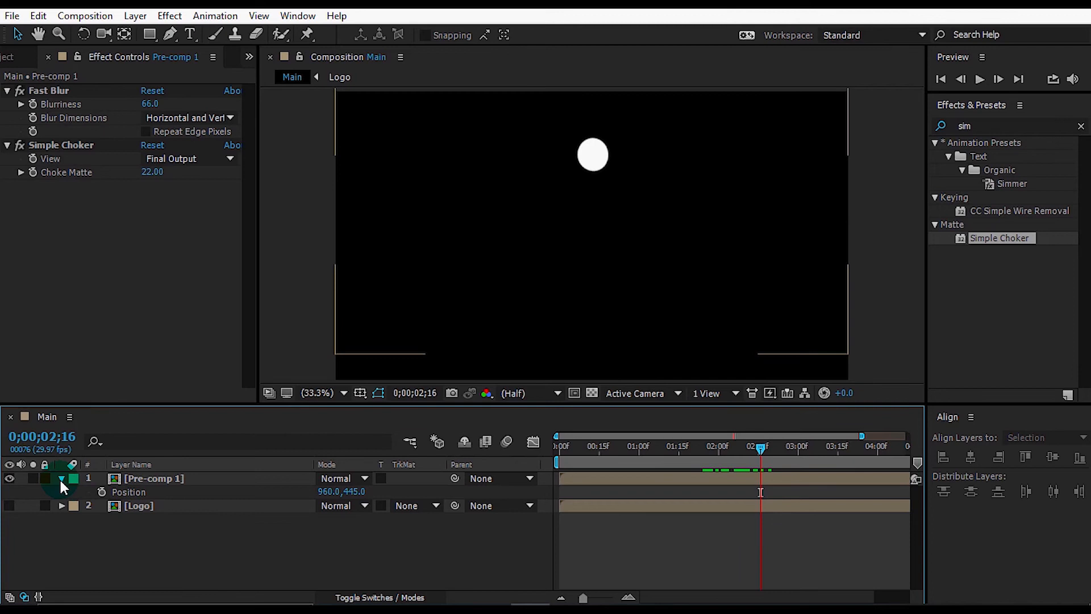
left_click(61, 479)
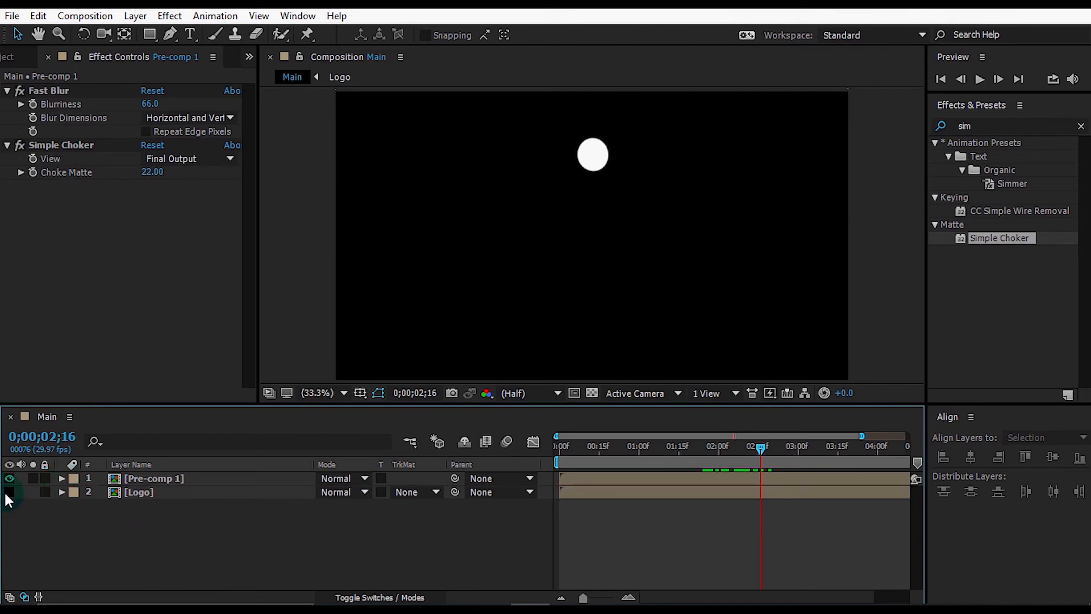
left_click(9, 492)
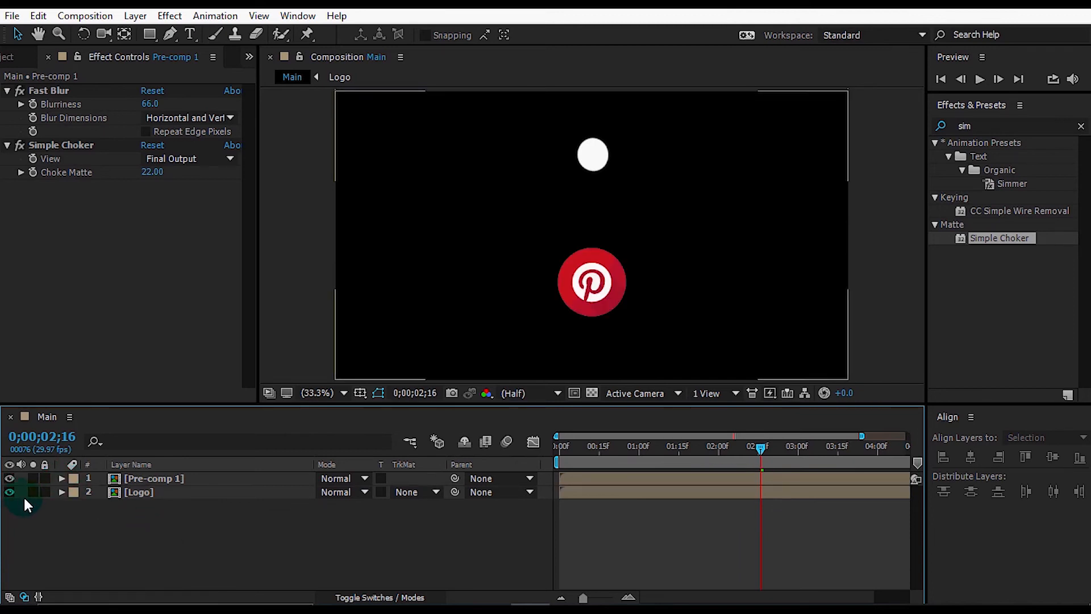
left_click_drag(747, 448, 790, 453)
Create a white 1920 × 1080 px solid and place it beneath the Logo layer as the background
right_click(373, 549)
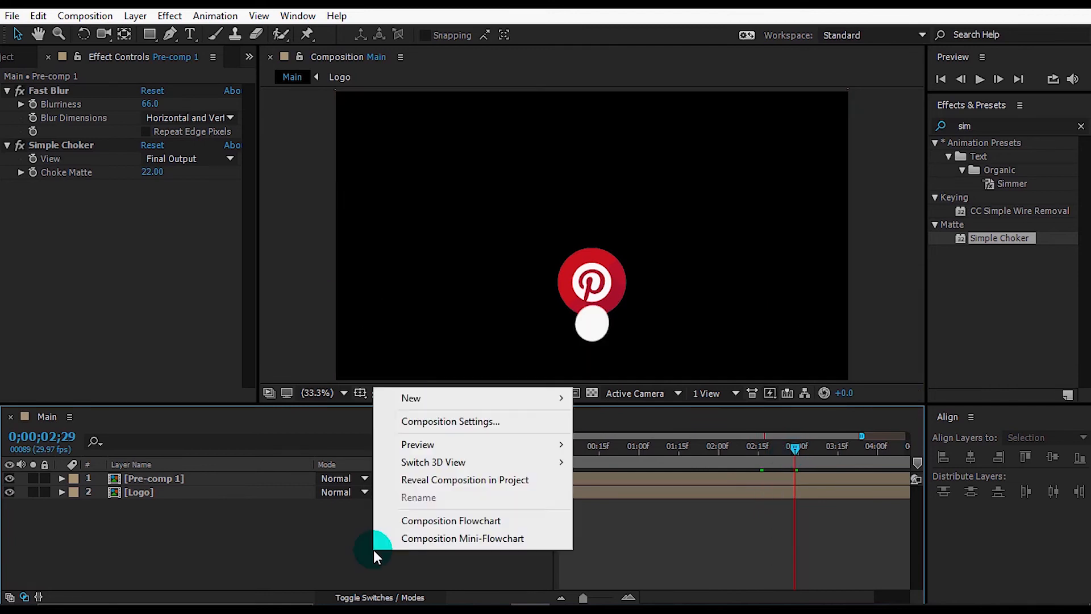
mouse_move(566, 399)
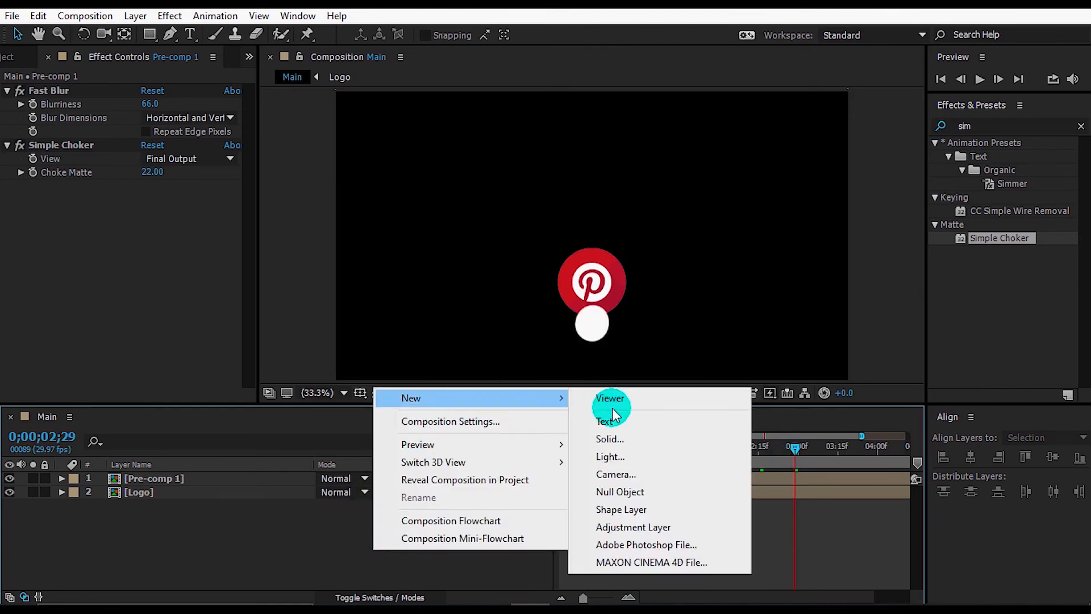
left_click(616, 446)
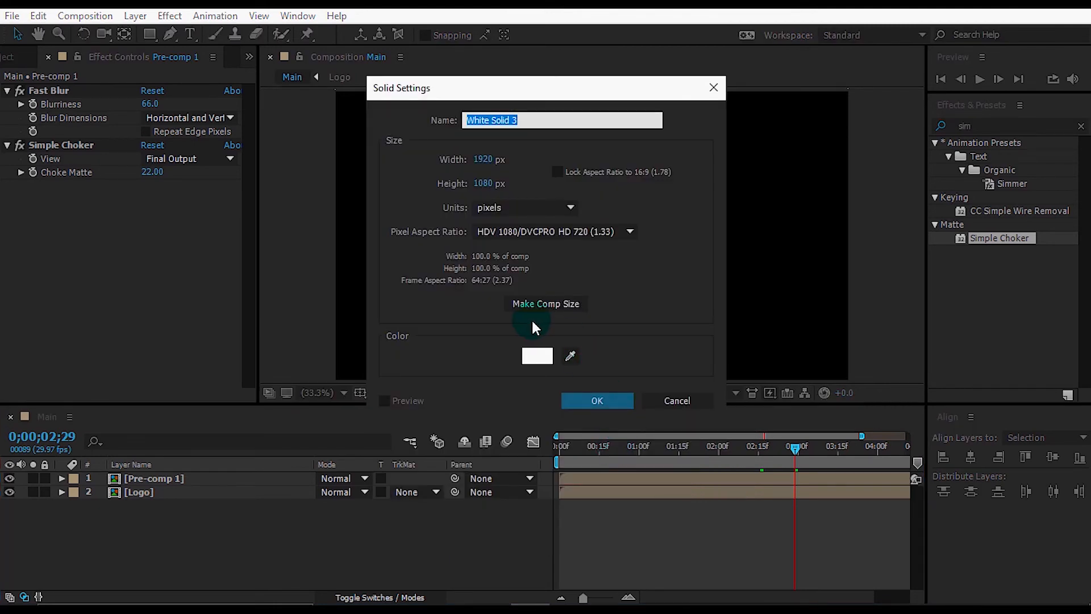
left_click(593, 400)
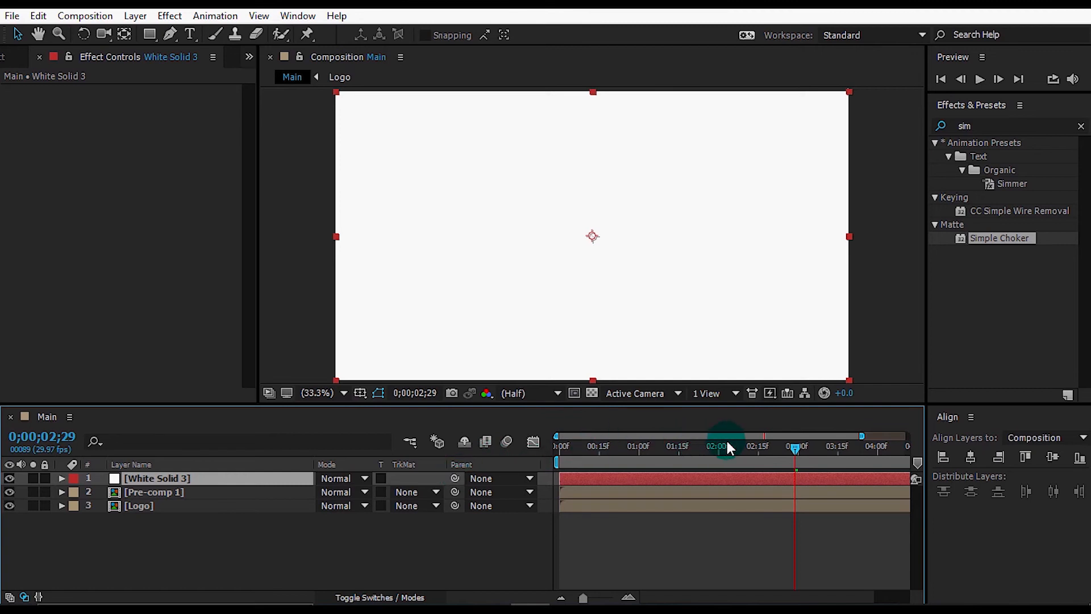
left_click_drag(296, 482, 303, 540)
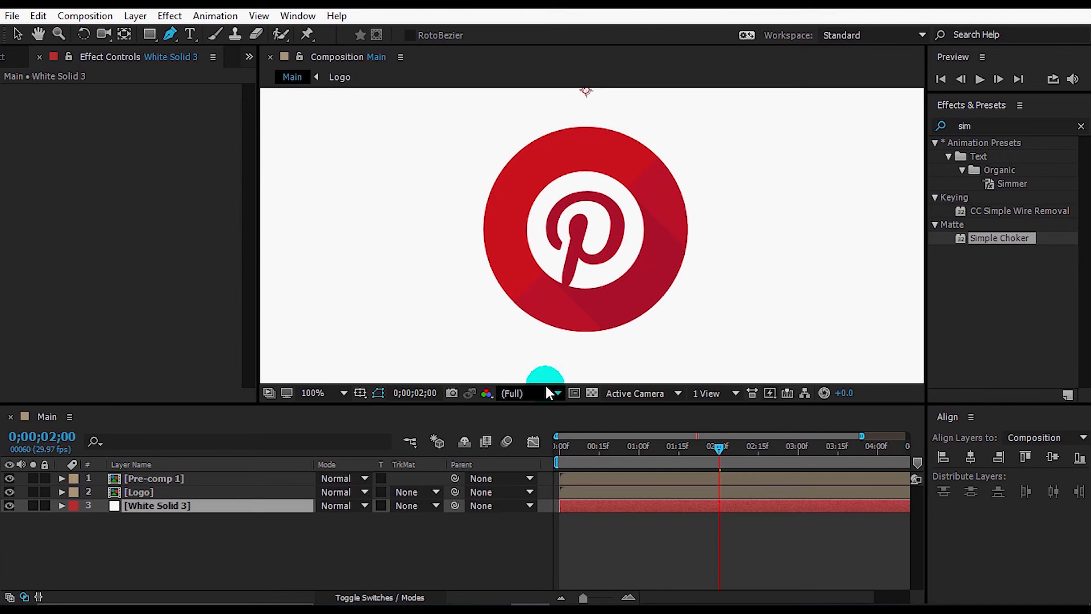
Start a mask on White Solid 3 with a smooth point at the logo's bottom edge, then curve it up beyond the composition's right edge
key("period")
left_click_drag(565, 324, 569, 244)
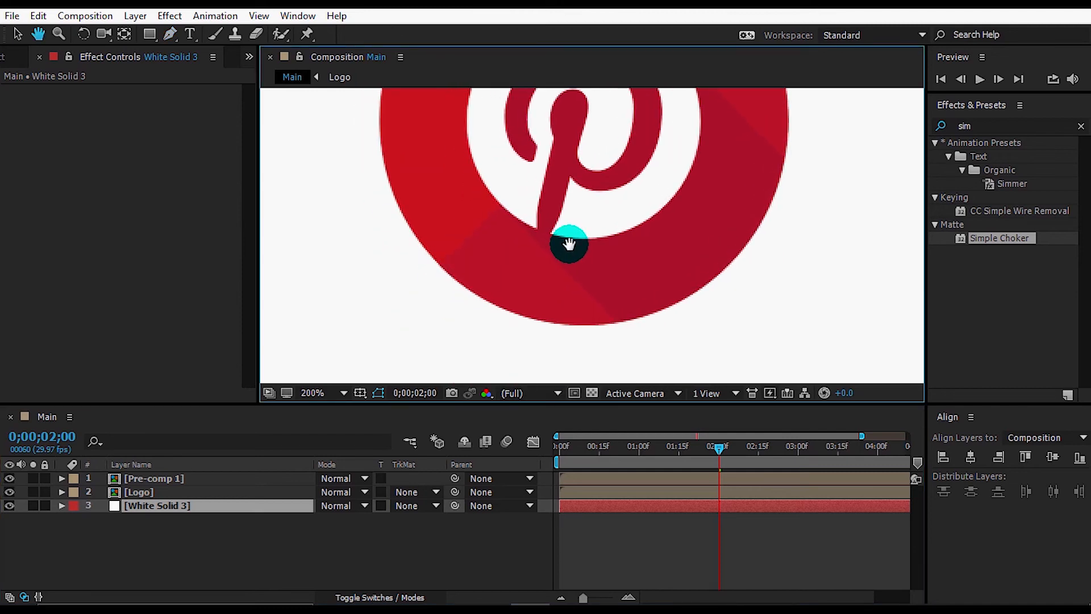
key("g")
left_click_drag(578, 329, 662, 326)
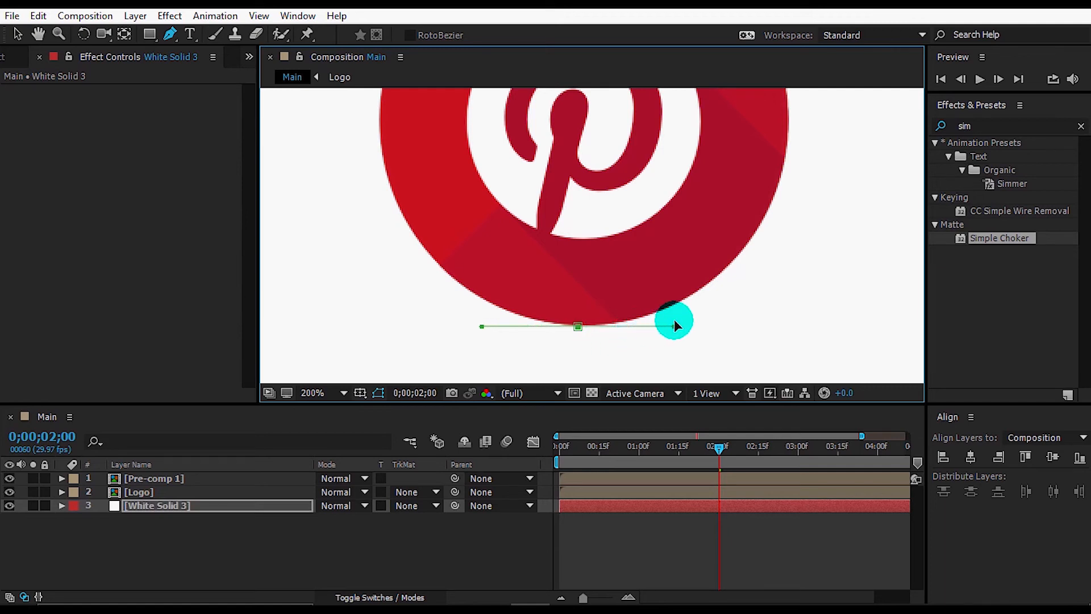
left_click_drag(670, 326, 669, 326)
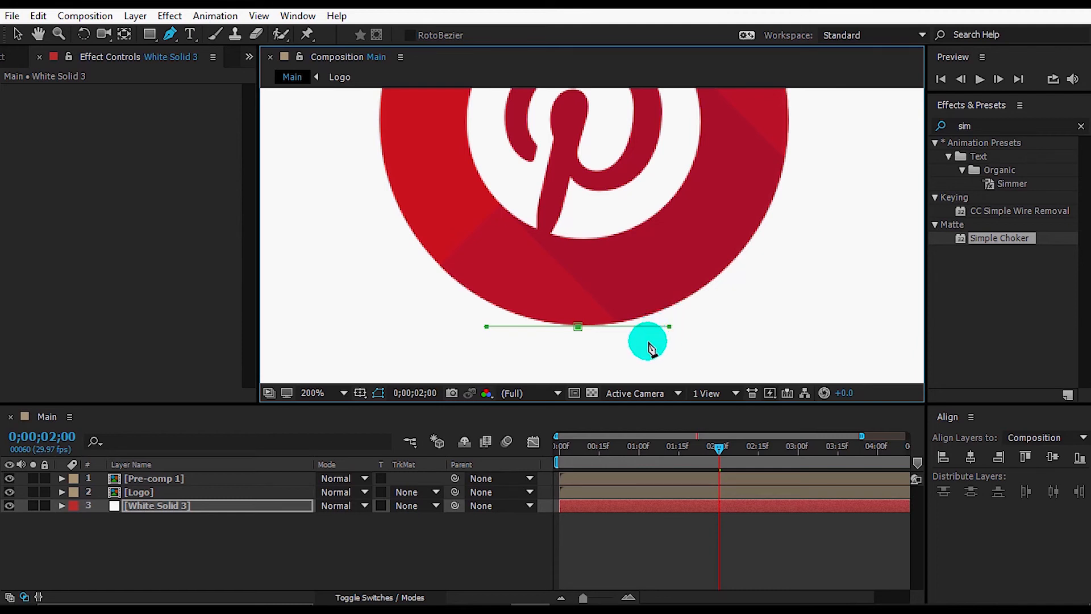
scroll(646, 360, "down", 5)
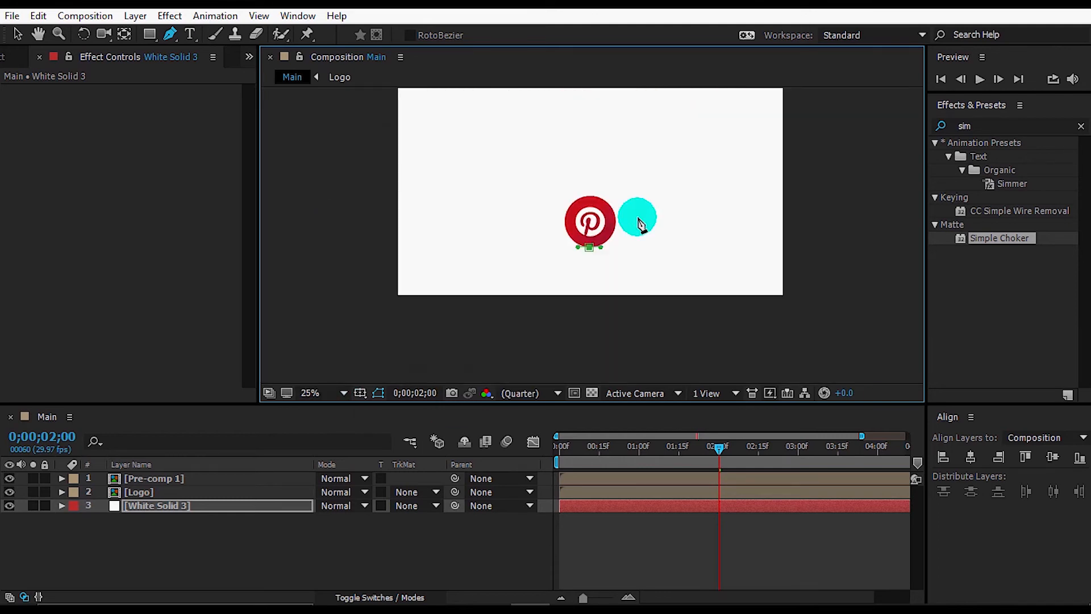
left_click_drag(799, 163, 841, 92)
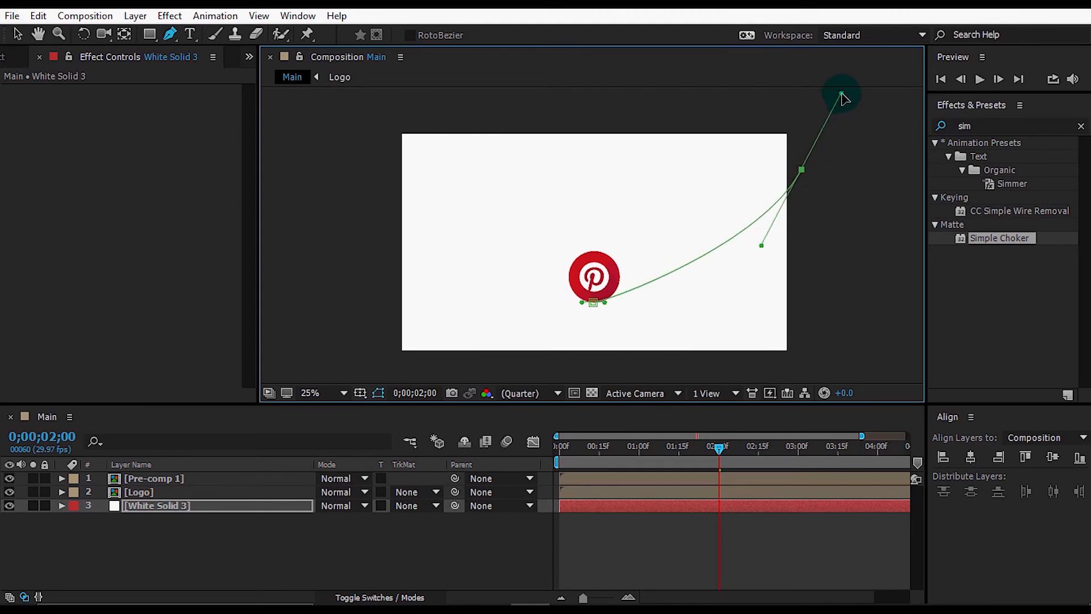
scroll(503, 349, "up", 4)
scroll(545, 271, "down", 4)
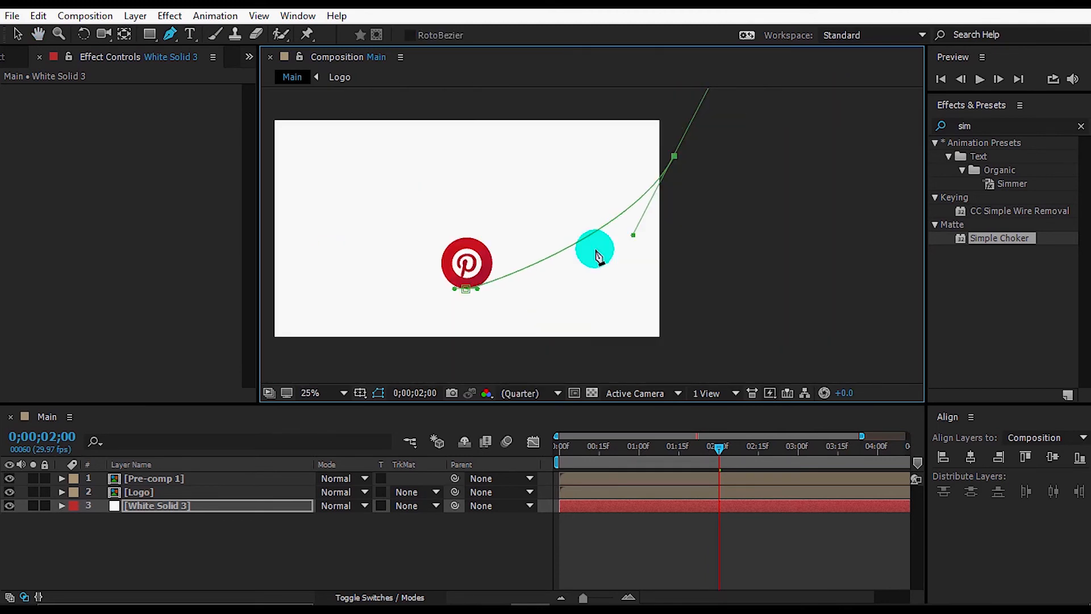
scroll(505, 296, "up", 2)
scroll(502, 290, "up", 1)
left_click(514, 180)
key("z")
key("ctrl+z")
key("p")
left_click_drag(631, 172, 485, 263)
key("ctrl+z")
scroll(485, 263, "down", 3)
Continue the White Solid 3 mask around the outside of the frame's upper area and close it at the logo's bottom point
left_click(170, 34)
left_click_drag(736, 143, 805, 137)
left_click(745, 108)
left_click(321, 97)
left_click(328, 125)
left_click(335, 191)
left_click(528, 297)
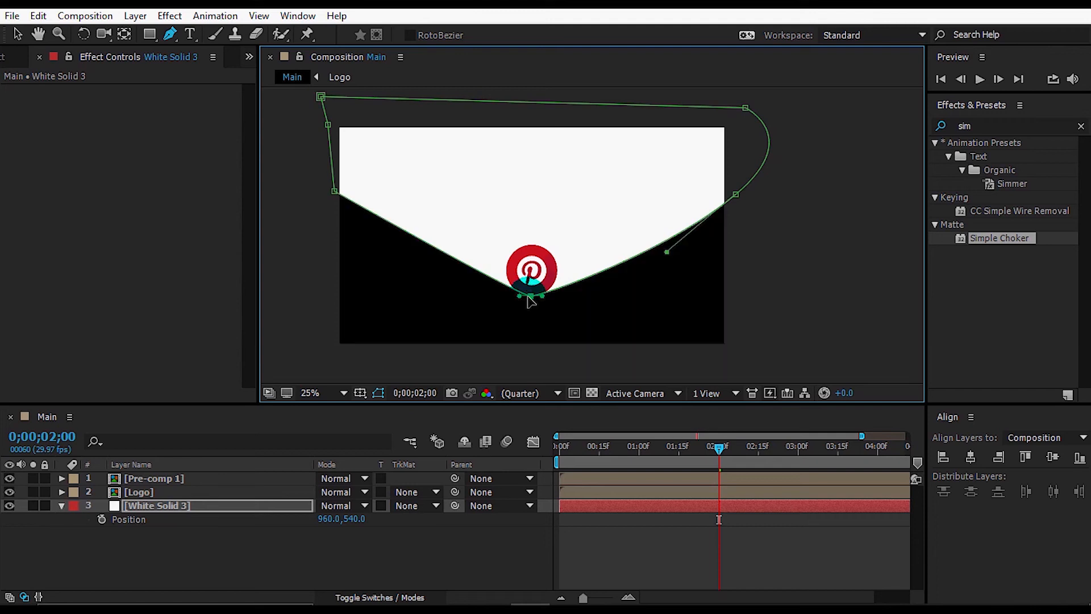
left_click(442, 355)
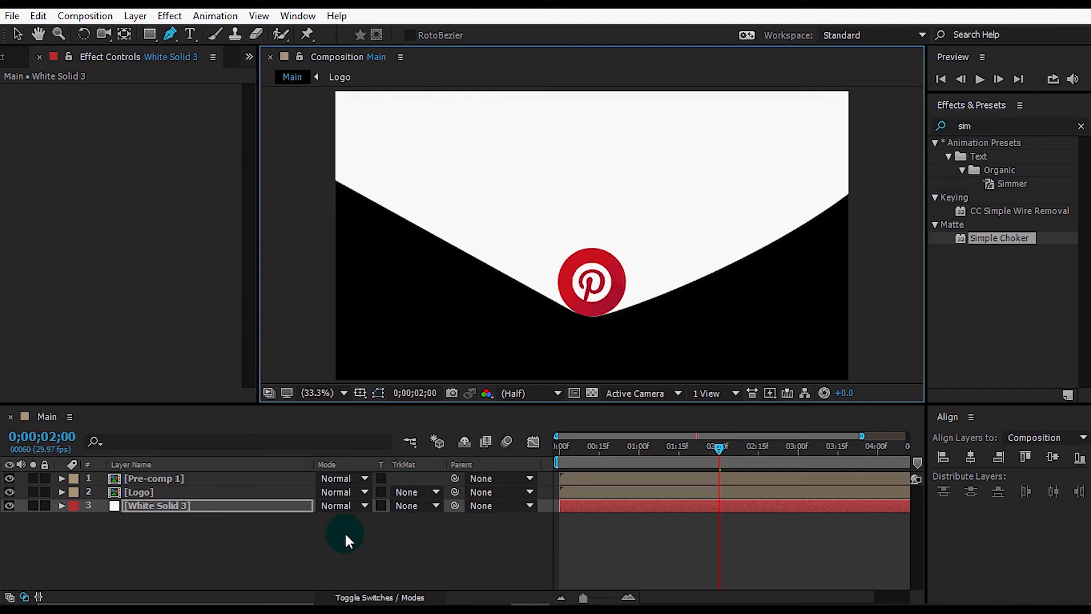
Move White Solid 3 above the Logo layer and set its track matte to Alpha Matte using Pre-comp 1
left_click(264, 506)
key("ctrl+]")
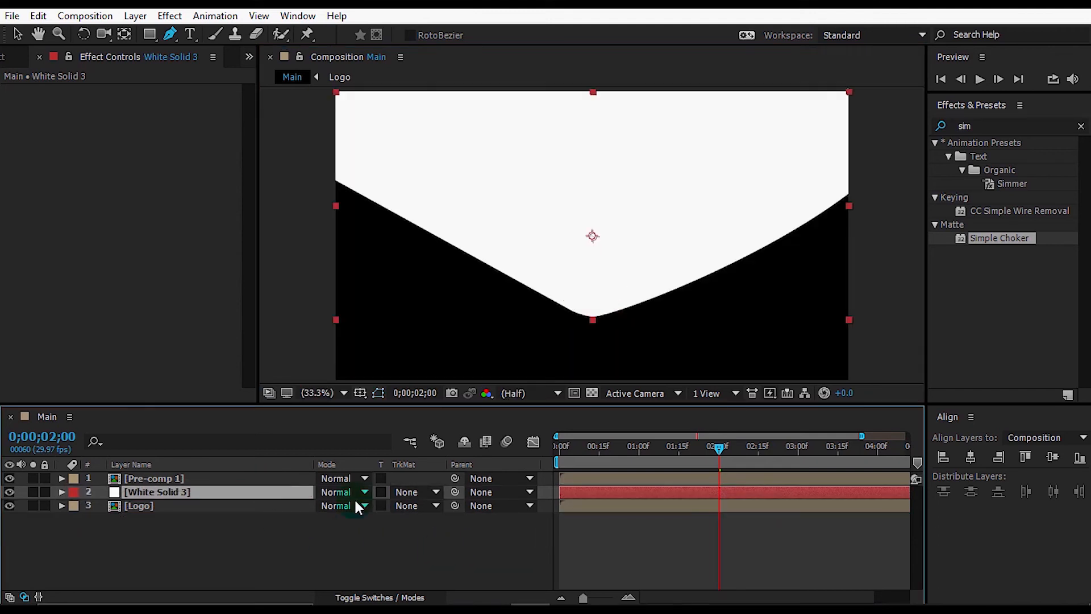
left_click(425, 491)
left_click(439, 529)
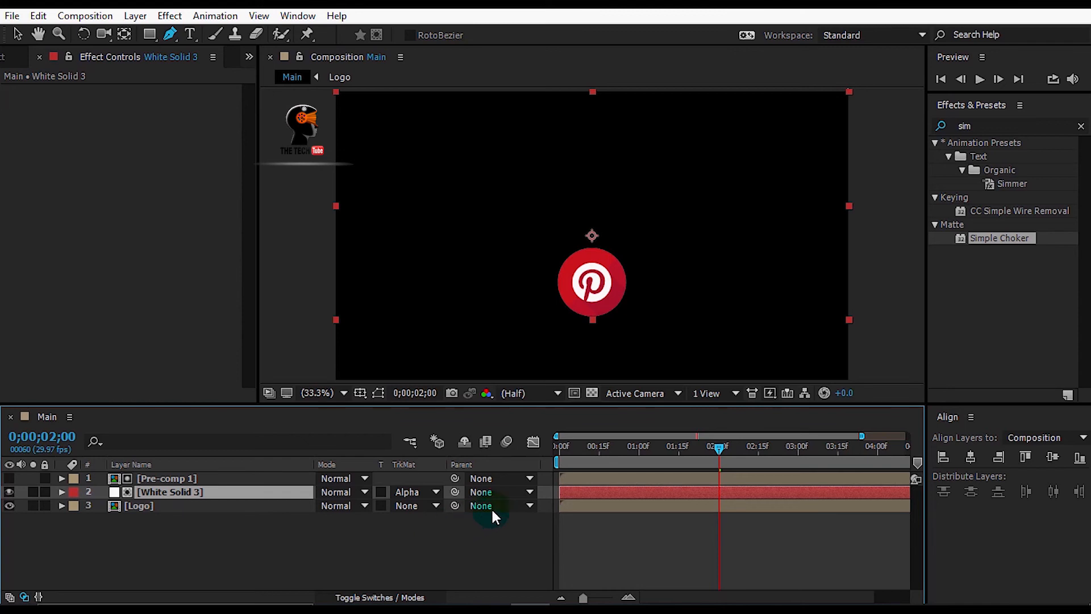
Shift the Logo layer in time so that it starts at about 0;00;02;15, around the moment the drop falls
left_click_drag(741, 449, 782, 448)
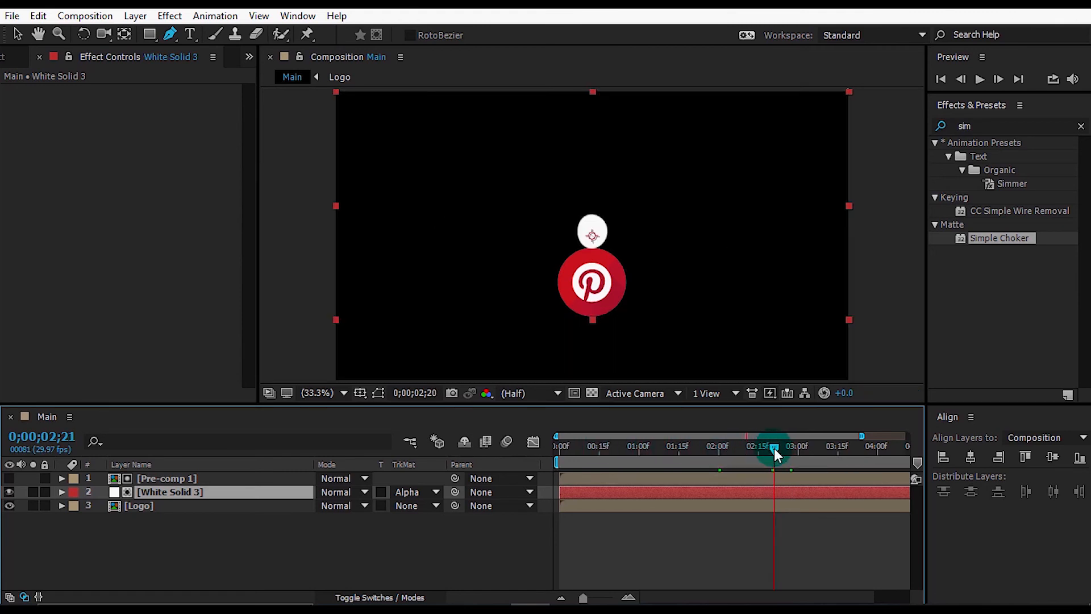
left_click(199, 509)
mouse_move(622, 500)
left_mouse_down()
mouse_move(593, 504)
mouse_move(791, 504)
left_mouse_up()
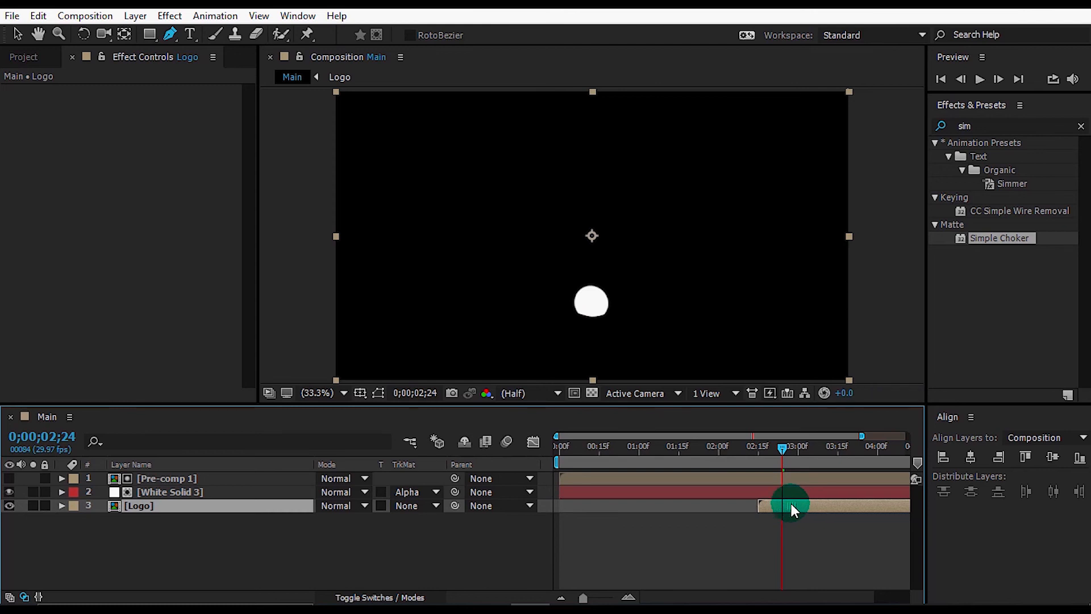
Preview the drop falling and the logo filling in from 0;00;02;09 to check their timing
mouse_move(775, 448)
left_mouse_down()
mouse_move(765, 446)
mouse_move(779, 448)
left_mouse_up()
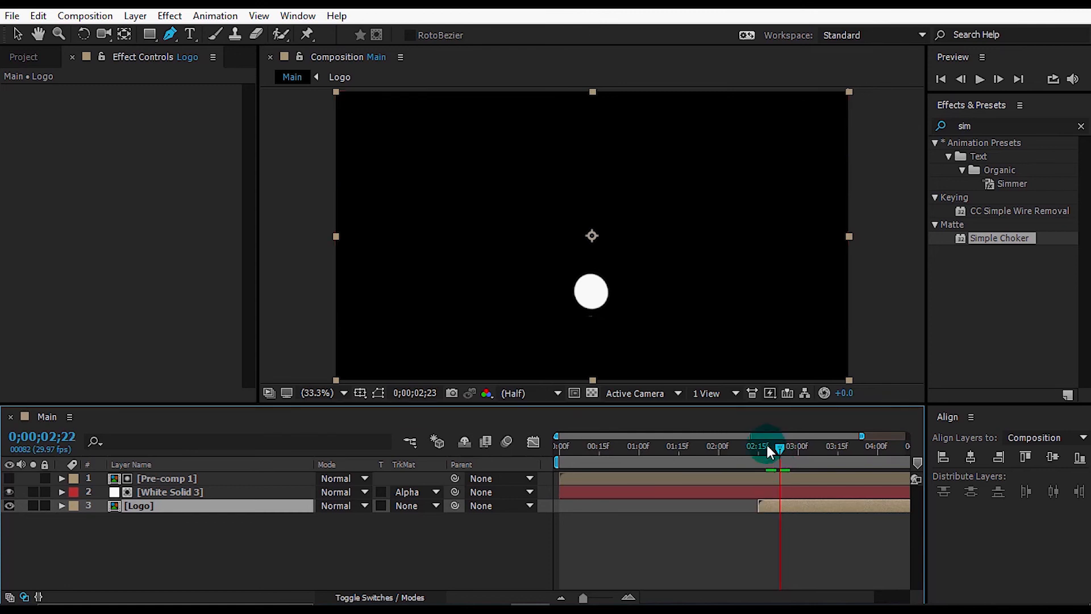
left_click(743, 446)
left_click(730, 538)
key("space")
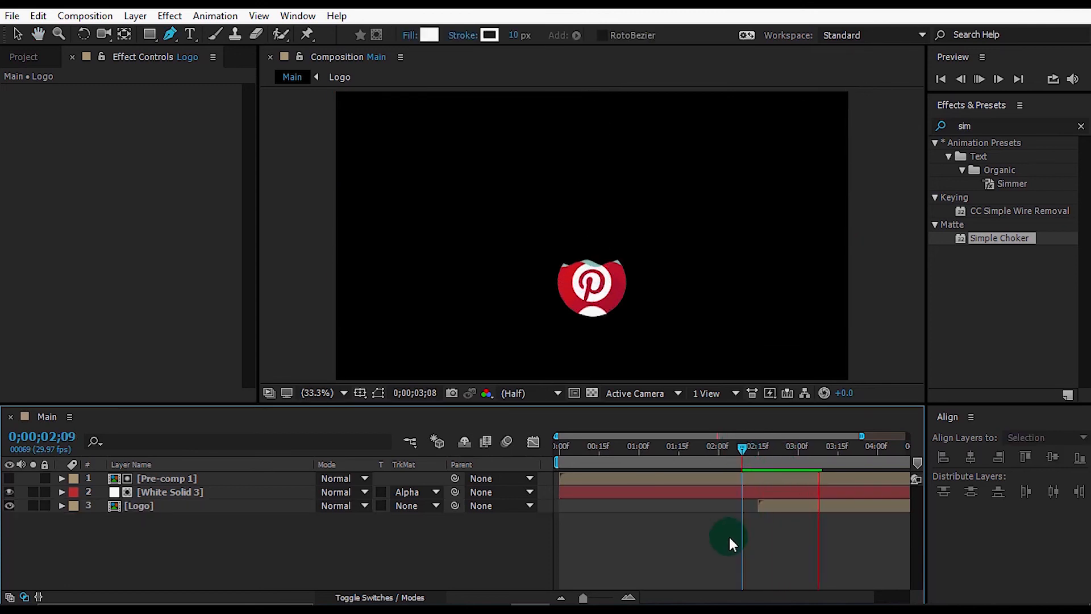
key("g")
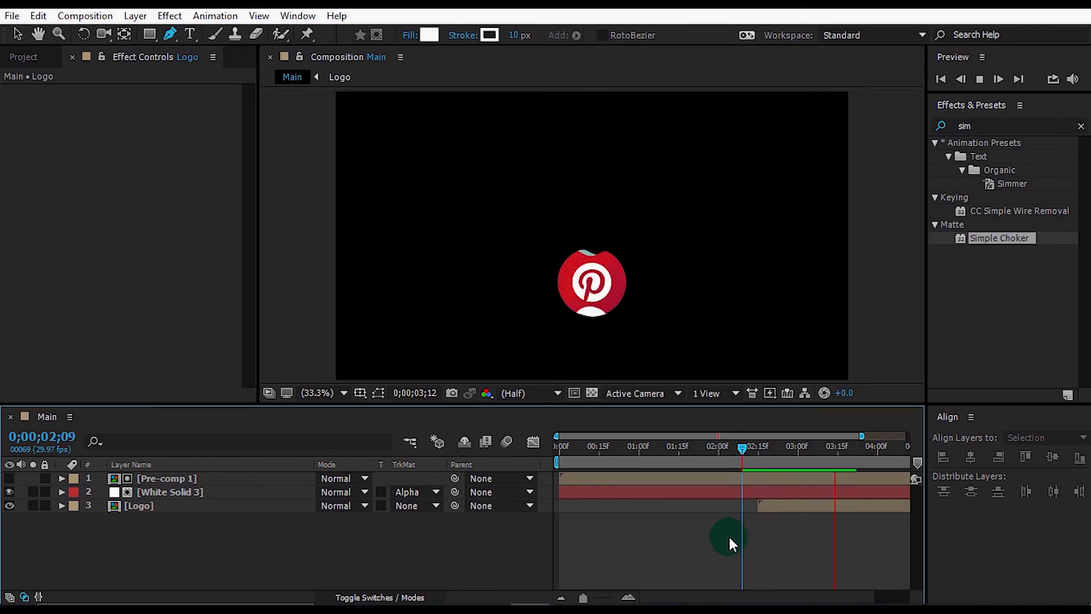
Move the Logo layer to the top of the layer stack, above Pre-comp 1 and White Solid 3
left_click_drag(168, 505, 171, 473)
left_click(654, 550)
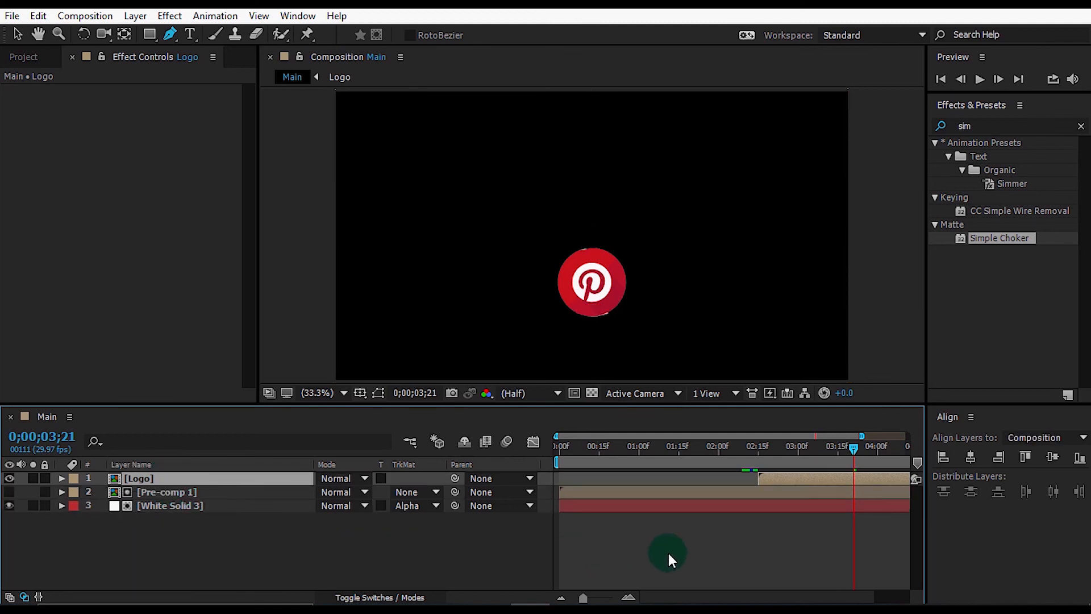
left_click(202, 515)
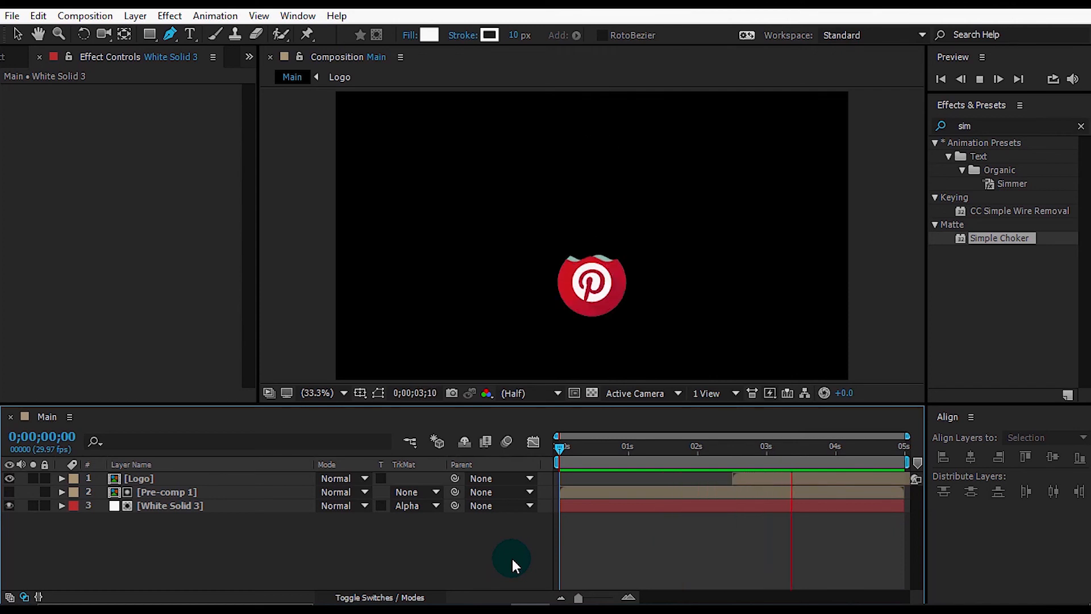
Create a black 1920 × 1080 px solid named BG and place it at the bottom of the layer stack
left_click(267, 541)
right_click(267, 541)
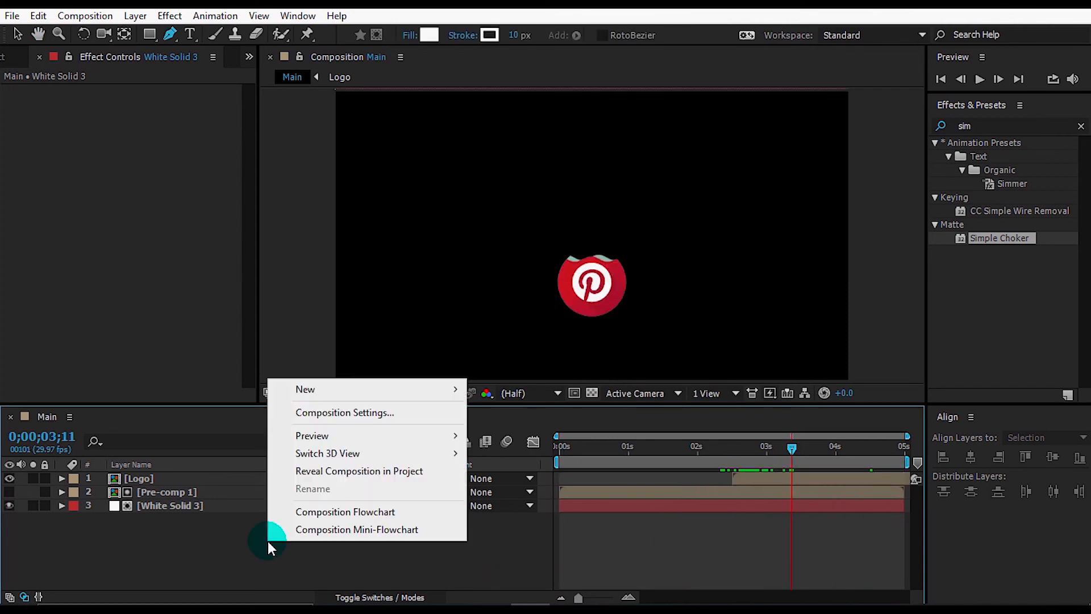
mouse_move(431, 390)
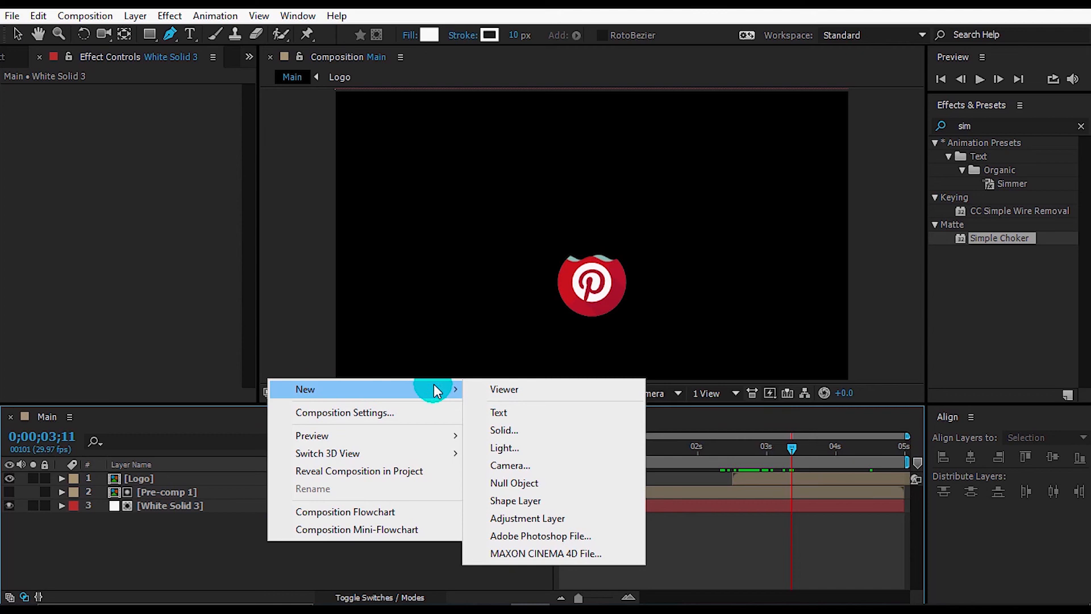
left_click(503, 431)
type("BG")
left_click(537, 356)
left_click(49, 377)
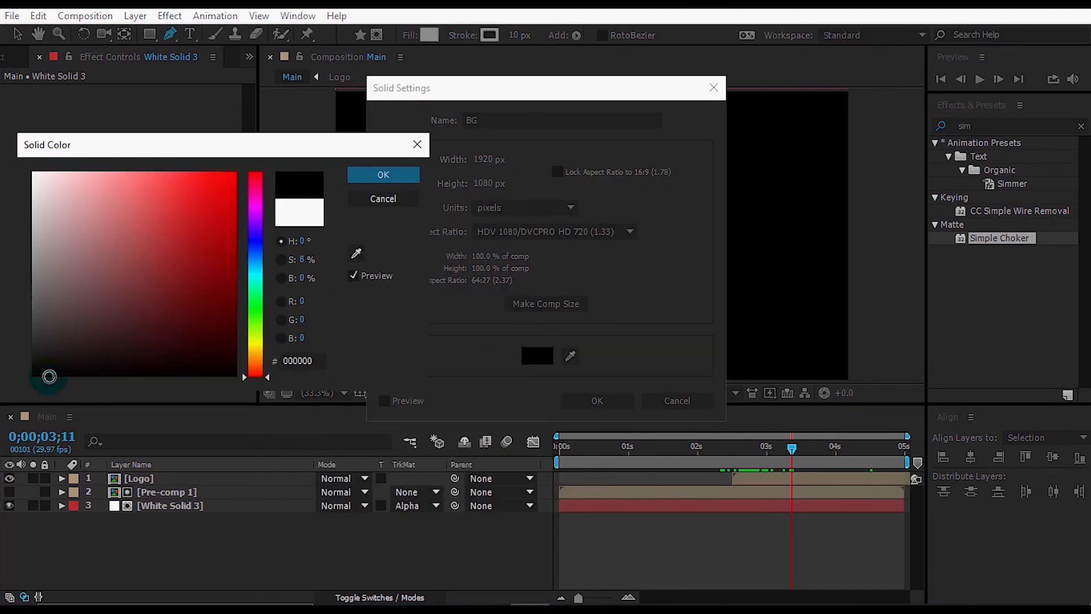
left_click(370, 175)
left_click(579, 398)
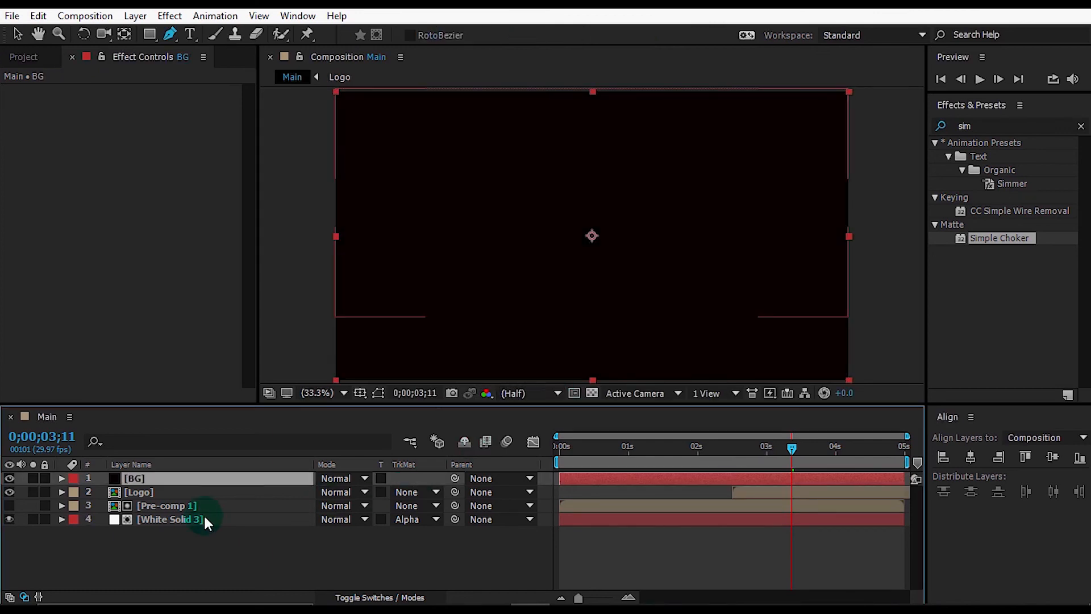
left_click_drag(178, 475, 178, 533)
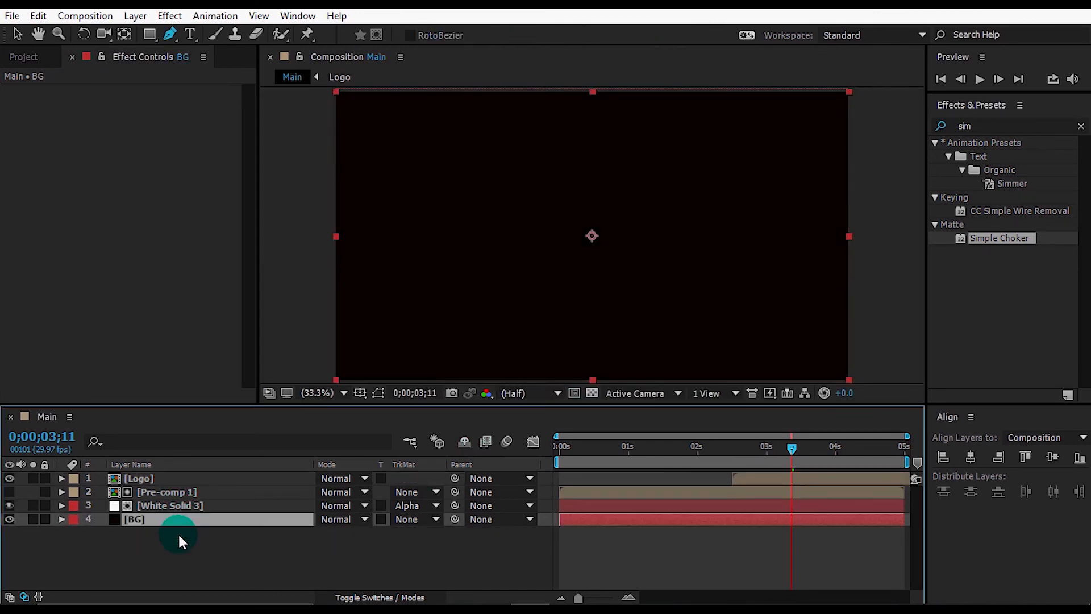
Find the Gradient Ramp effect and apply it to the BG layer
left_click(937, 131)
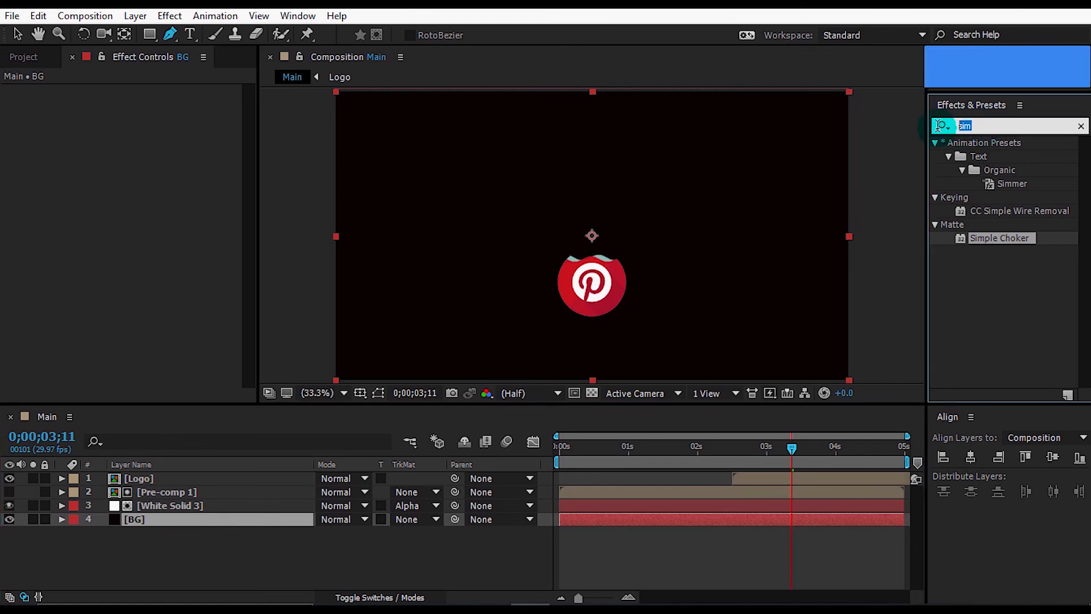
type("gra")
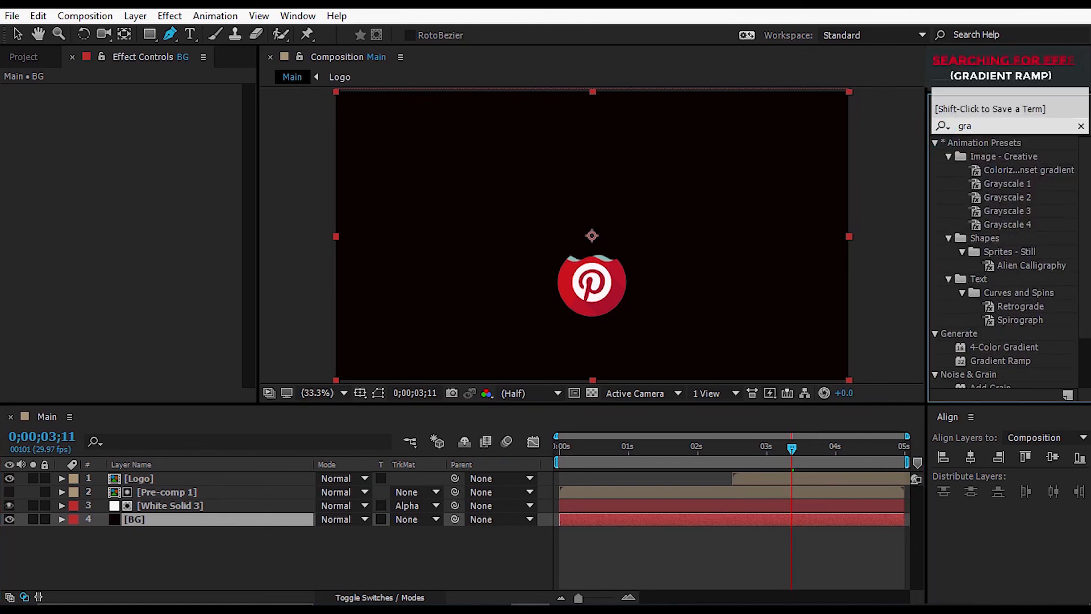
type("di")
left_click_drag(1005, 216, 215, 523)
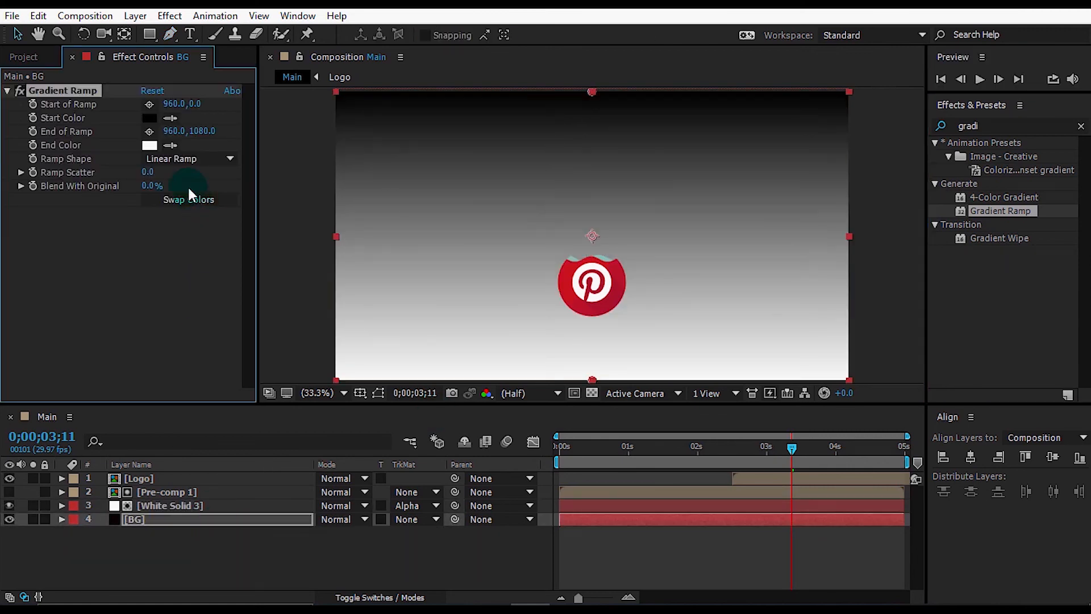
Set the Gradient Ramp's End Color to a nearly black violet-blue with a hue of about 274°
left_click(149, 145)
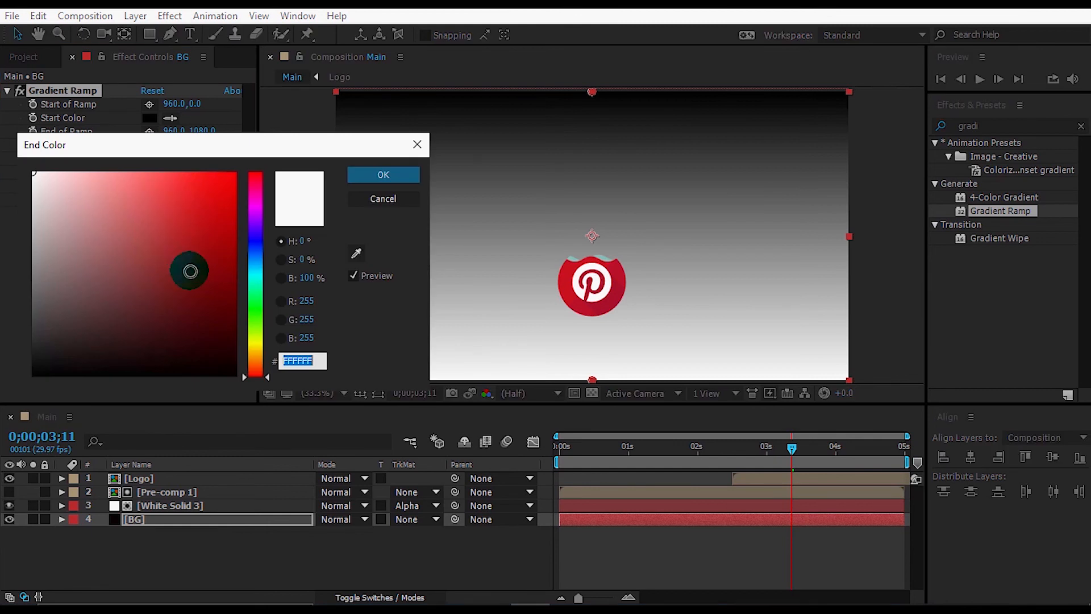
left_click_drag(216, 348, 230, 355)
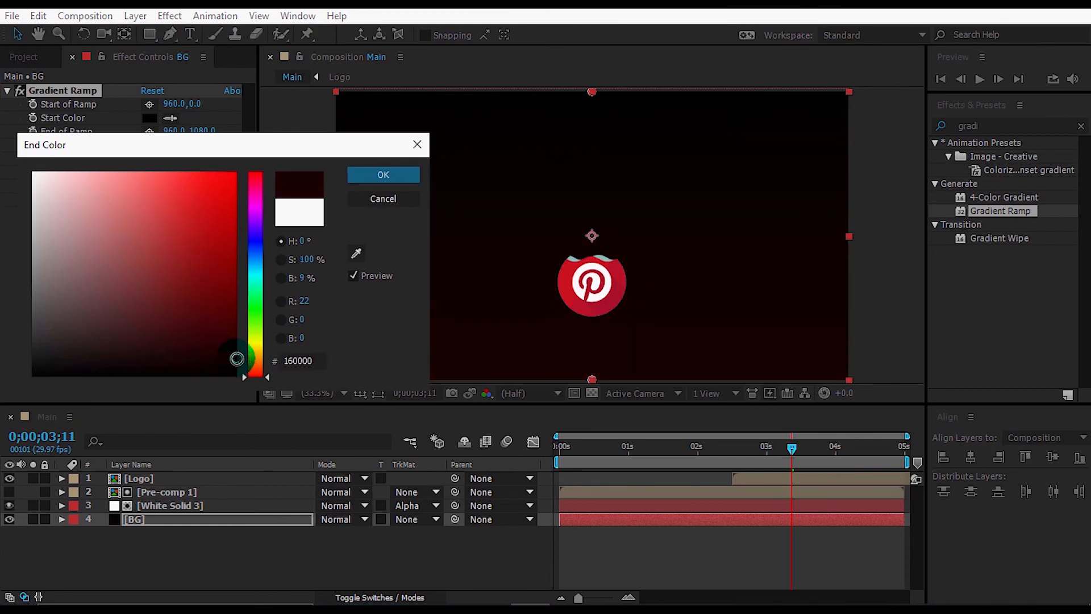
left_click(258, 212)
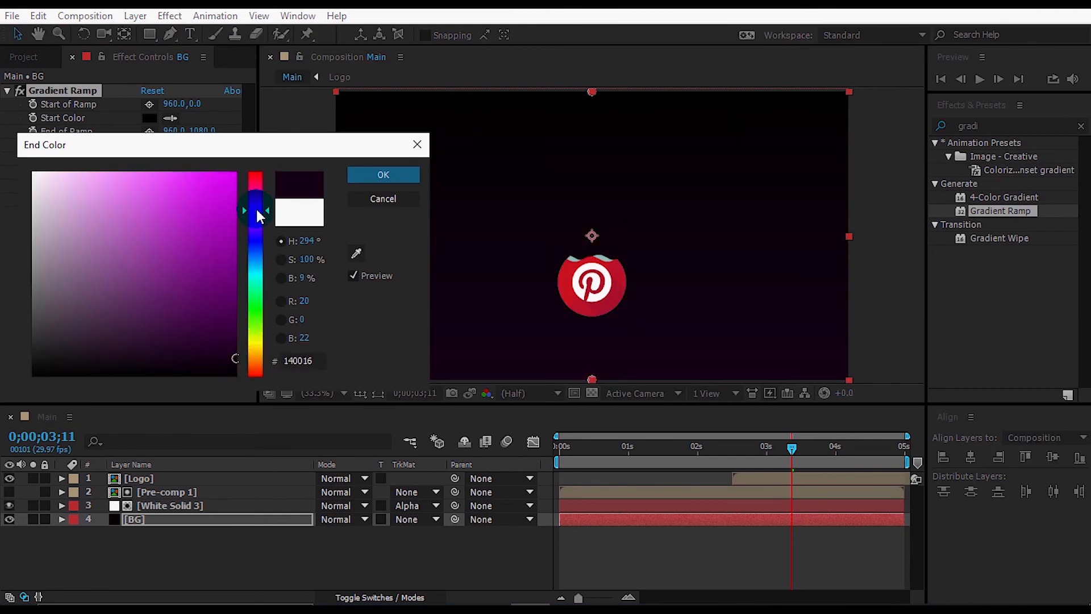
left_click_drag(258, 211, 258, 220)
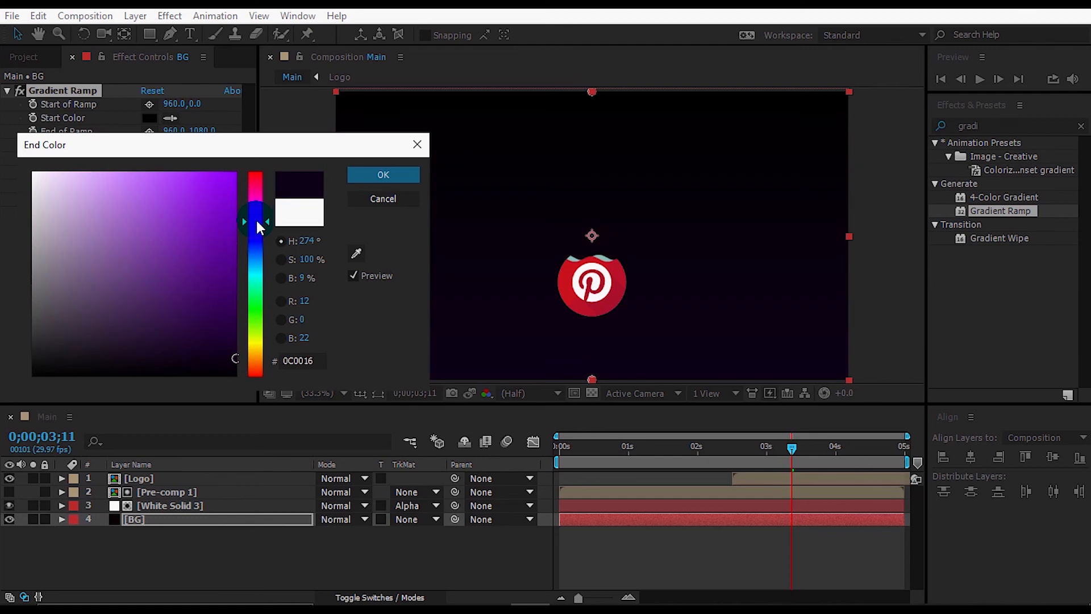
left_click(229, 364)
left_click(383, 174)
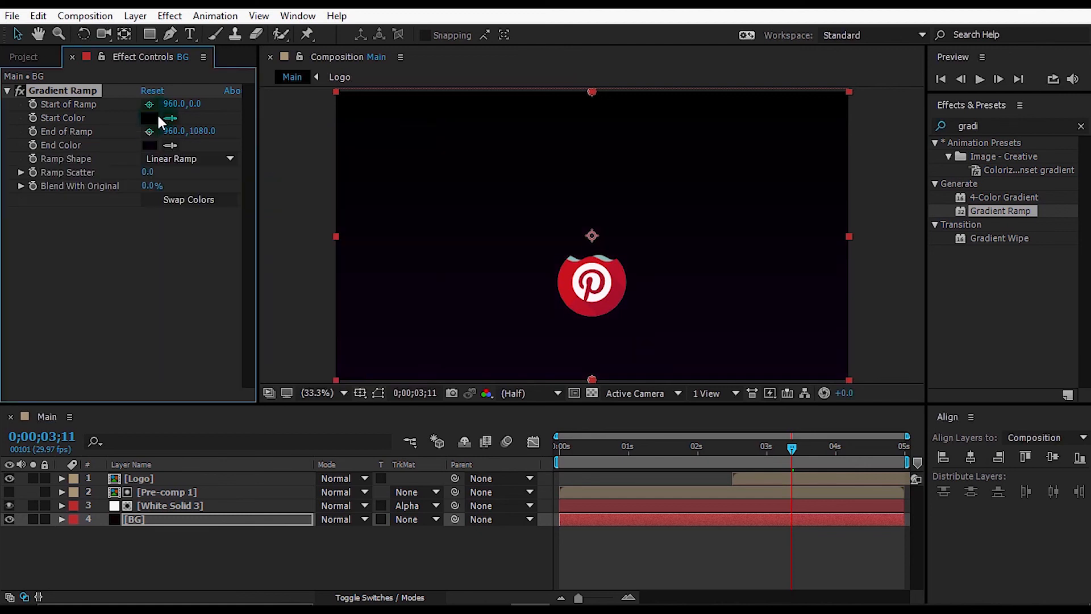
Set the Gradient Ramp's Start Color to a nearly black dark red
left_click(150, 119)
left_click(256, 302)
left_click(223, 364)
left_click(256, 177)
left_click(231, 364)
left_click(383, 175)
Reposition the Gradient Ramp's start point to about 1134, 90 and set Ramp Scatter to 300
left_click_drag(592, 92, 362, 239)
left_click_drag(375, 321, 639, 116)
left_click(149, 172)
type("300")
left_click(153, 264)
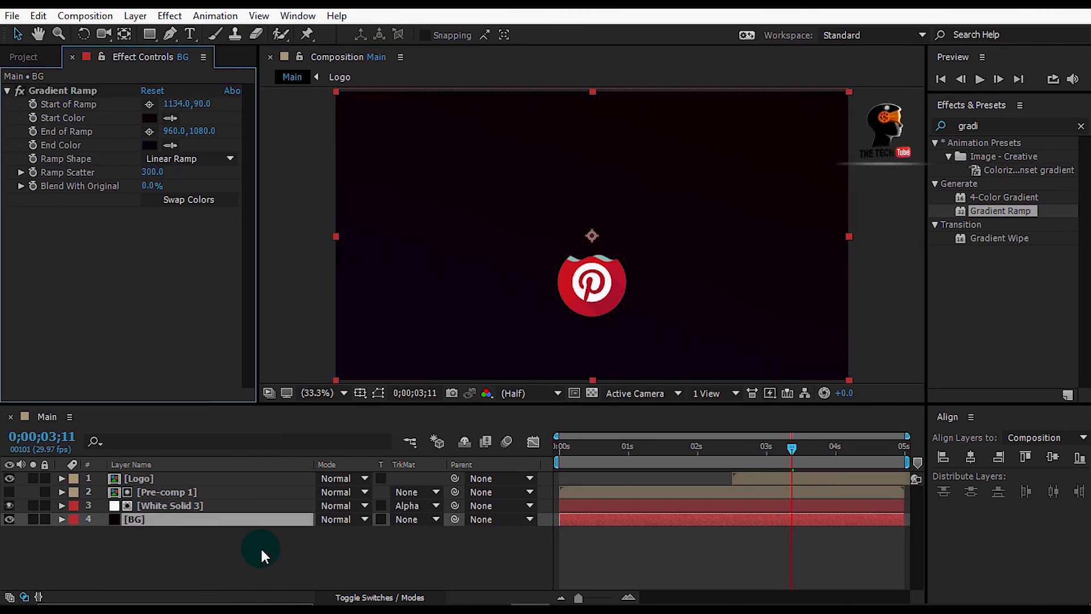
Add the text "Pinterst.com" above the logo in 100 px Cookie Regular
left_click(260, 544)
left_click(192, 34)
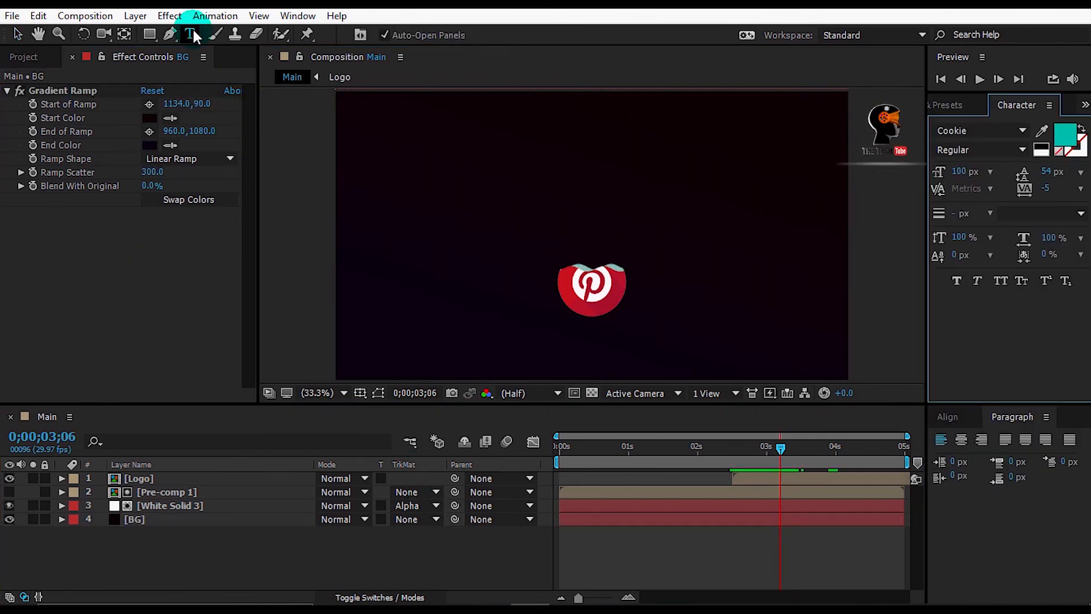
left_click(977, 132)
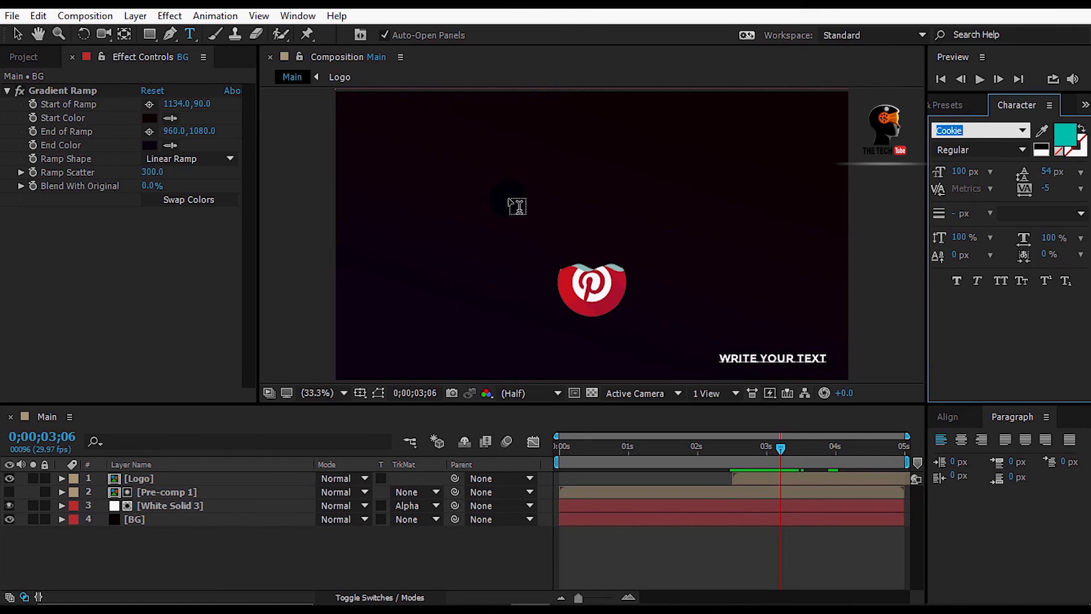
left_click(510, 199)
type("Pinterst.com")
Change the fill colour of the whole "Pinterst.com" text to white
key("ctrl+a")
left_click(1065, 134)
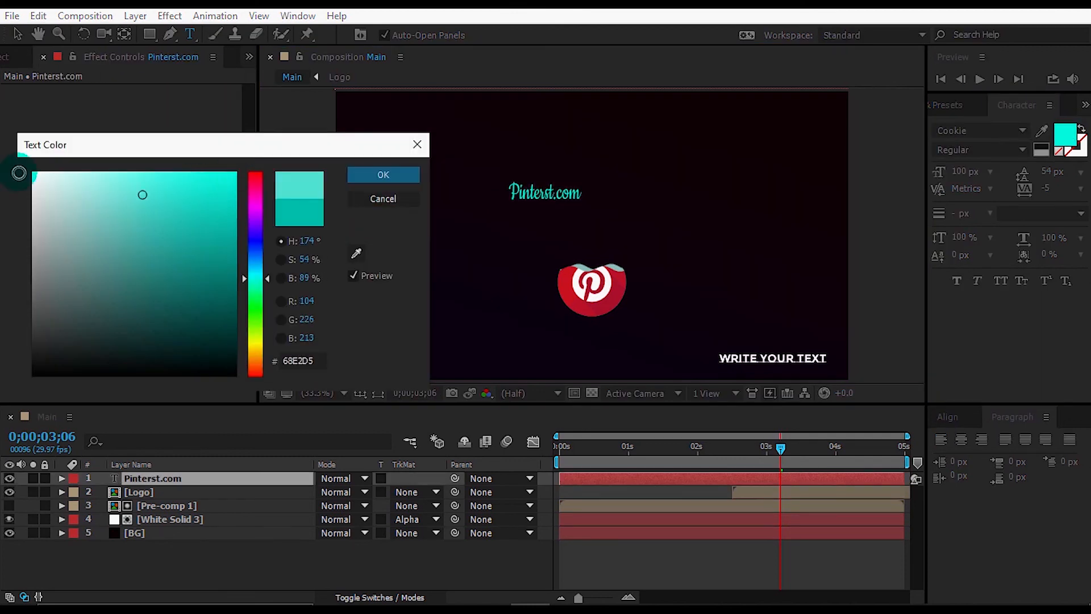
left_click_drag(19, 173, 20, 173)
left_click(383, 174)
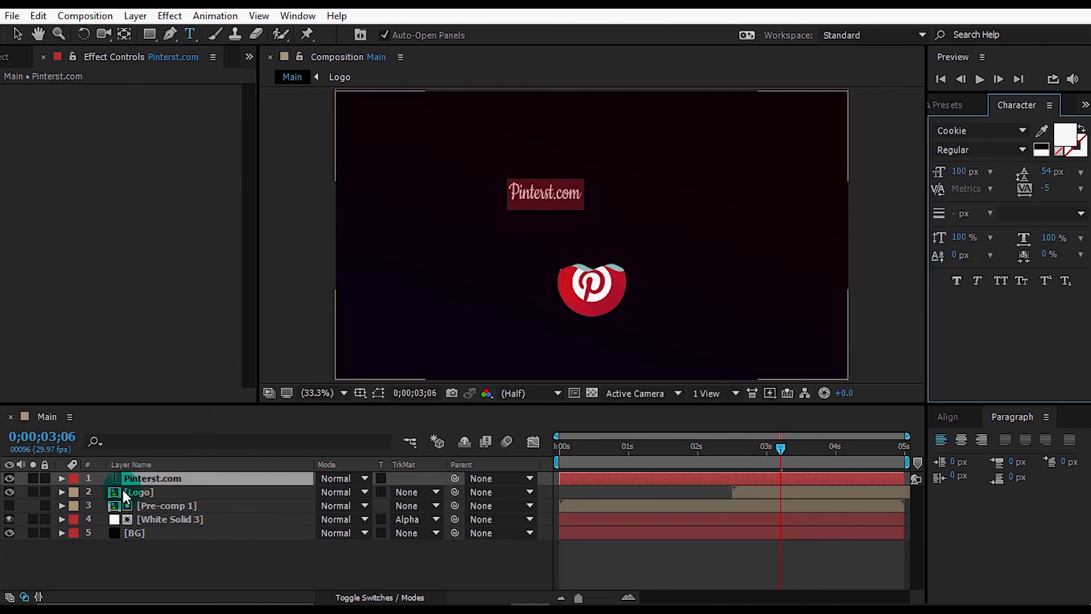
Centre the "Pinterst.com" text horizontally in the composition
left_click(19, 34)
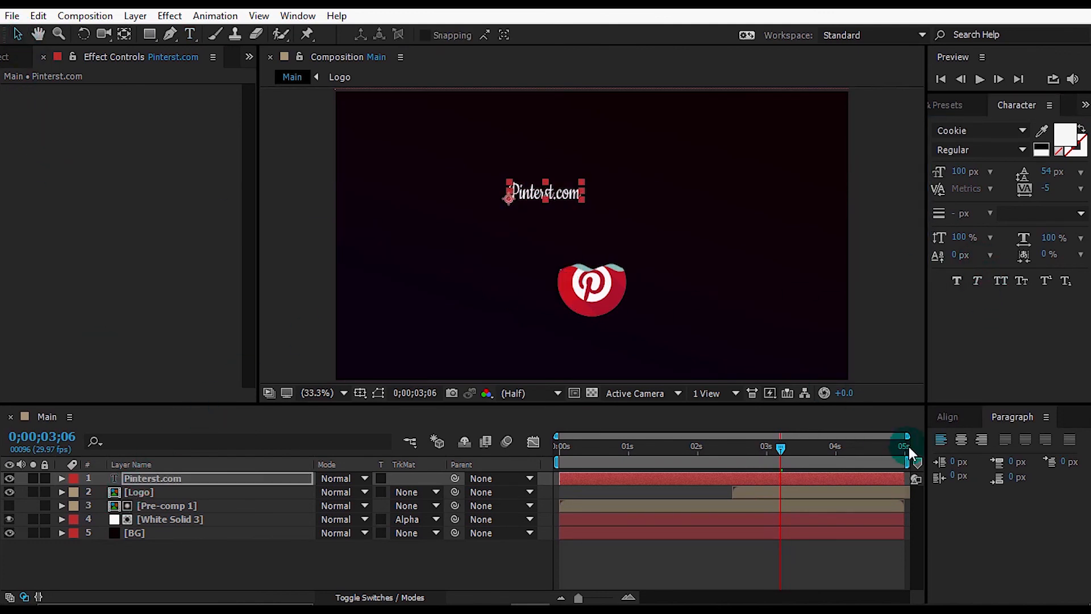
left_click(948, 417)
left_click(972, 458)
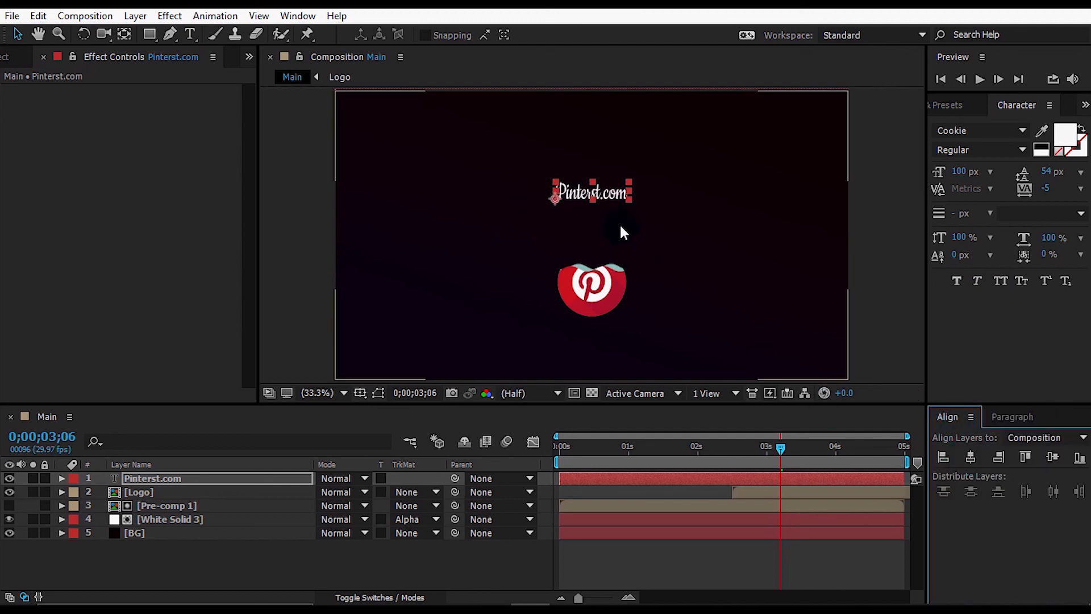
Scale the "Pinterst.com" text to 69%, move it down to just above the logo and centre it horizontally again
key("s")
left_click(769, 490)
left_click(971, 457)
left_click_drag(596, 192, 604, 229)
left_click(971, 458)
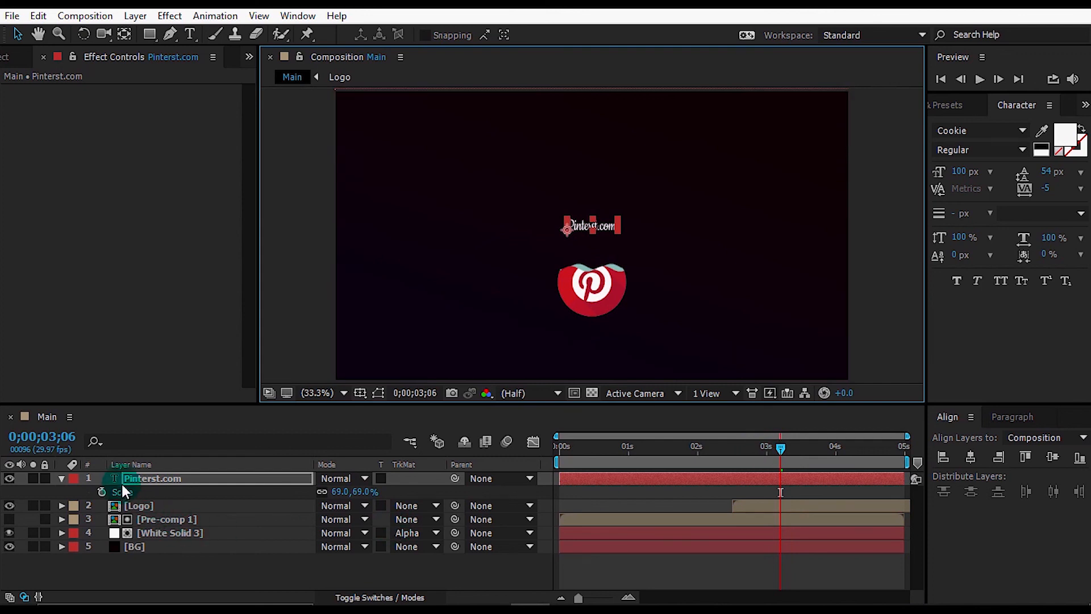
Add an Opacity keyframe of 0% to the "Pinterst.com" text layer at 0;00;03;10
left_click(145, 479)
key("t")
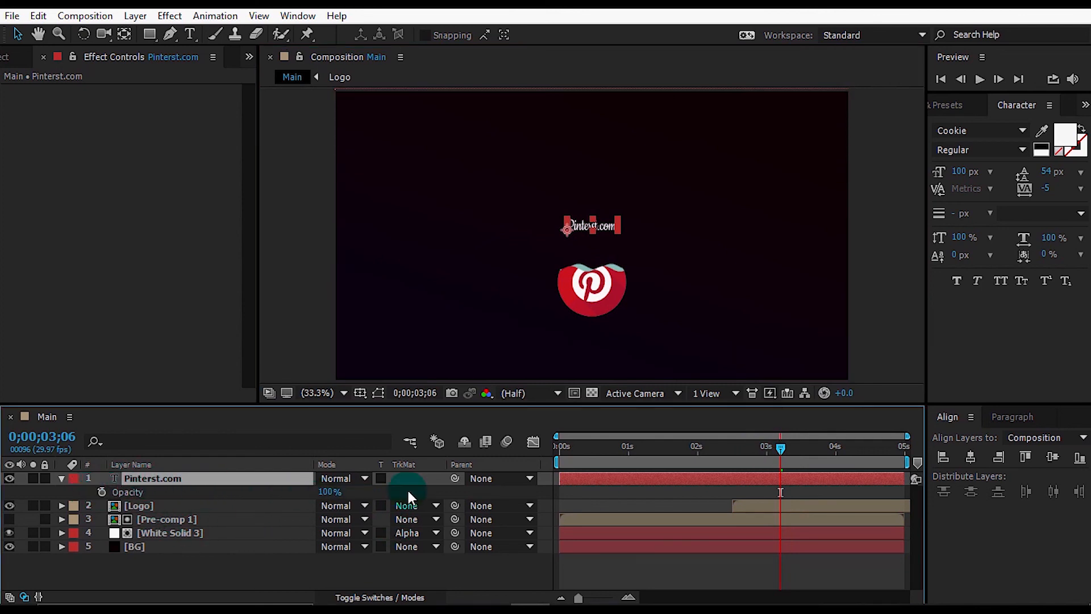
left_click_drag(781, 448, 790, 449)
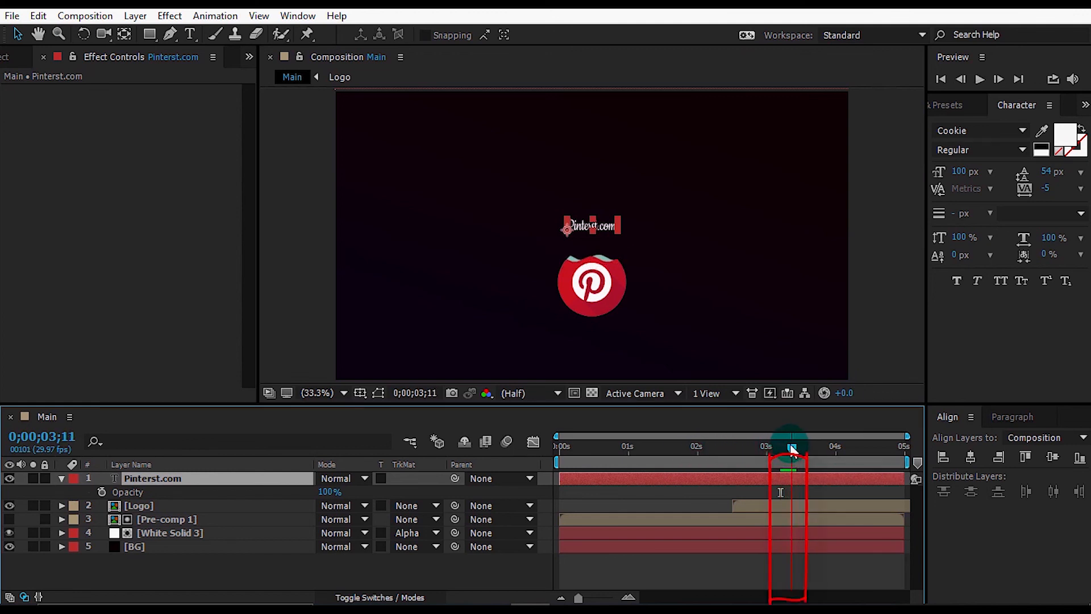
left_click(102, 492)
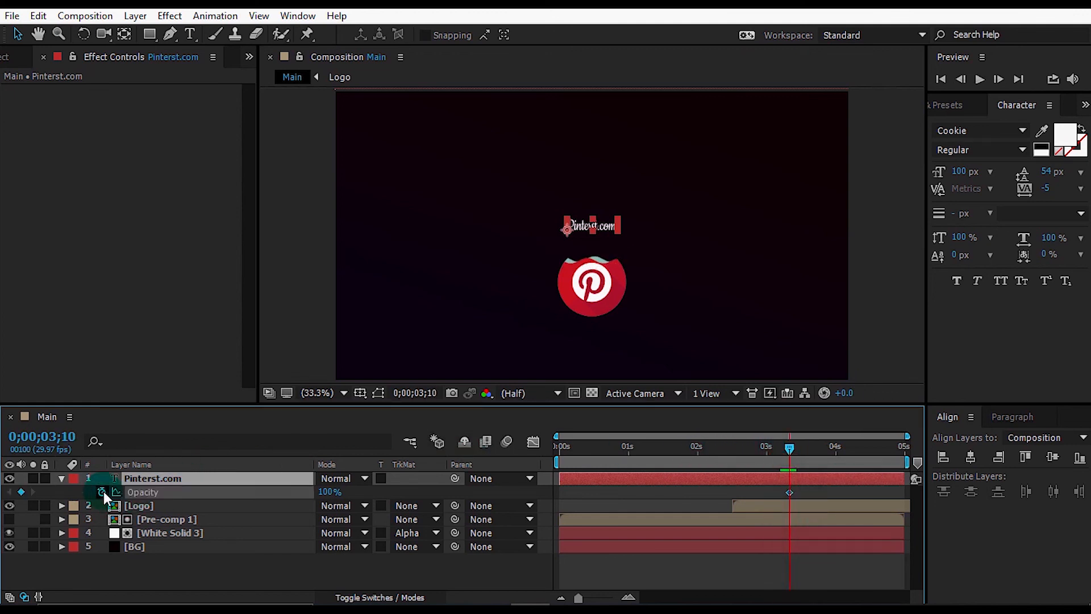
left_click_drag(332, 492, 529, 482)
Set the text layer's Opacity to 100% at 0;00;03;27 to complete the fade-in
left_click_drag(826, 449, 829, 450)
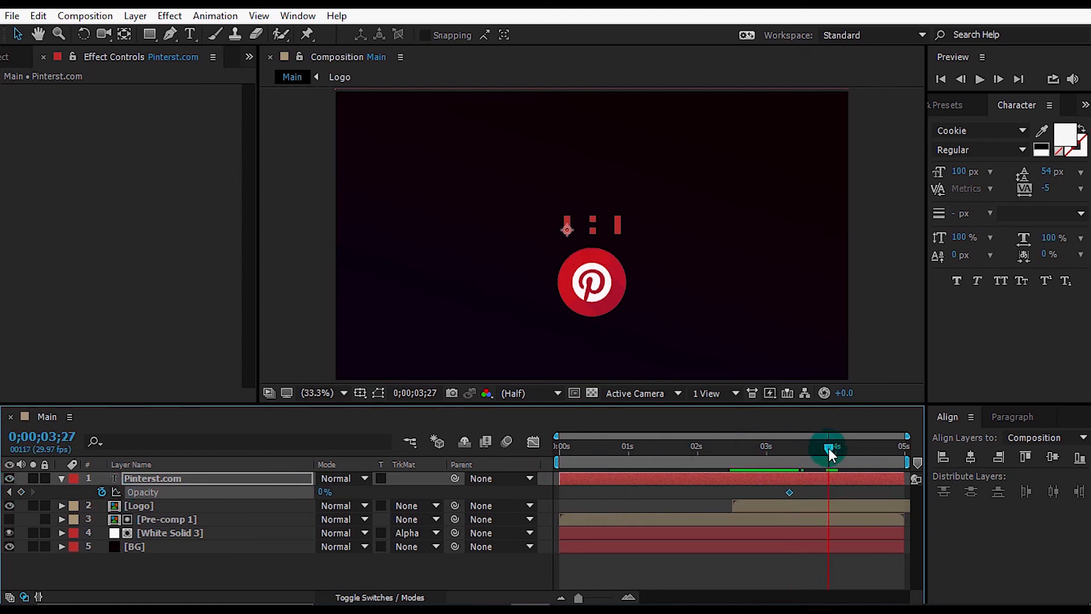
left_click(325, 490)
type("100")
key("Return")
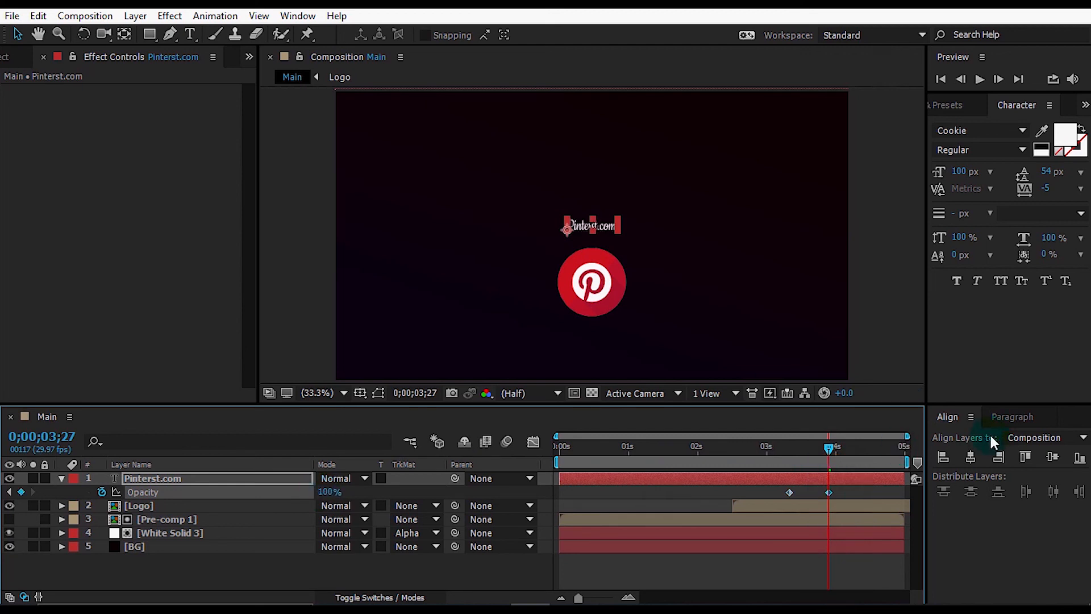
Apply Easy Ease to both Opacity keyframes of the text and show their speed curve in the Graph Editor
left_click_drag(785, 450, 823, 449)
left_click(823, 568)
left_click_drag(774, 490, 829, 492)
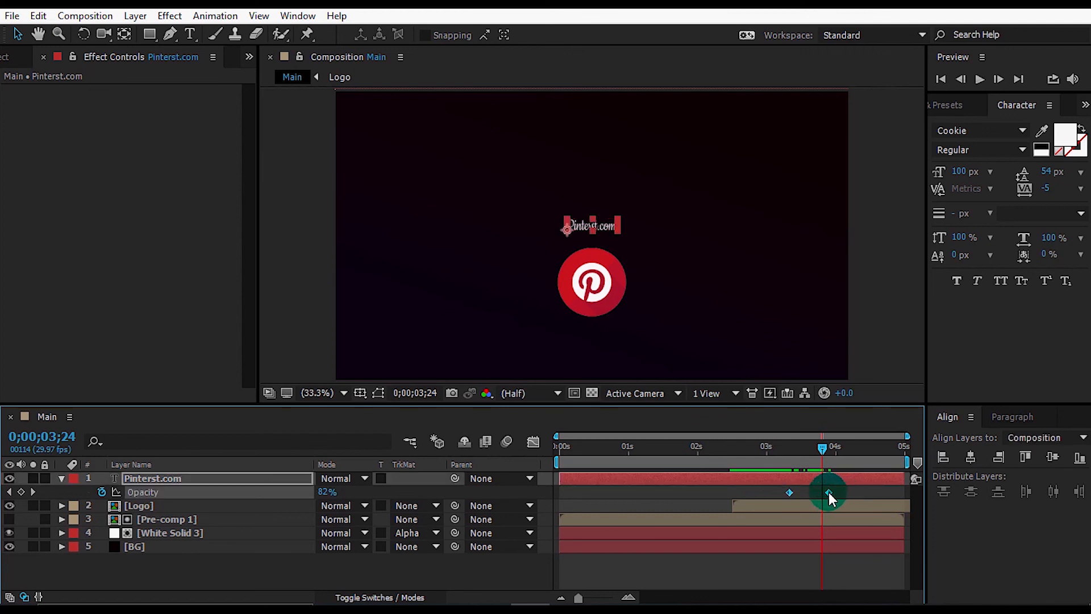
right_click(829, 492)
mouse_move(828, 480)
left_click(648, 380)
left_click(533, 442)
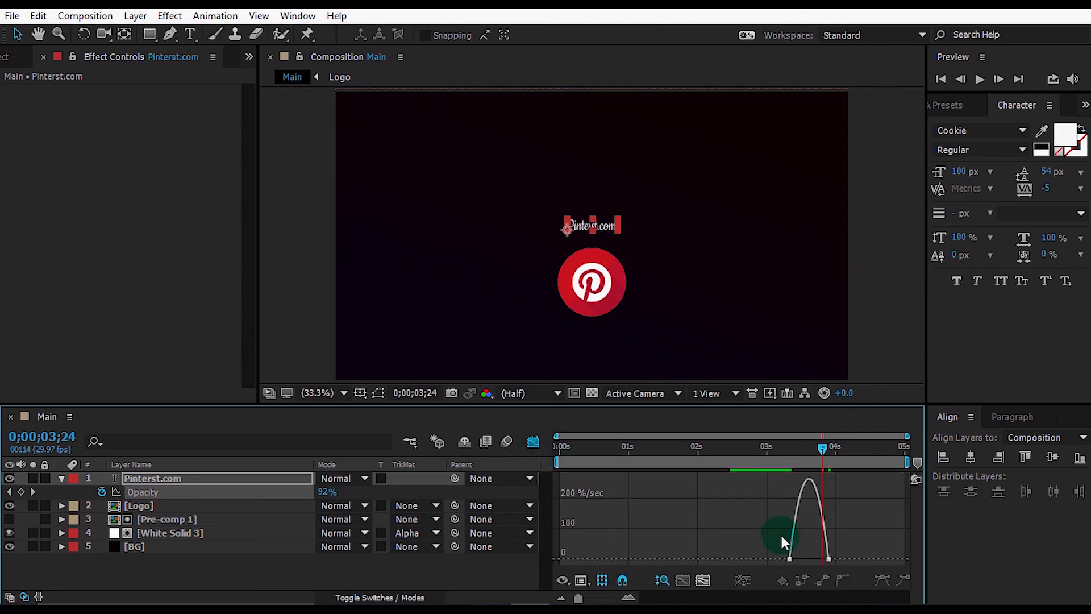